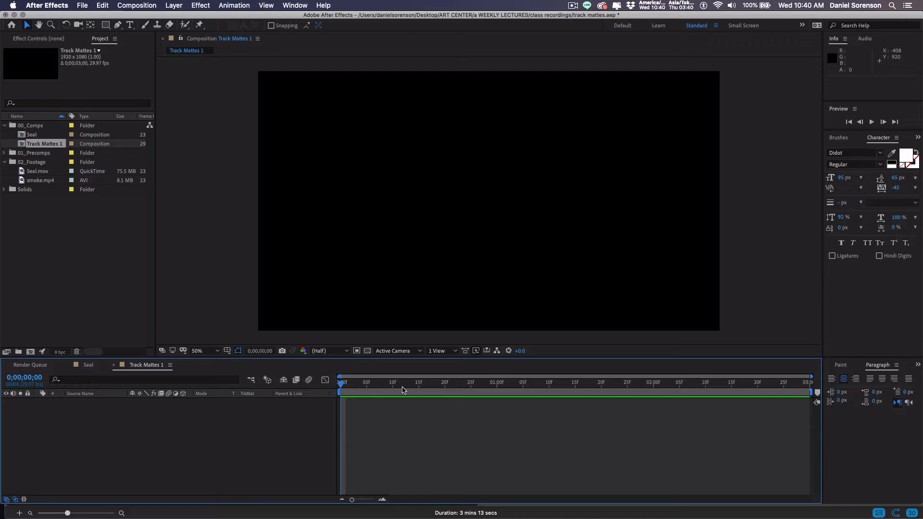
Step: Show the title and action safe guides and add the text "This is a line of text" to the composition
key(apostrophe)
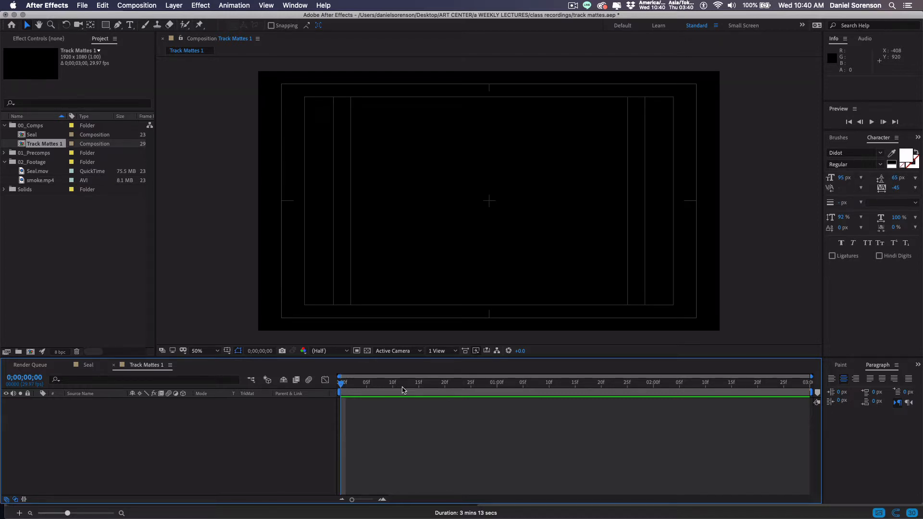
click(130, 25)
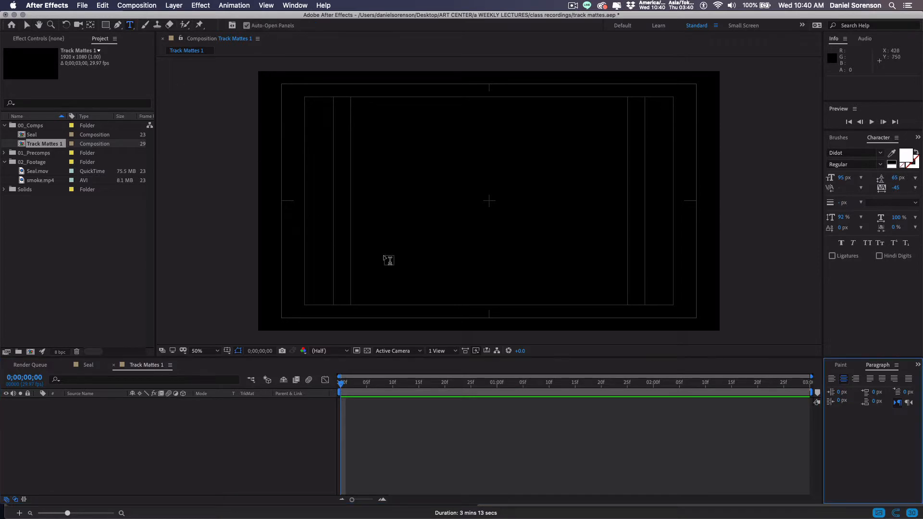
click(381, 206)
text(Th)
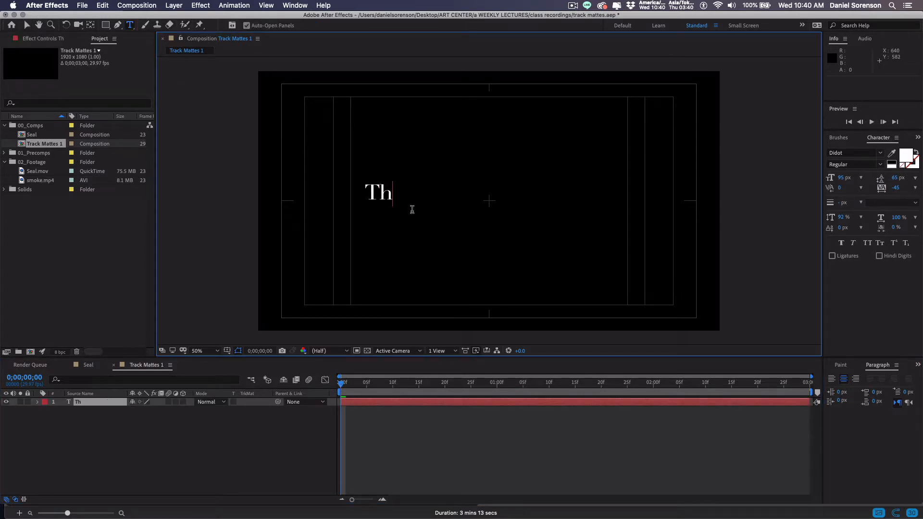
text(is is a li)
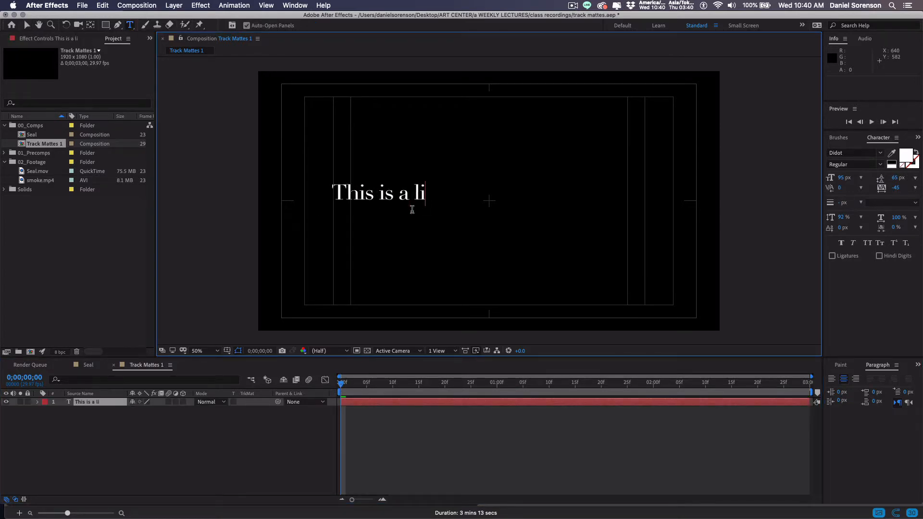
text(ne of text)
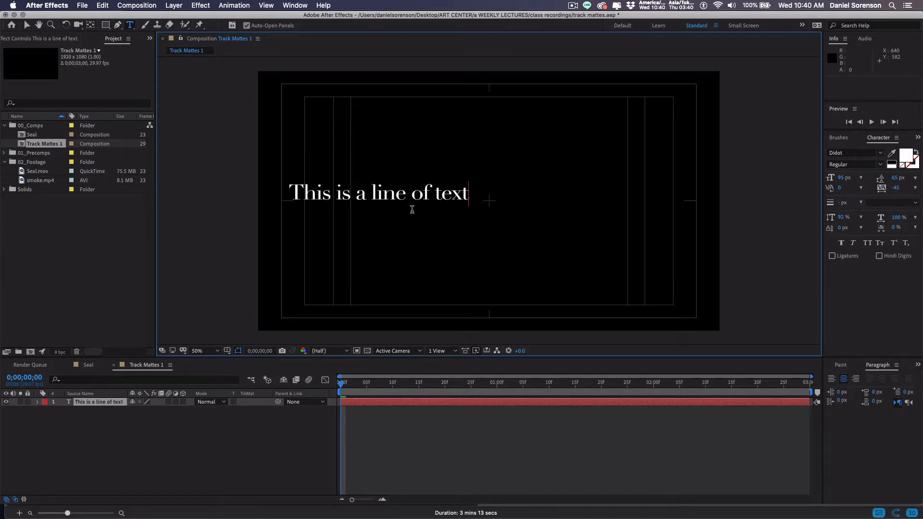
click(26, 24)
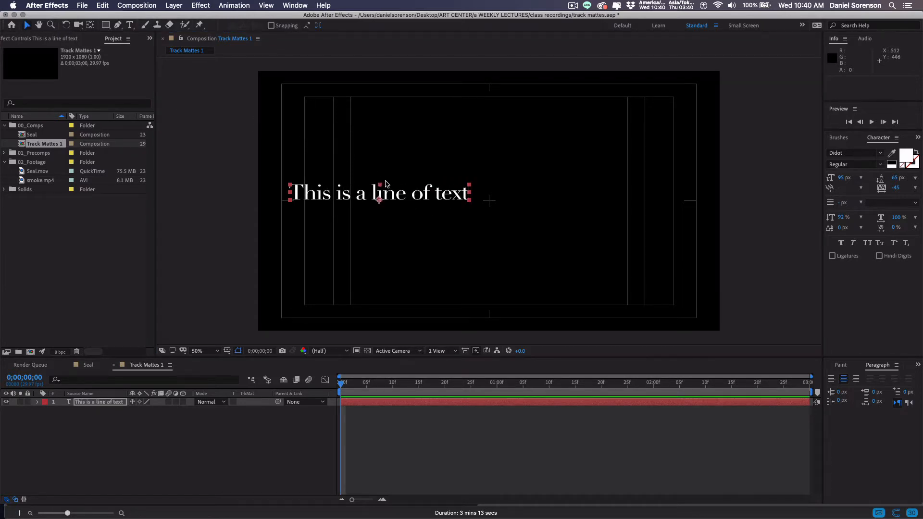
Step: Left-align the text, reduce its font size to 80 px and place it at about 274, 526
drag(398, 202, 434, 202)
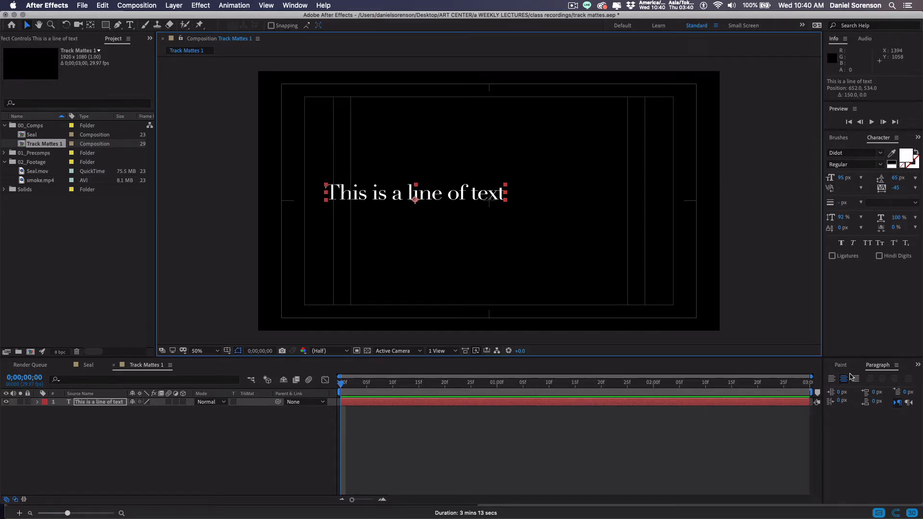
click(831, 379)
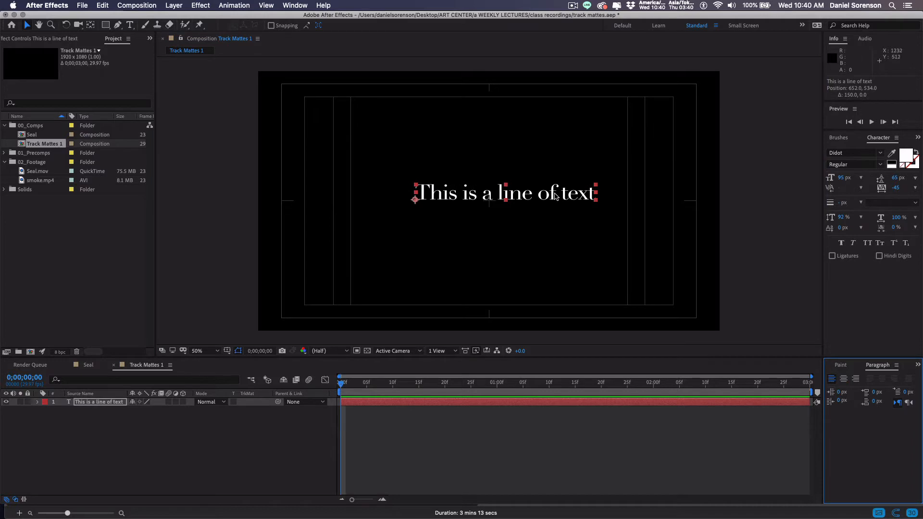
drag(564, 199, 459, 198)
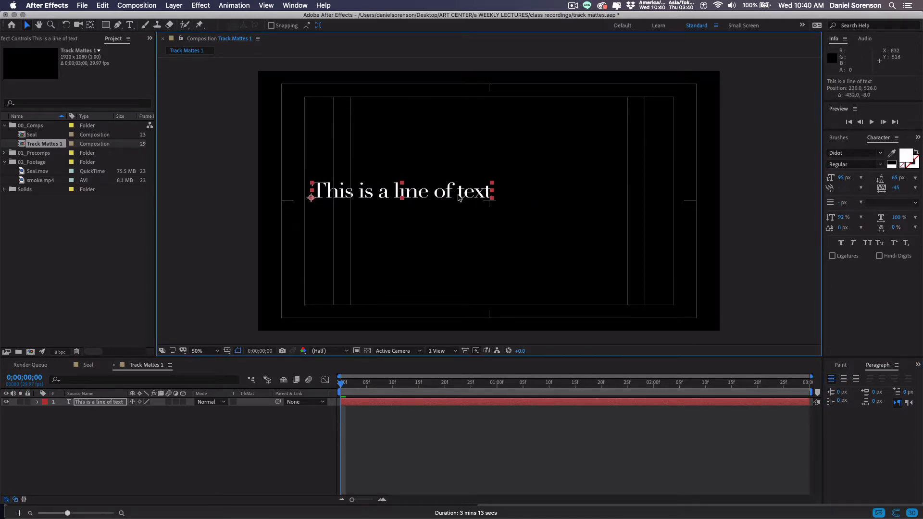
click(837, 178)
drag(836, 178, 831, 178)
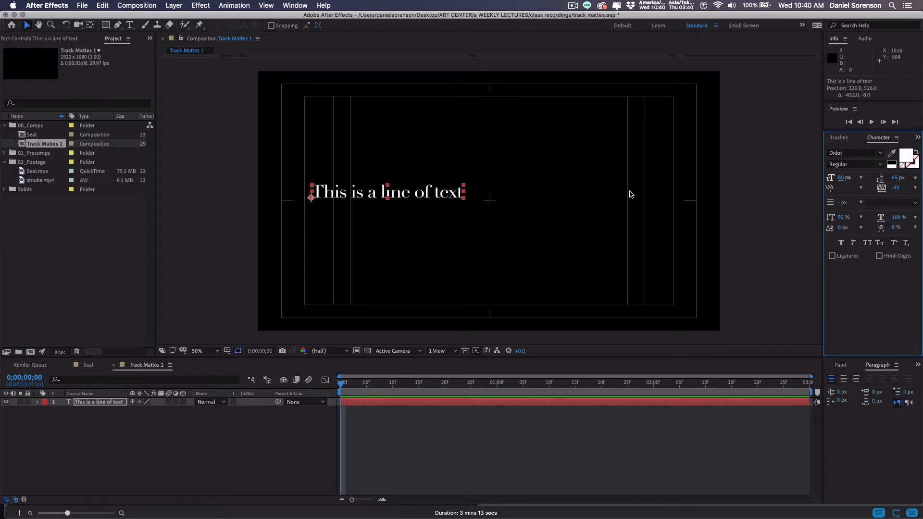
drag(464, 194, 441, 196)
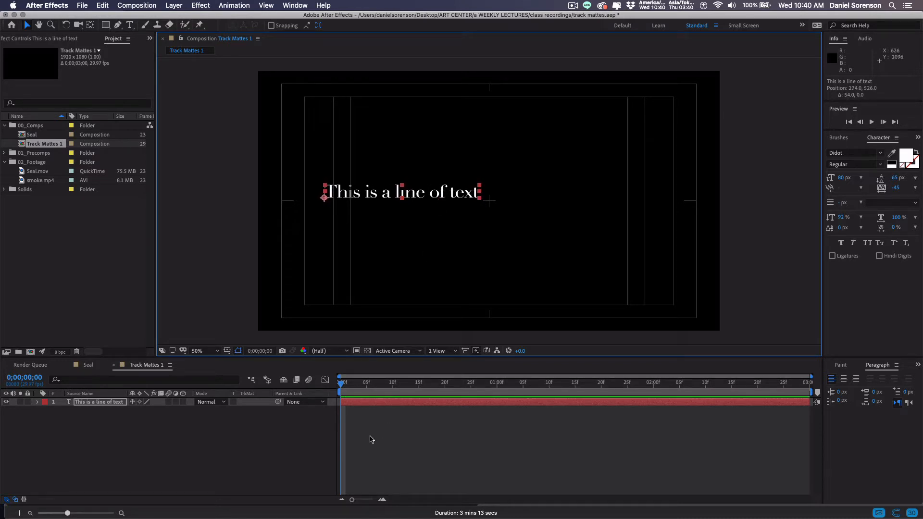
Step: Keyframe the text's position at its current spot on frame 20 and at about X 1013 on frame 0
click(445, 383)
key(p)
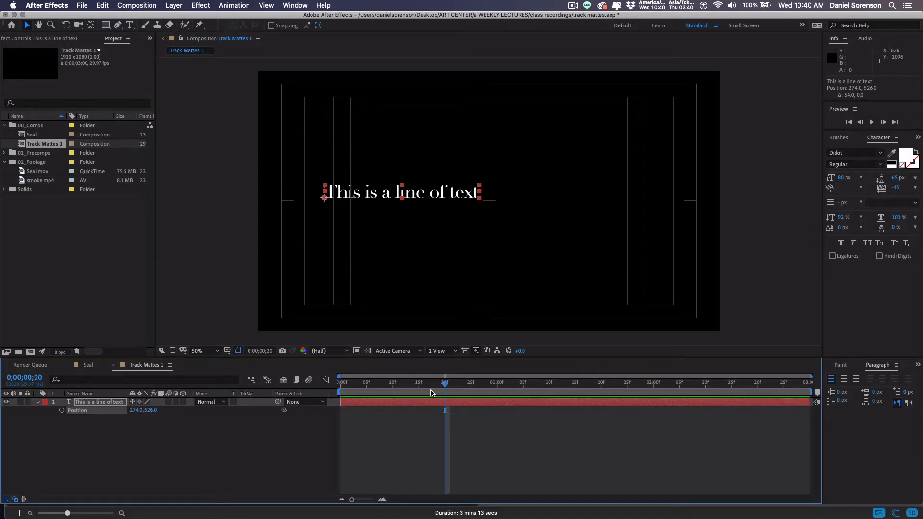
click(61, 410)
drag(391, 383, 325, 388)
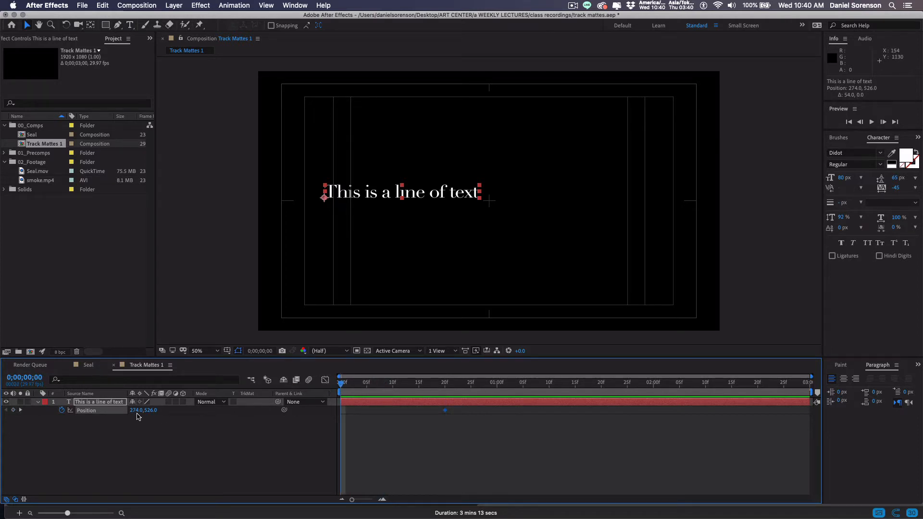
drag(138, 414, 504, 425)
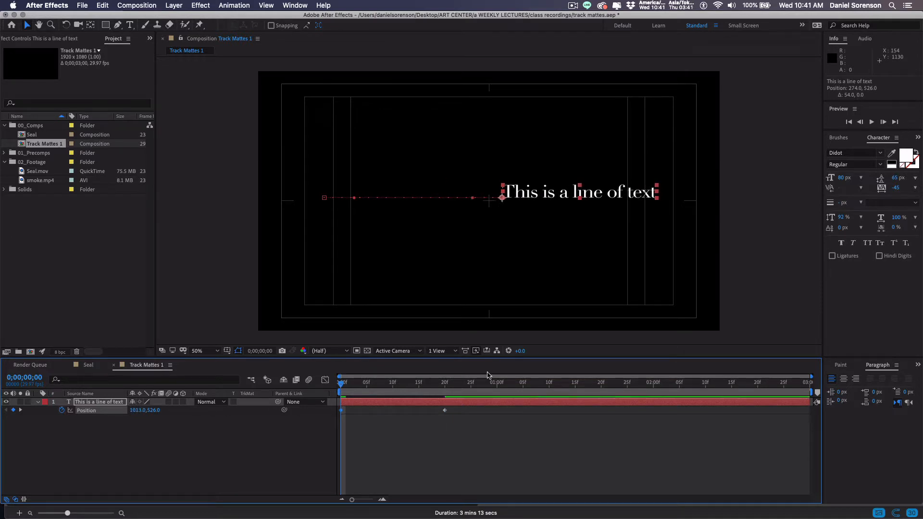
click(270, 464)
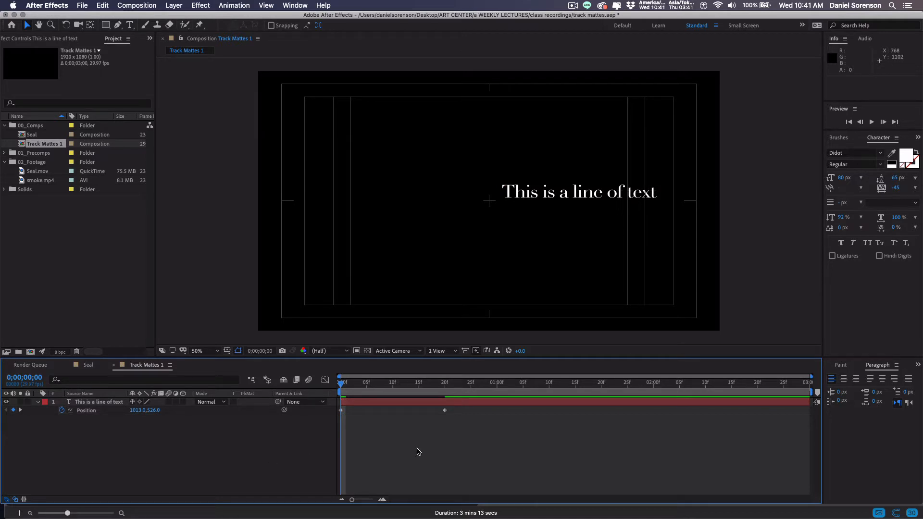
Step: Create a blue 350 × 50 px solid and enlarge it over the text's starting position, at about 1326, 506
key(super+y)
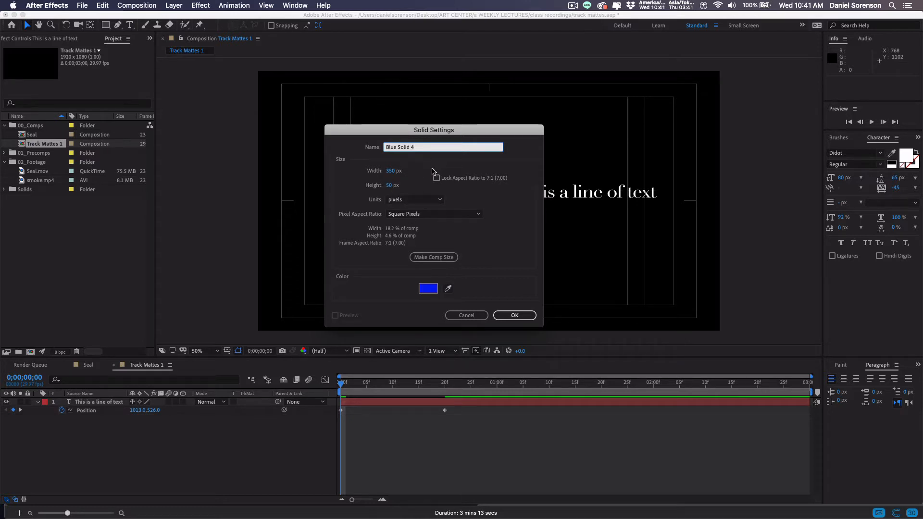
click(515, 314)
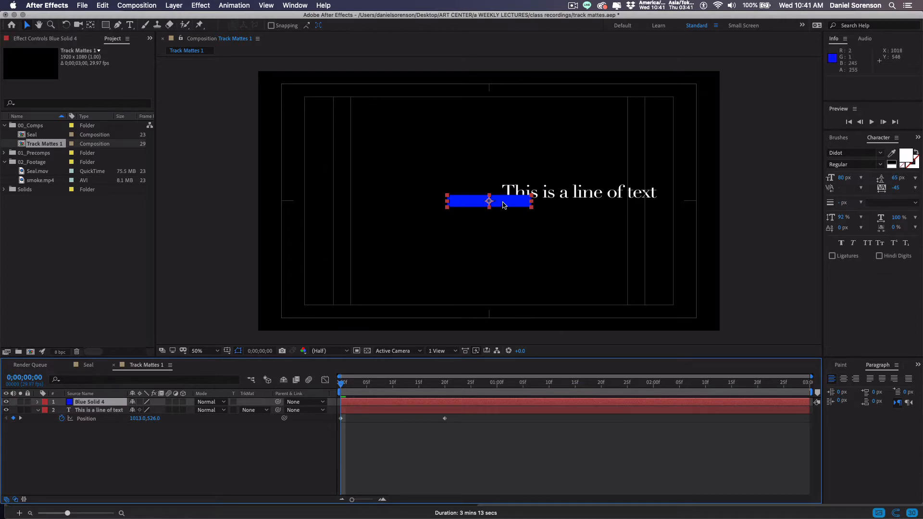
drag(500, 205, 585, 195)
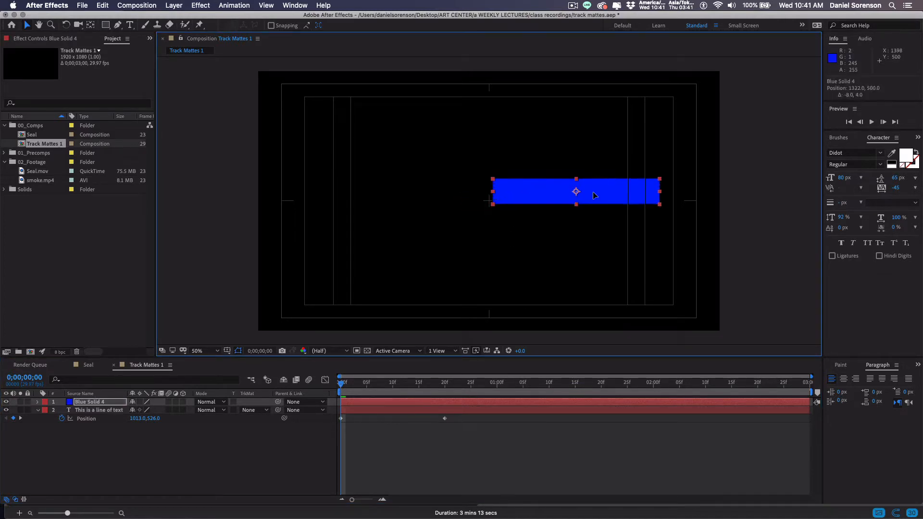
drag(595, 195, 592, 198)
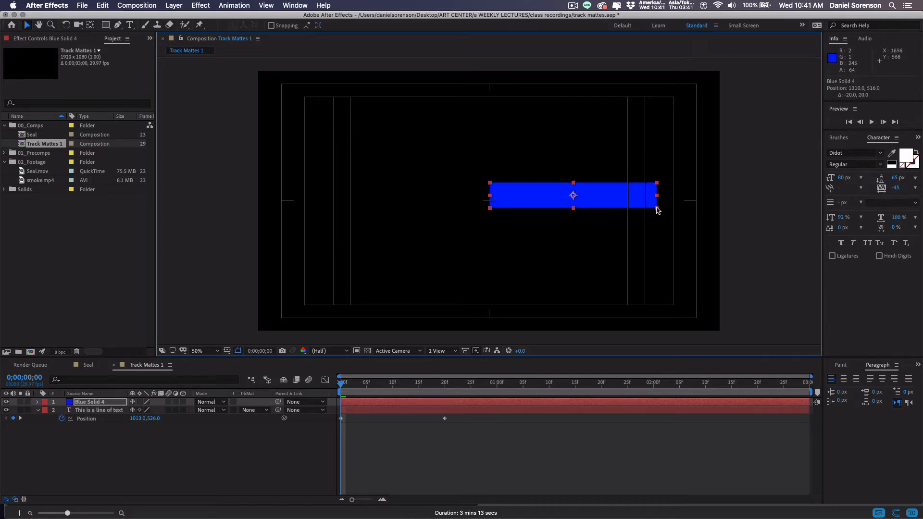
drag(658, 210, 636, 198)
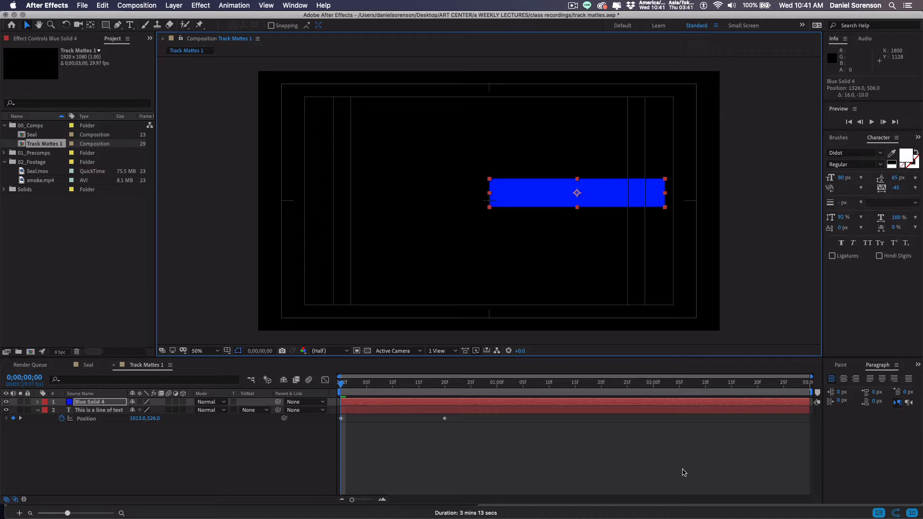
Step: Set the text layer's track matte to Alpha Matte "Blue Solid 4"
click(99, 410)
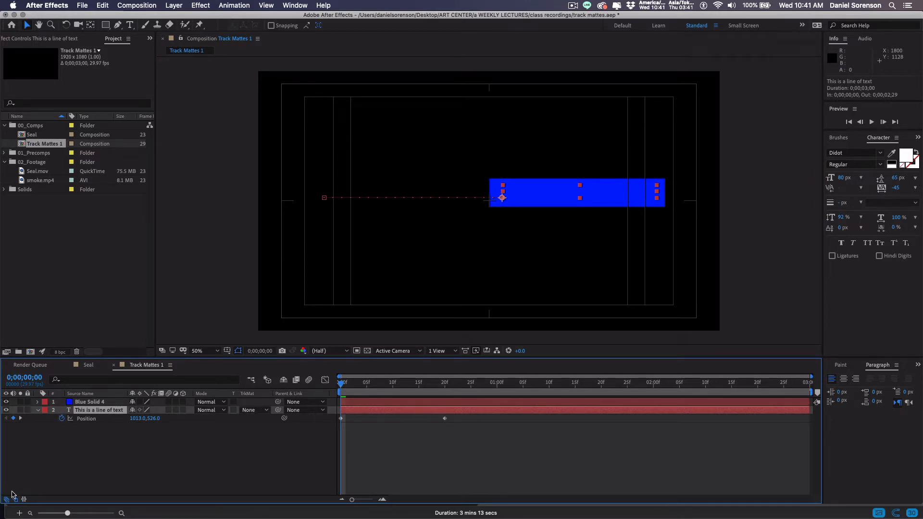
click(16, 499)
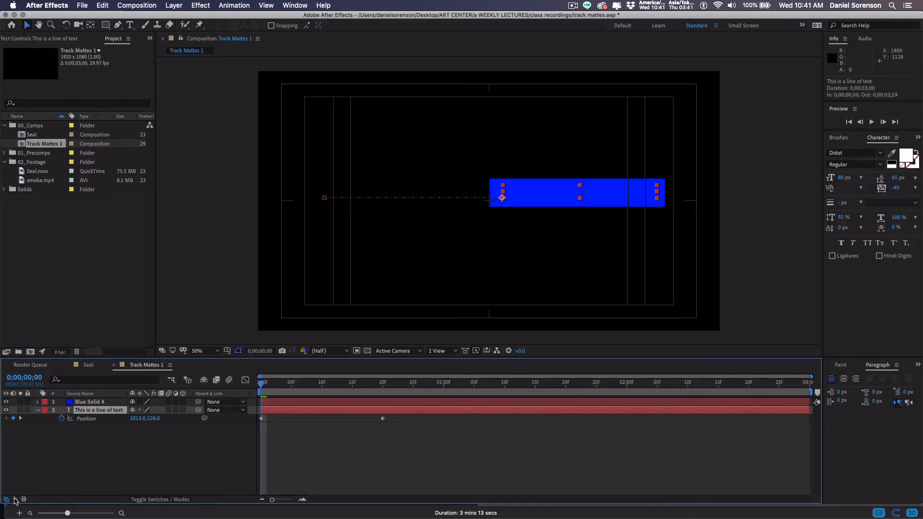
click(15, 499)
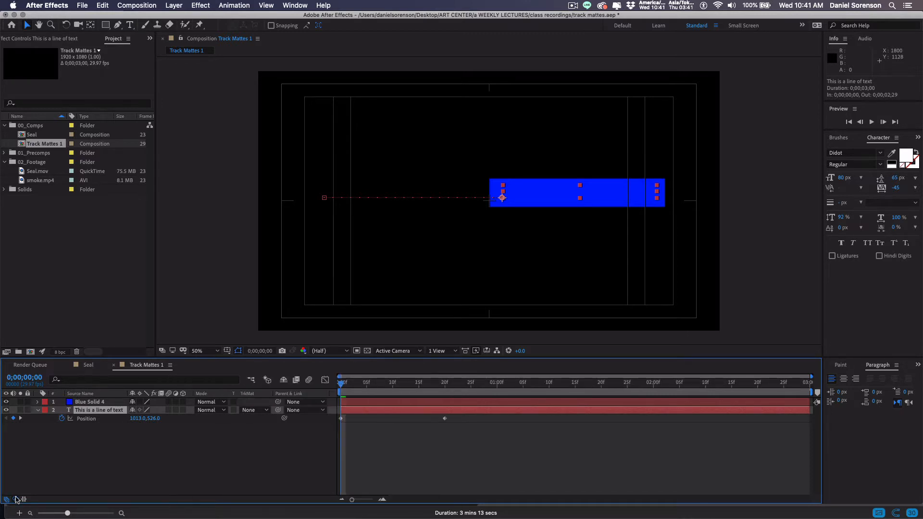
click(265, 411)
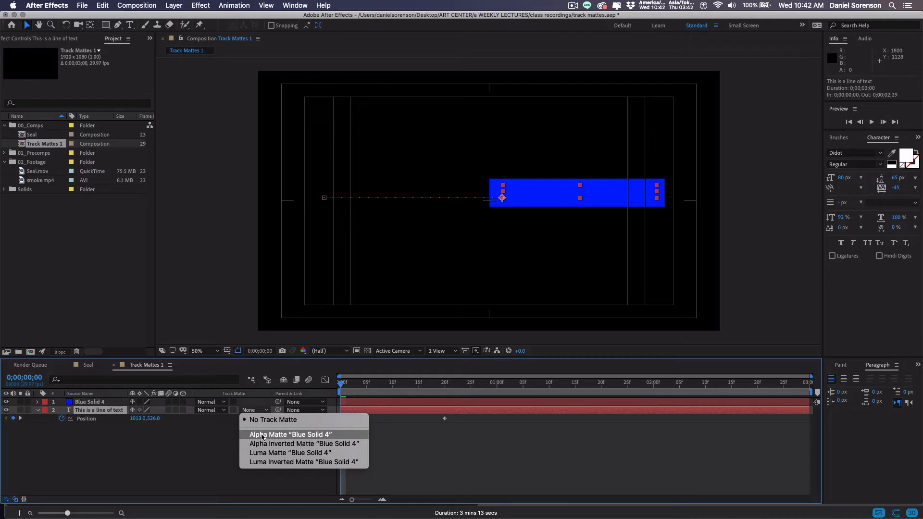
click(285, 434)
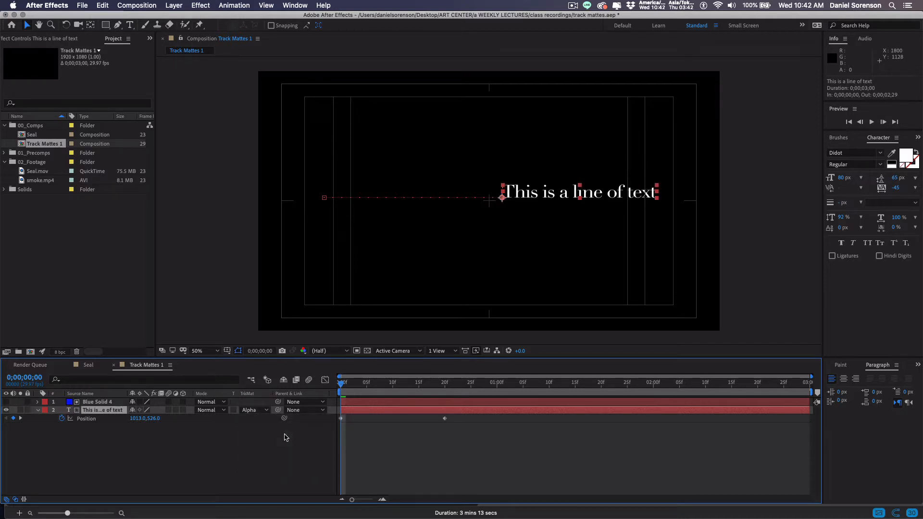
Step: Set the text layer's track matte to Alpha Inverted Matte "Blue Solid 4" and preview the slide from the start
click(265, 411)
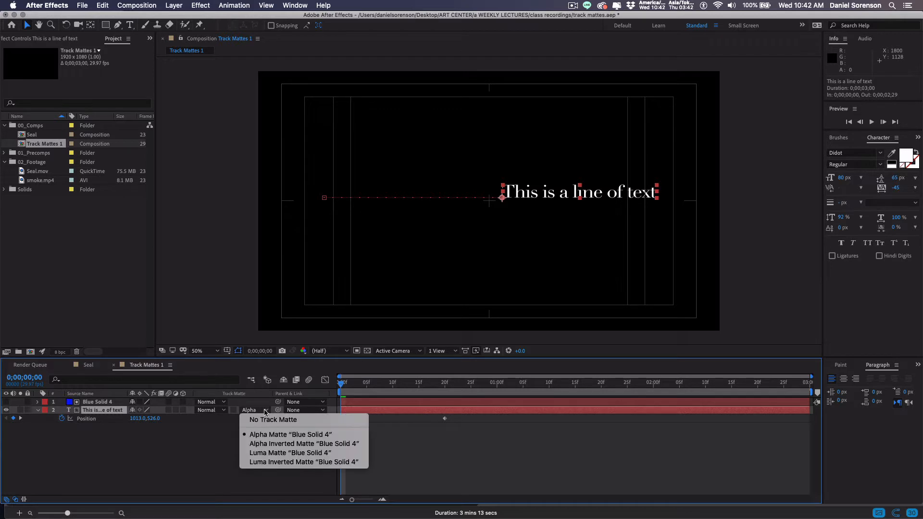
click(277, 444)
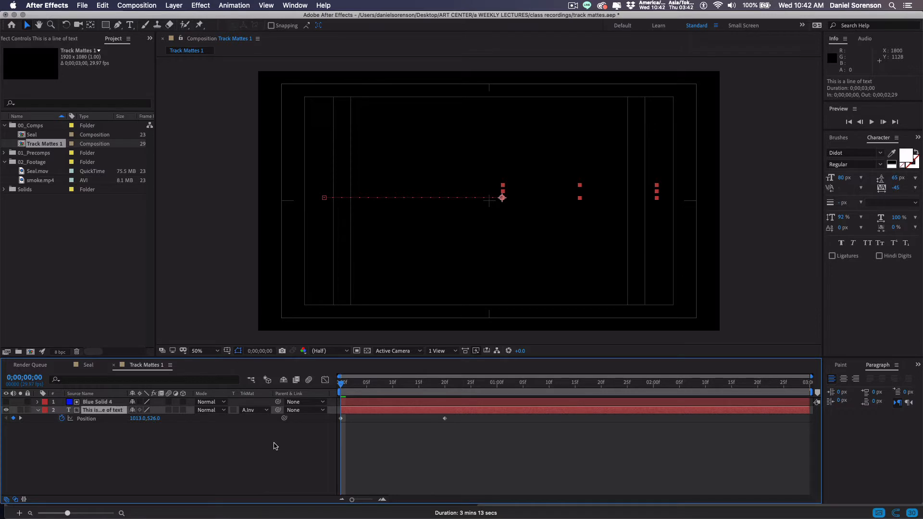
mouse_move(341, 385)
mouse_down()
mouse_move(449, 384)
mouse_move(333, 391)
mouse_up()
key(space)
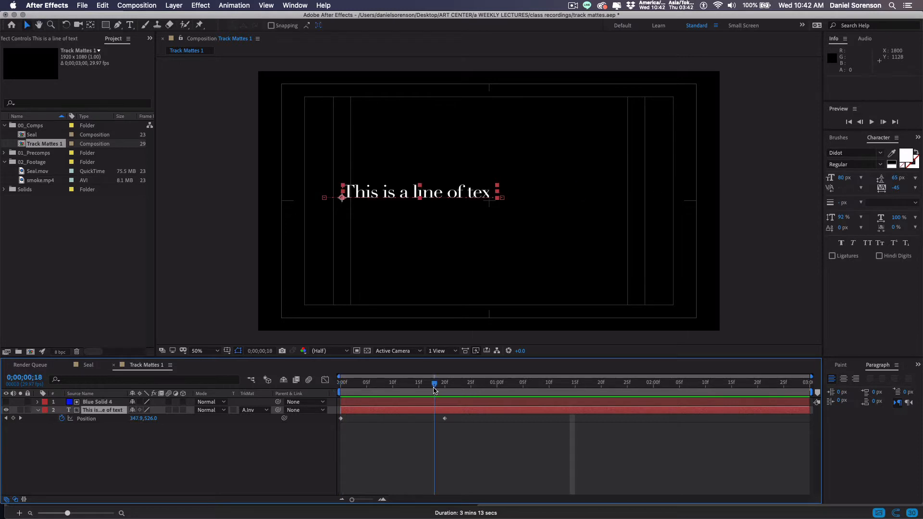
Step: Apply Easy Ease In to the text's position keyframe at frame 20
click(457, 421)
drag(455, 416, 443, 430)
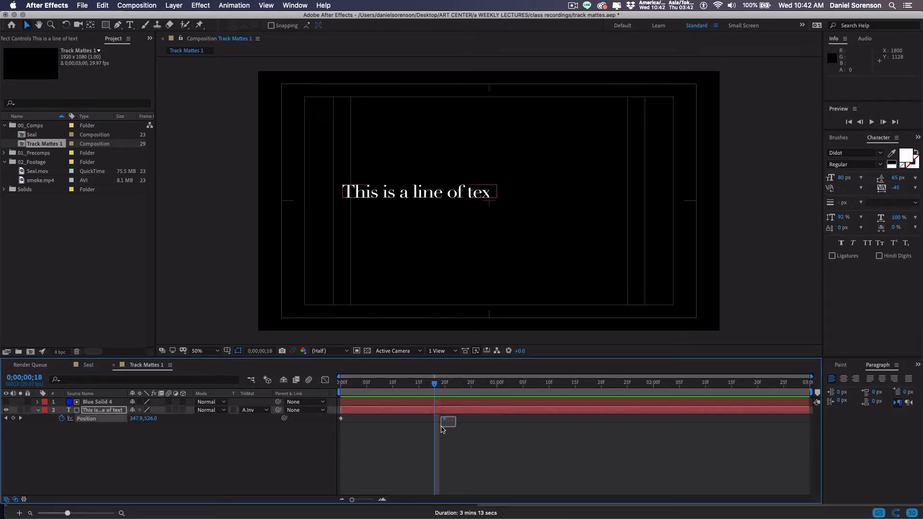
right_click(444, 419)
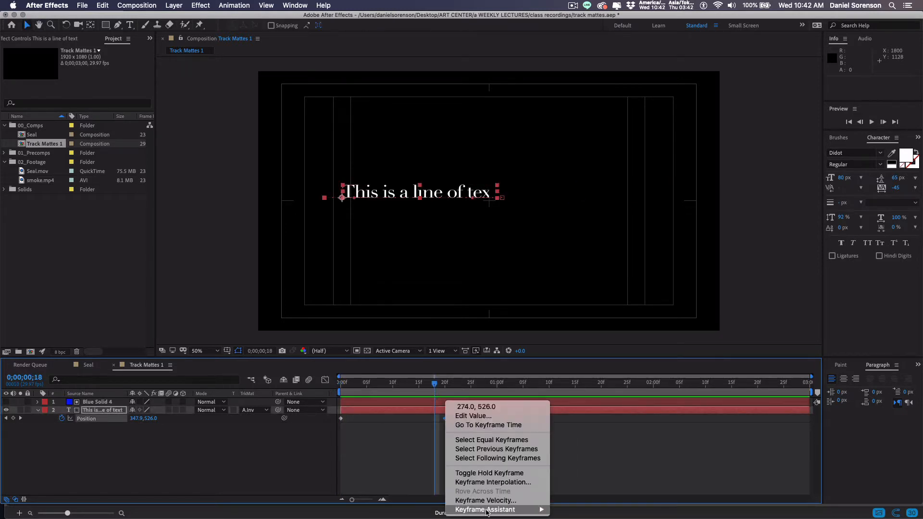
mouse_move(495, 510)
click(572, 466)
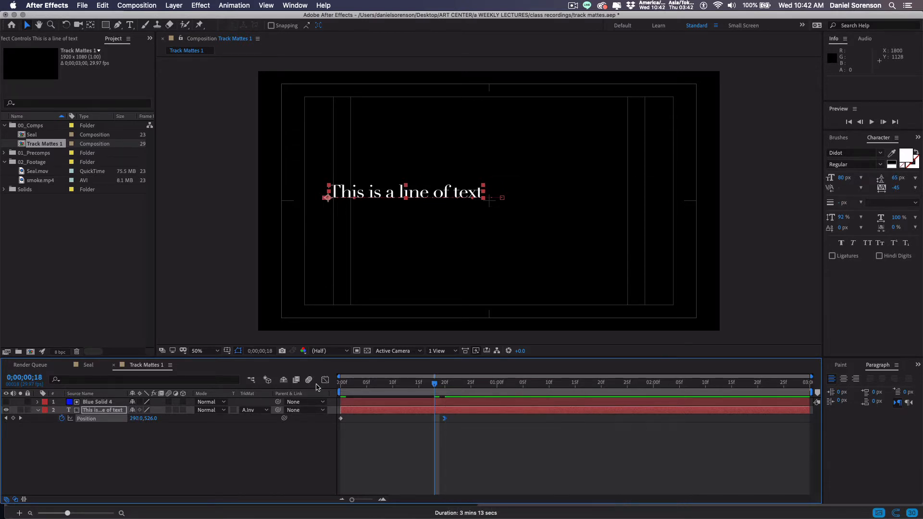
Step: Lengthen the incoming ease of the frame 20 position keyframe in the speed graph and play the animation from the start
click(325, 380)
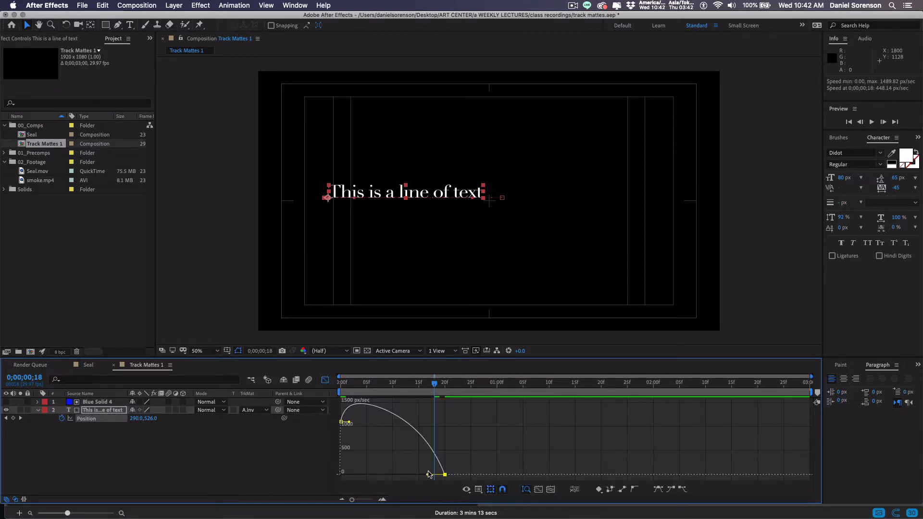
drag(429, 476, 392, 474)
click(325, 381)
key(Home)
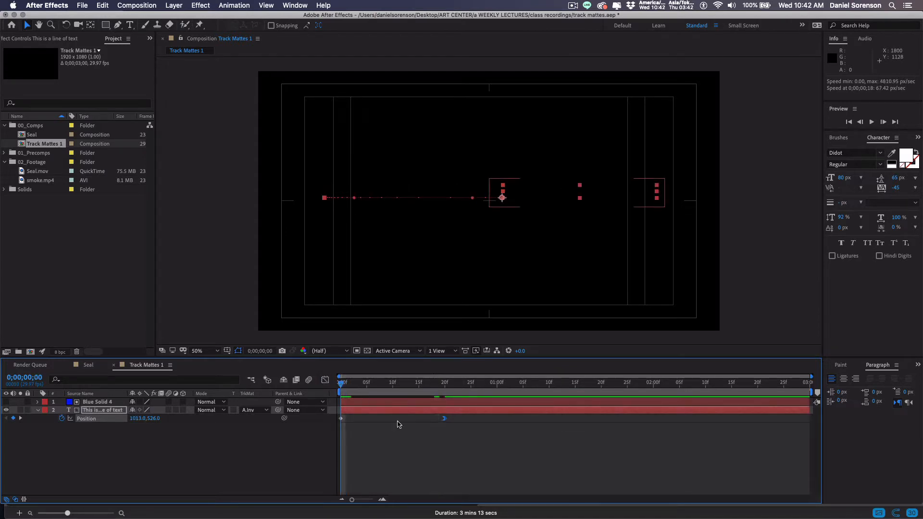
key(space)
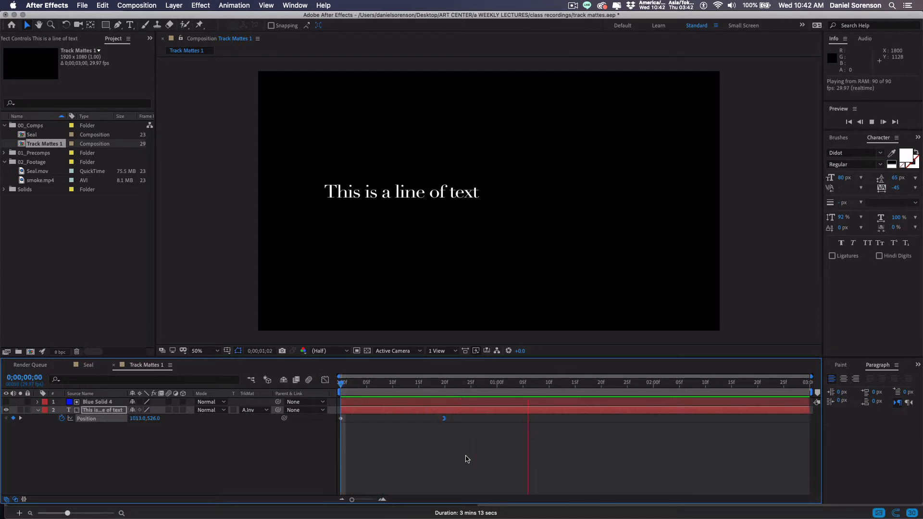
key(space)
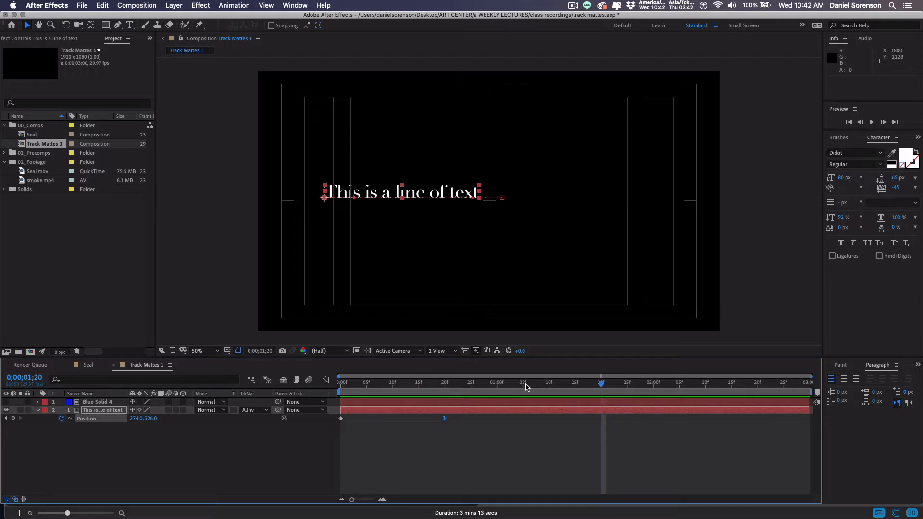
Step: End the work area at 0;00;01;07 and return to the start for a preview of the slide
drag(601, 383, 529, 395)
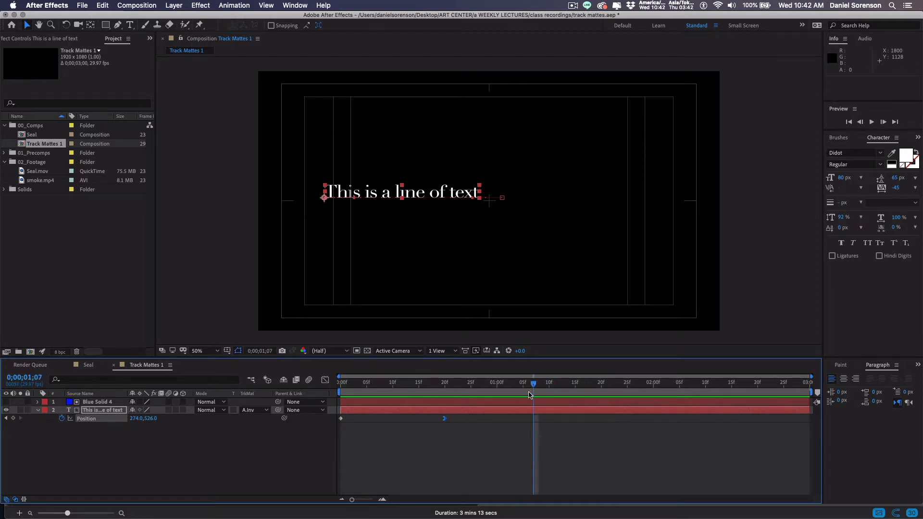
key(n)
click(342, 384)
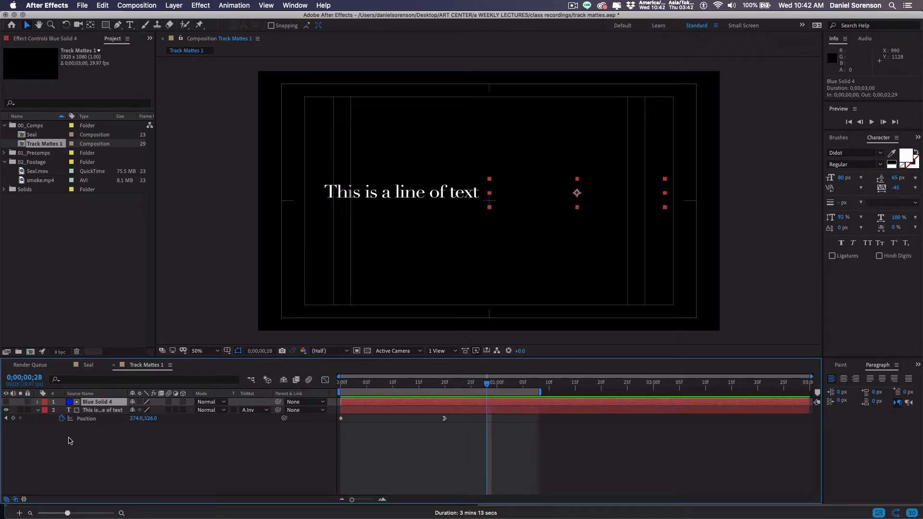
Step: Show Blue Solid 4, enlarge it toward the end of the text and mask it with a rectangle starting at the composition's center
click(6, 403)
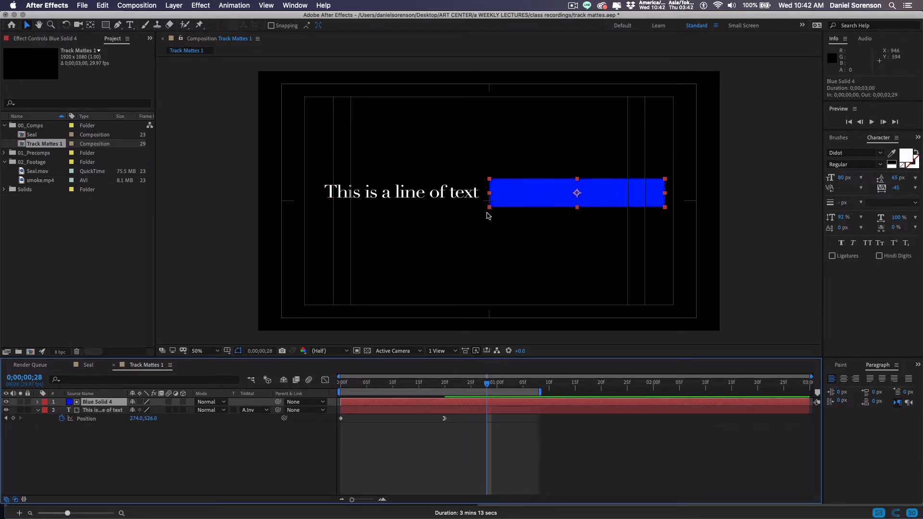
drag(490, 212, 482, 215)
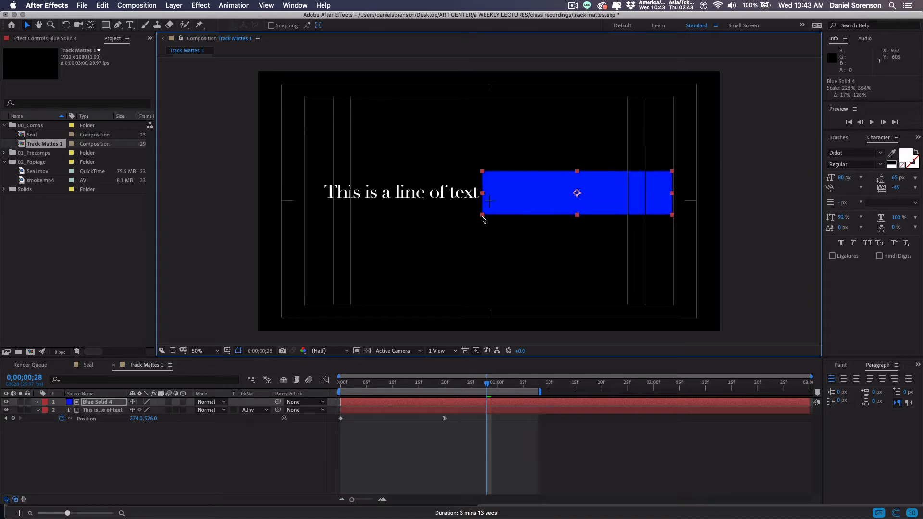
click(106, 25)
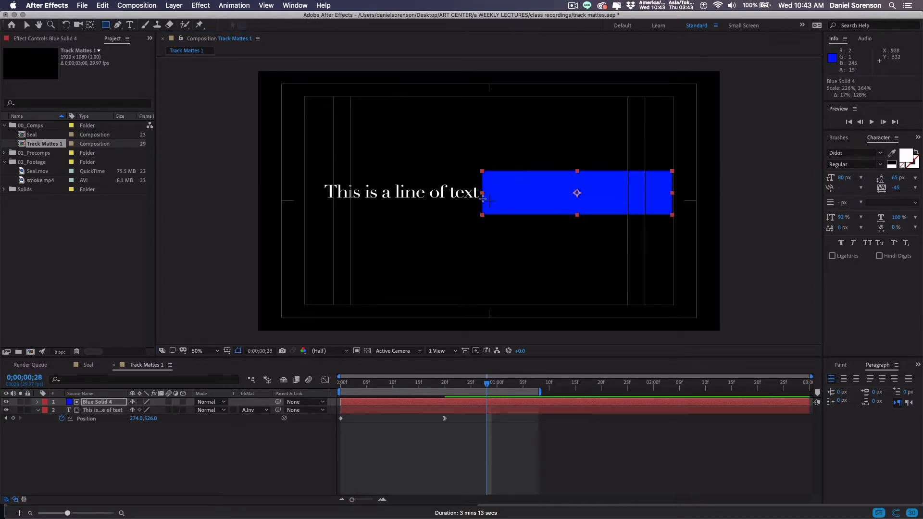
drag(489, 177, 675, 215)
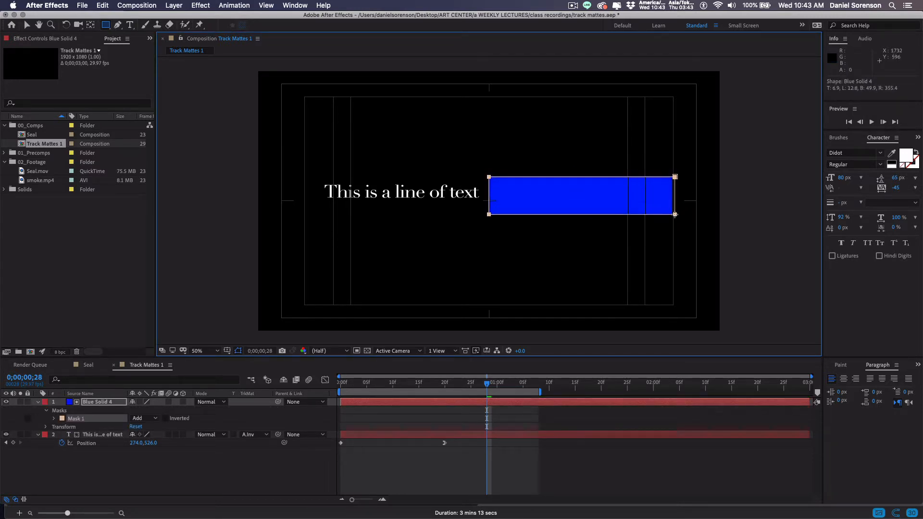
Step: Unlink the solid's mask feather dimensions and set the feather to 16 pixels horizontally and 2 pixels vertically
click(54, 419)
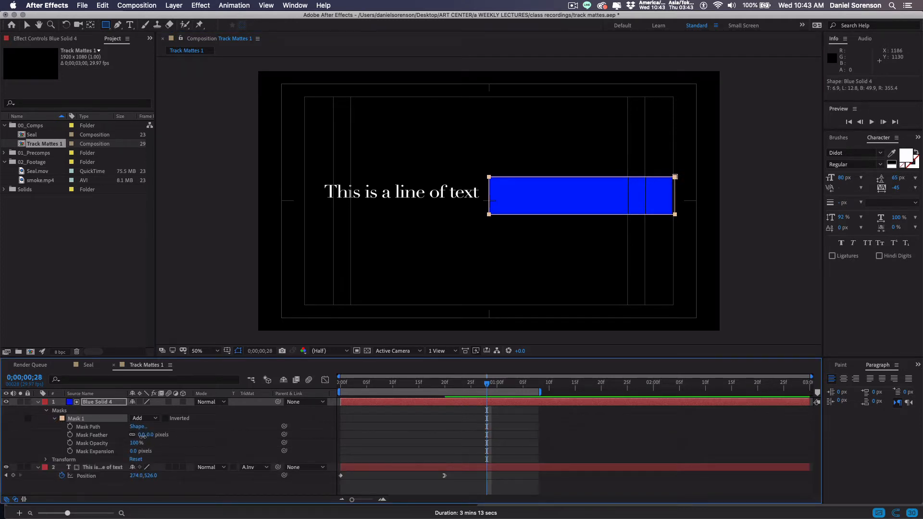
drag(144, 435, 147, 434)
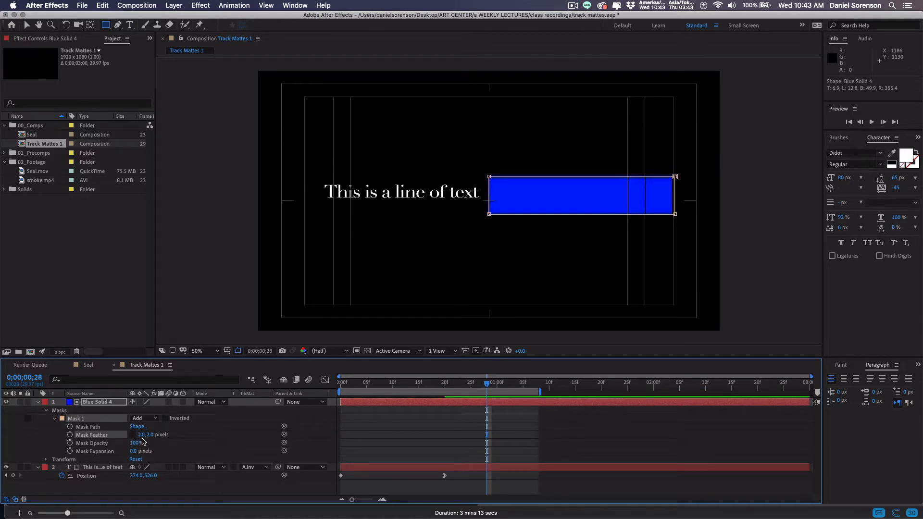
drag(143, 435, 152, 435)
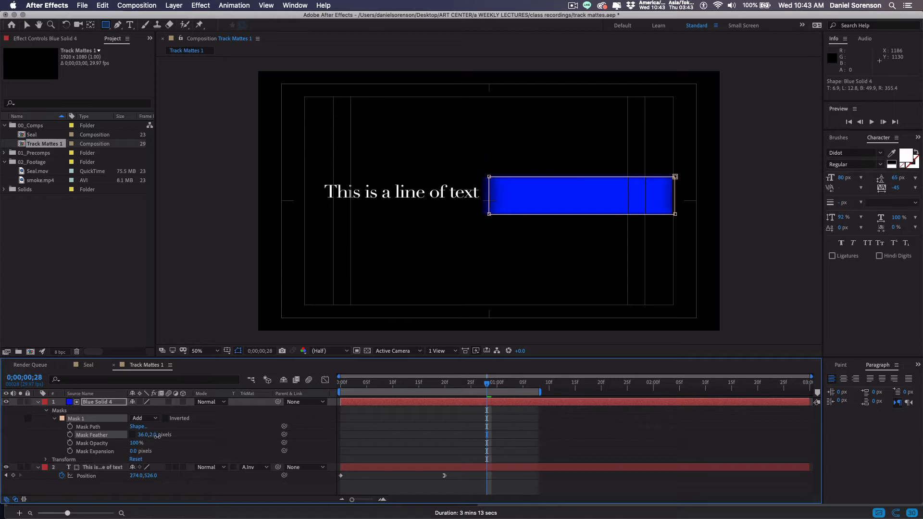
drag(148, 436, 149, 436)
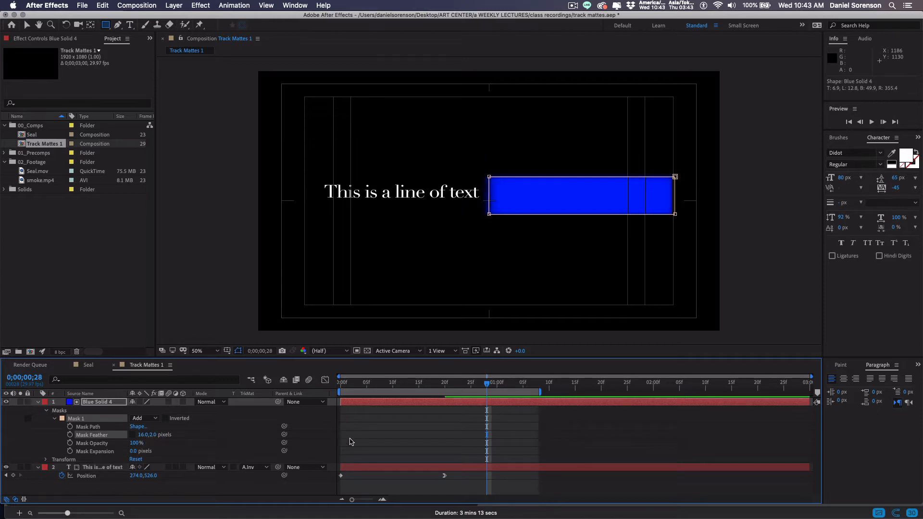
Step: Hide Blue Solid 4 again and collapse the properties of the solid and text layers
click(6, 402)
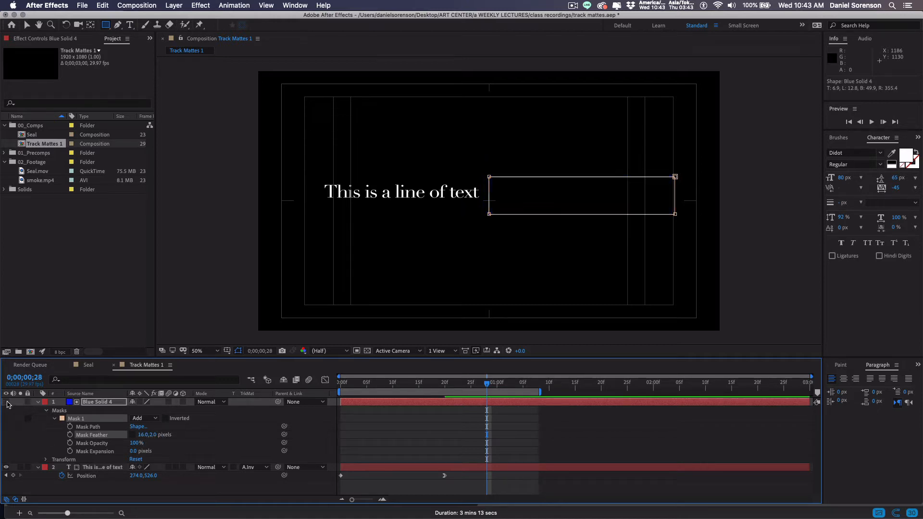
click(394, 438)
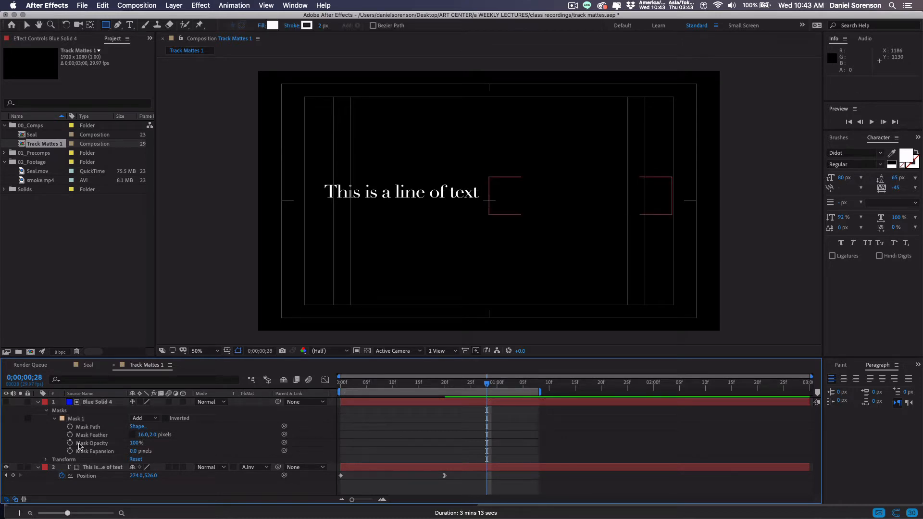
click(37, 402)
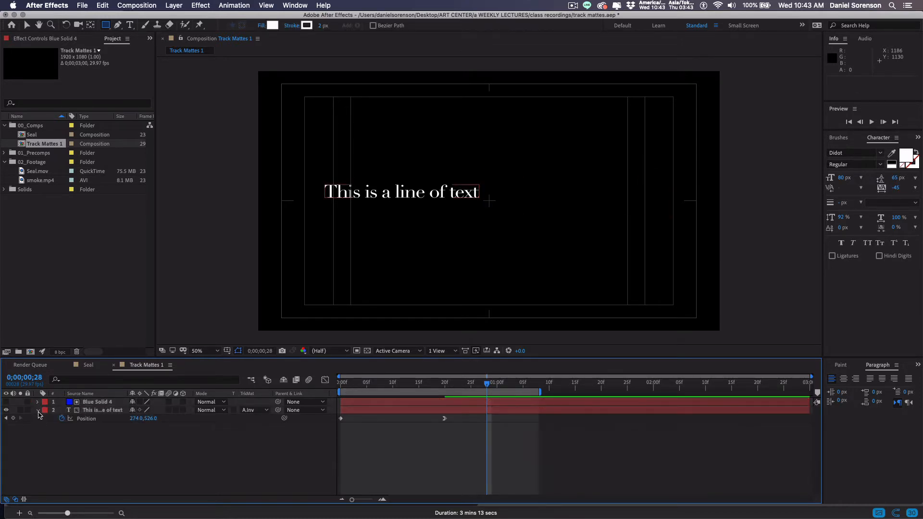
click(38, 411)
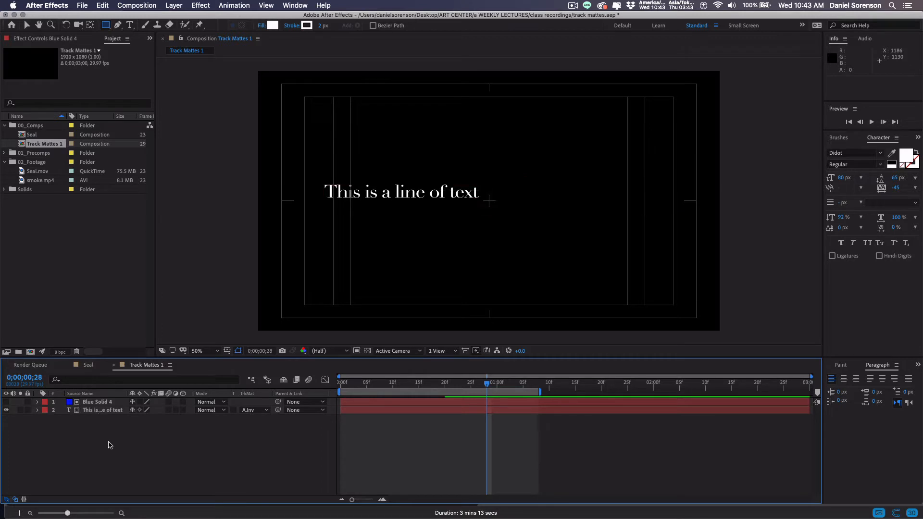
Step: Play the feathered text reveal from the start and scrub through it to frame 18
click(89, 410)
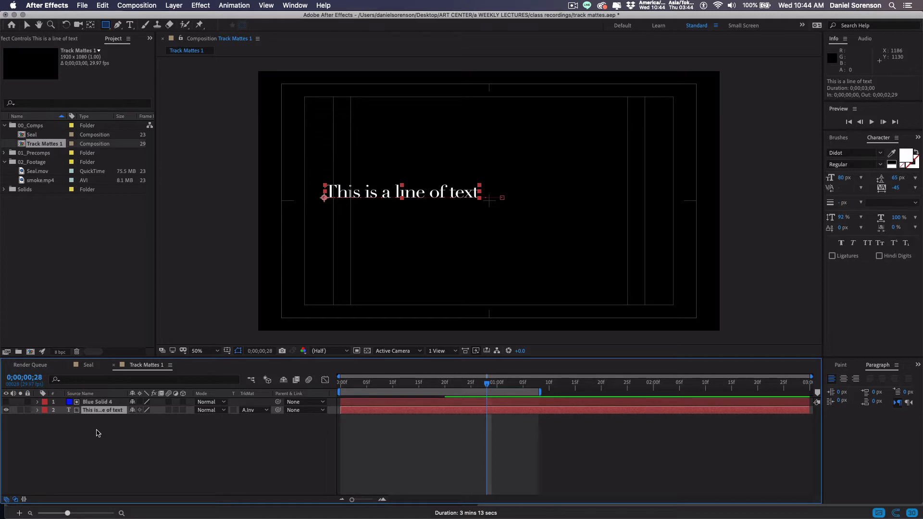
click(340, 384)
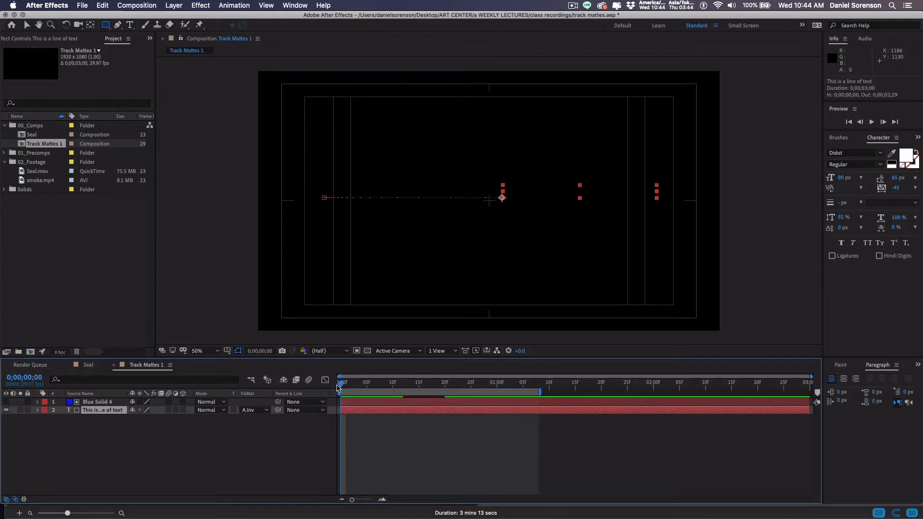
mouse_move(340, 384)
mouse_down()
mouse_move(498, 393)
mouse_move(340, 395)
mouse_up()
key(space)
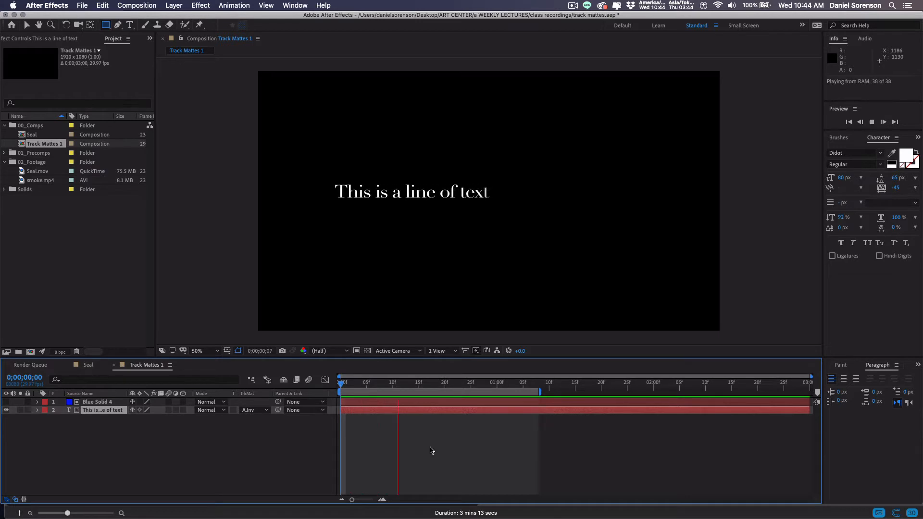
key(space)
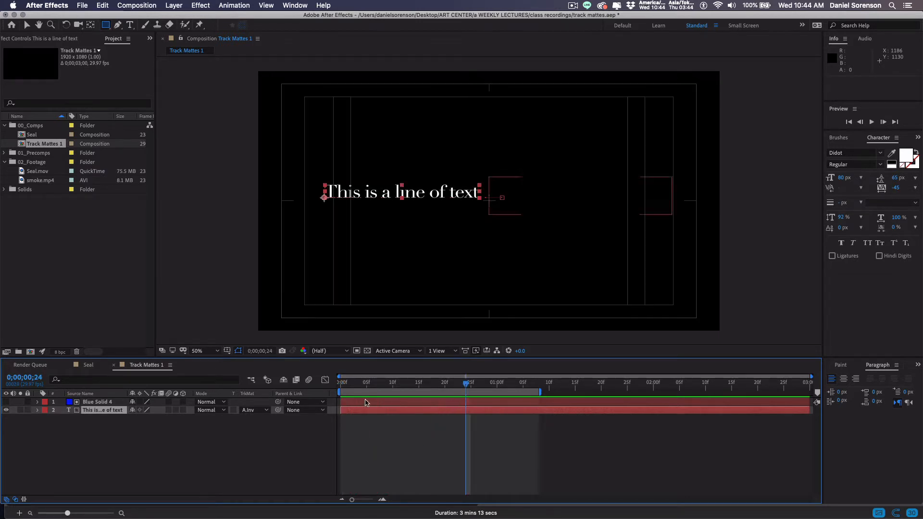
drag(341, 386, 433, 404)
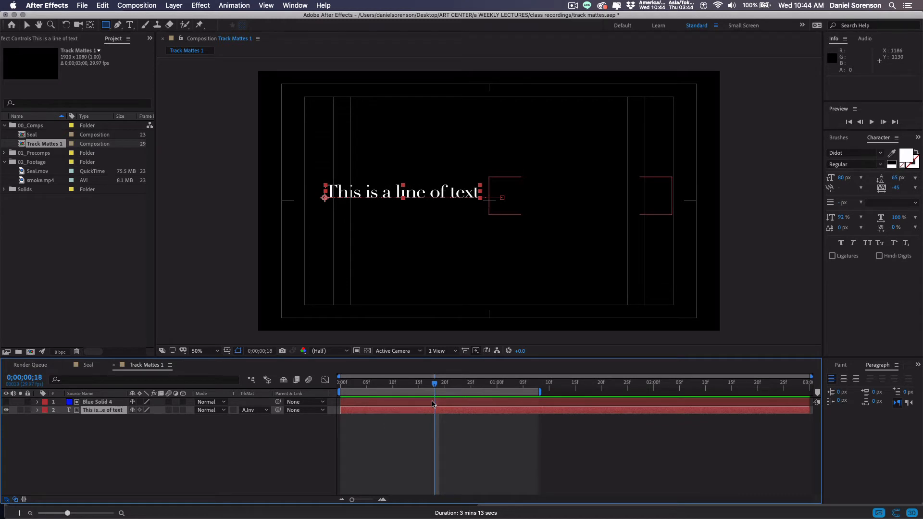
Step: Duplicate the Blue Solid 4 and text layers together
click(133, 467)
click(108, 405)
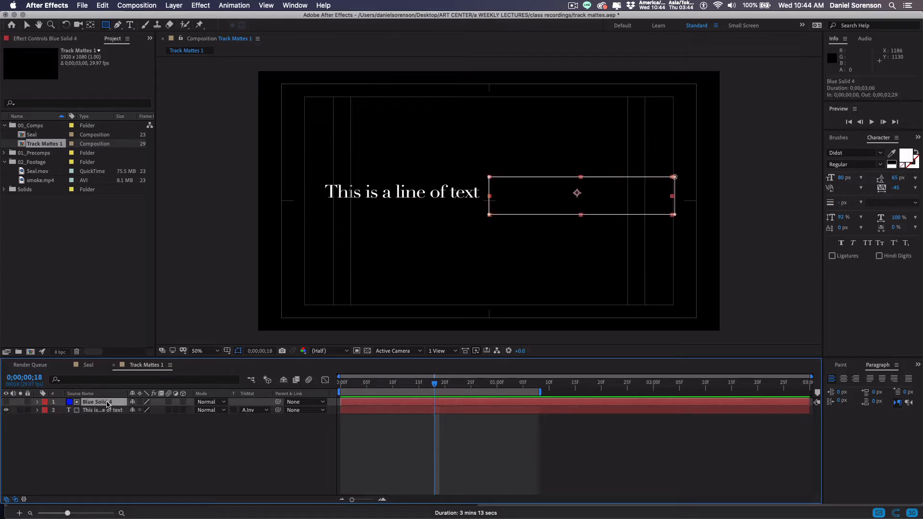
shift+click(110, 409)
key(super+d)
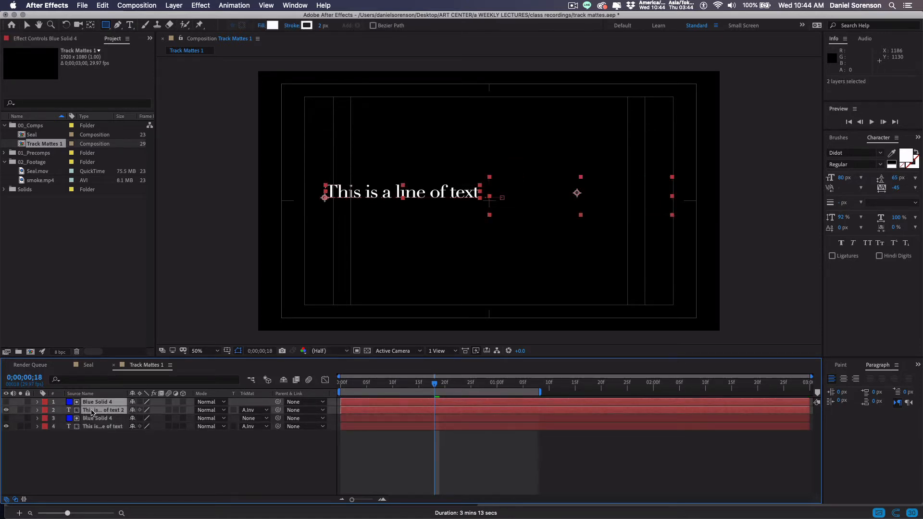
Step: Add a null object and parent the duplicated solid and text layers to it
click(174, 6)
mouse_move(184, 19)
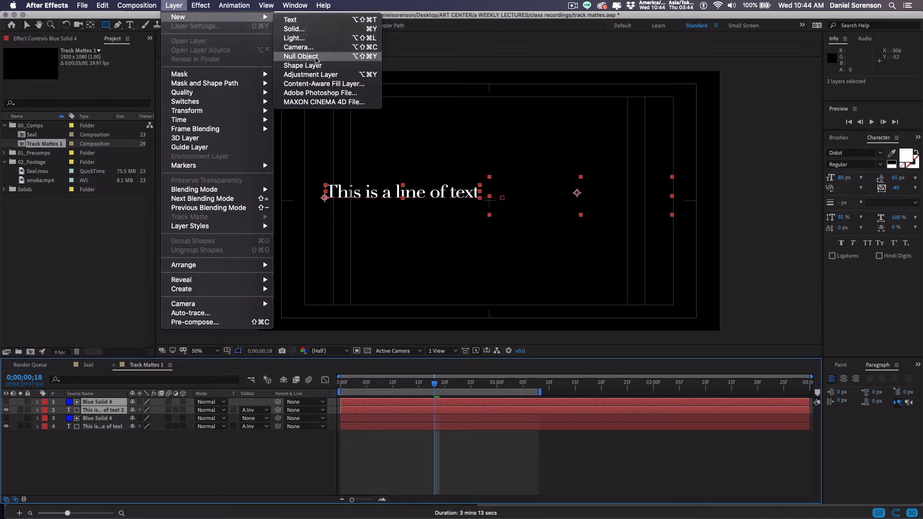
click(316, 59)
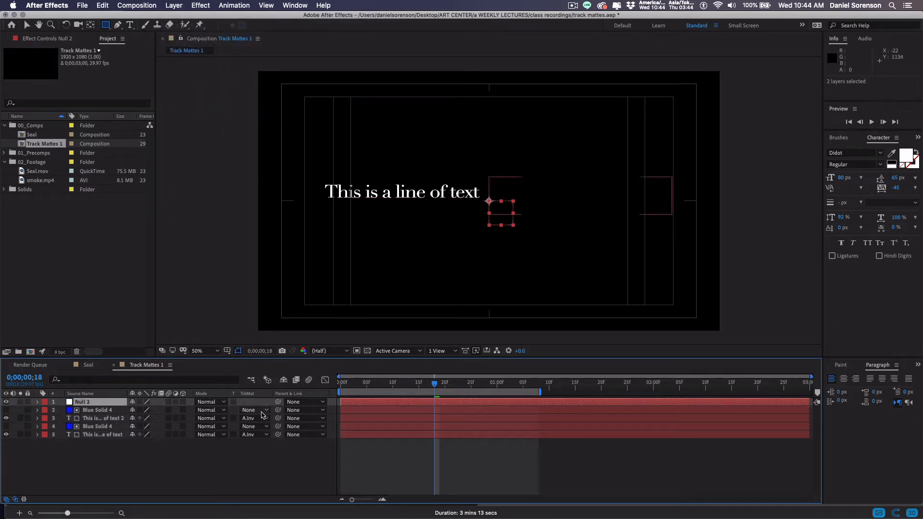
drag(278, 410, 117, 404)
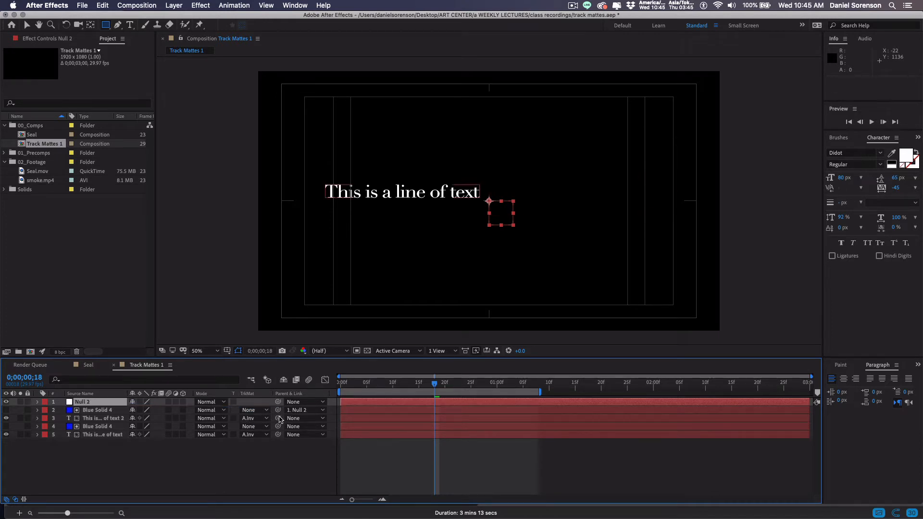
drag(279, 419, 118, 404)
Step: Move the duplicated pair below the first line by setting the null's Y position to 630, and delete the null
key(p)
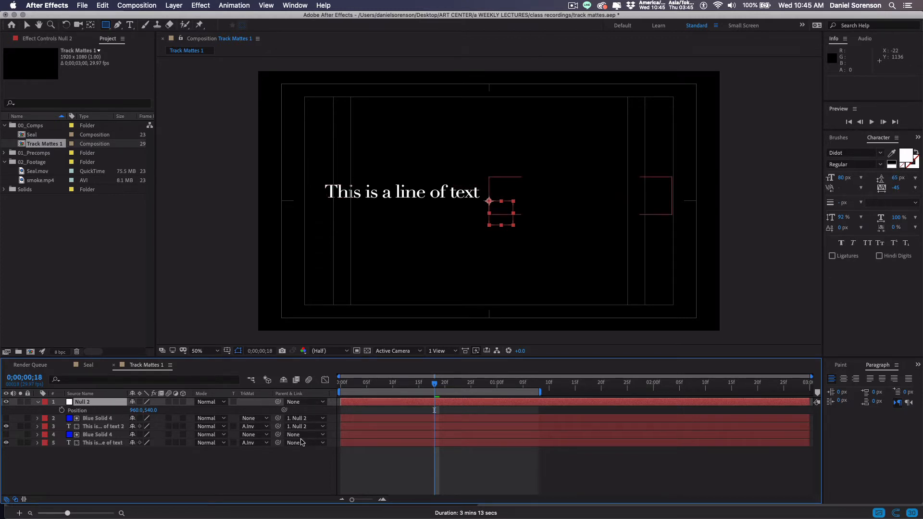
drag(151, 410, 183, 421)
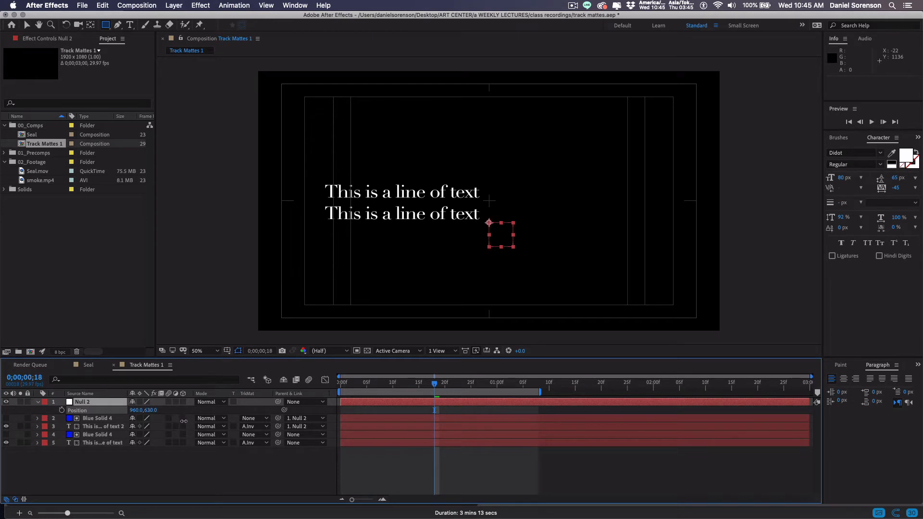
click(85, 404)
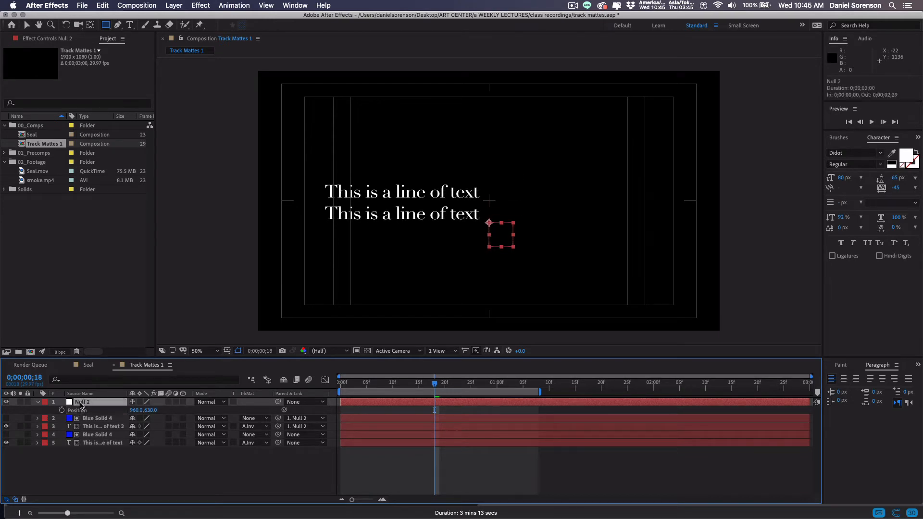
key(Delete)
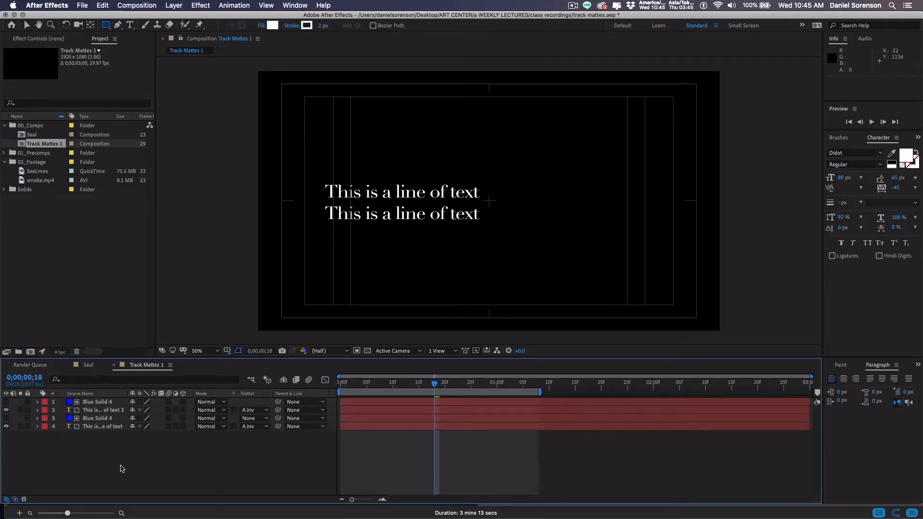
Step: Reverse the second text line's slide by setting its position to 276, 616 at frame 0 and 974, 616 at frame 20
click(351, 404)
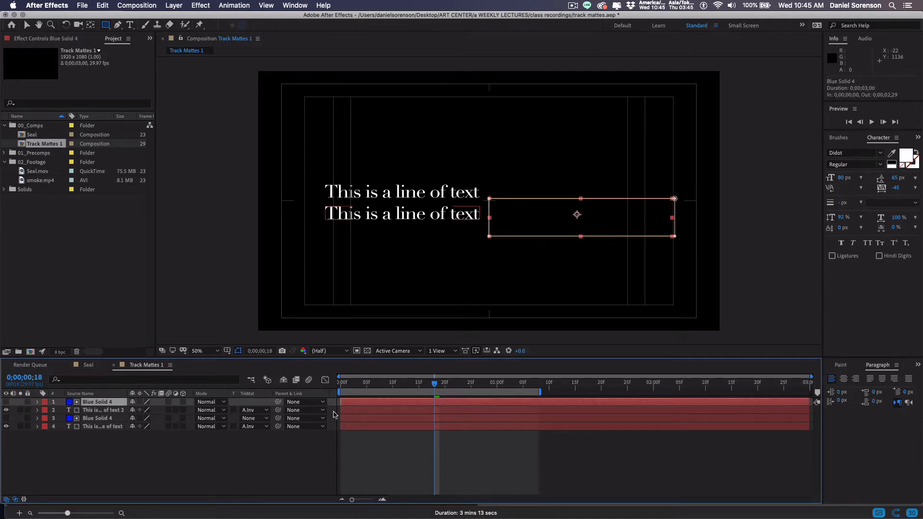
click(357, 412)
key(u)
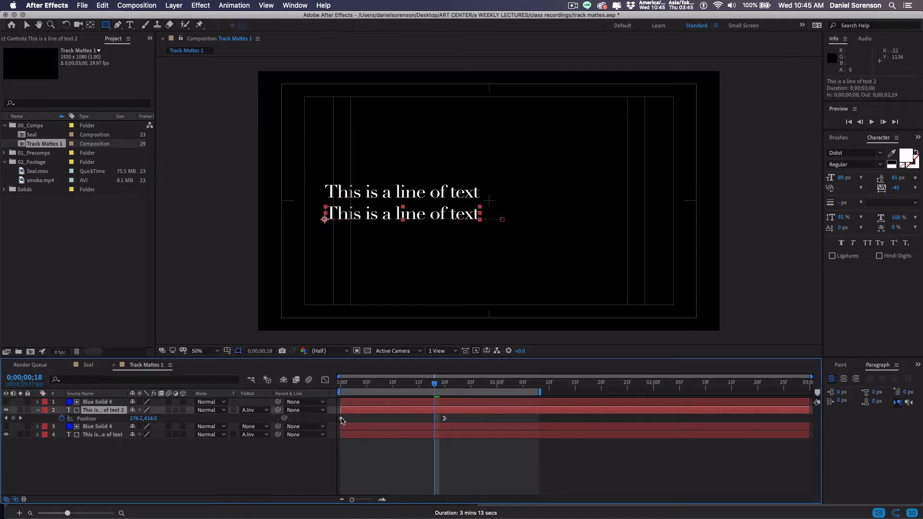
key(super+z)
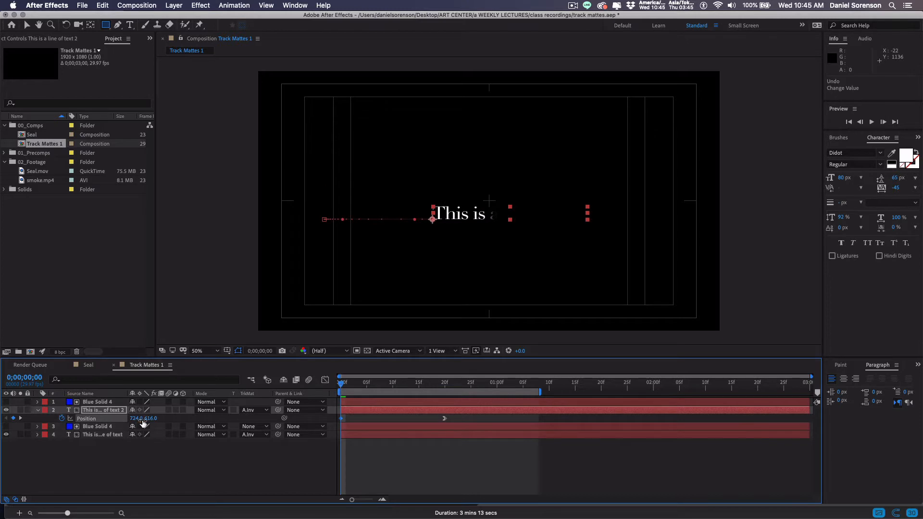
drag(139, 418, 66, 418)
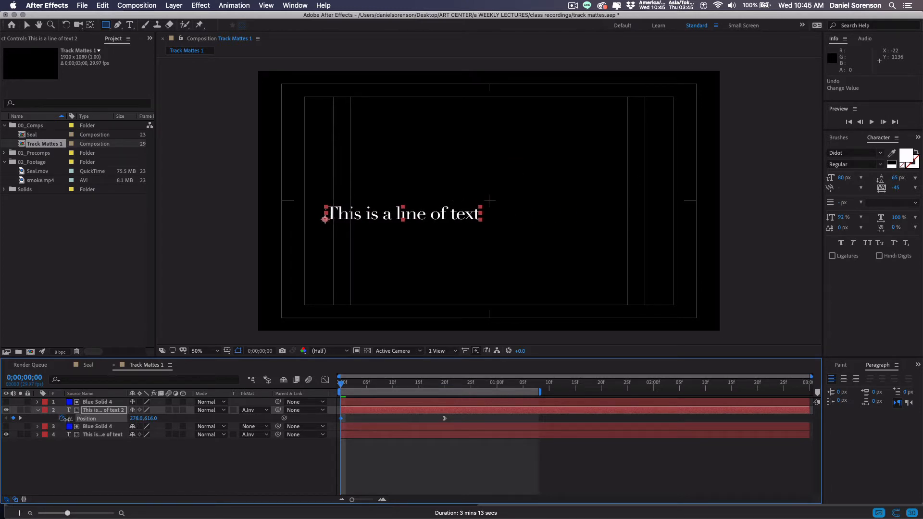
click(21, 418)
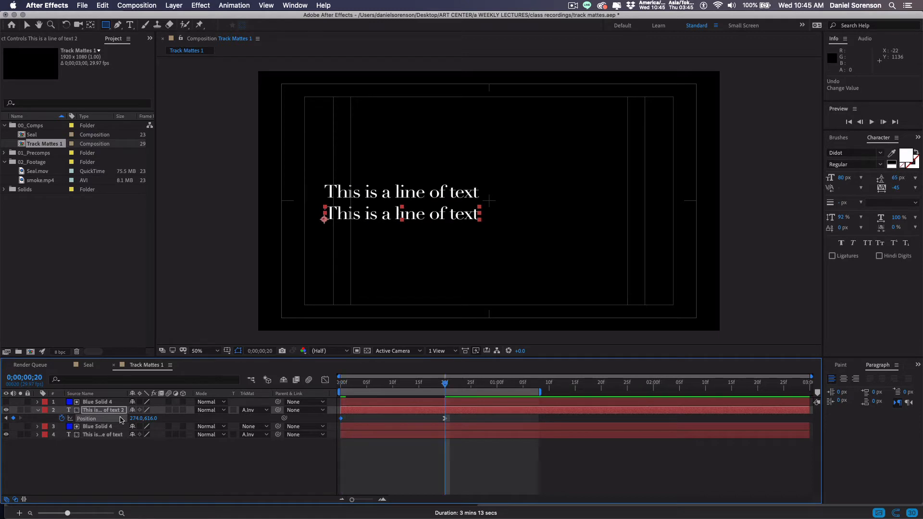
drag(137, 418, 473, 422)
Step: Show the duplicated Blue Solid 4 on layer 1 and shift it left of the second text line, to position 563, 596
click(395, 403)
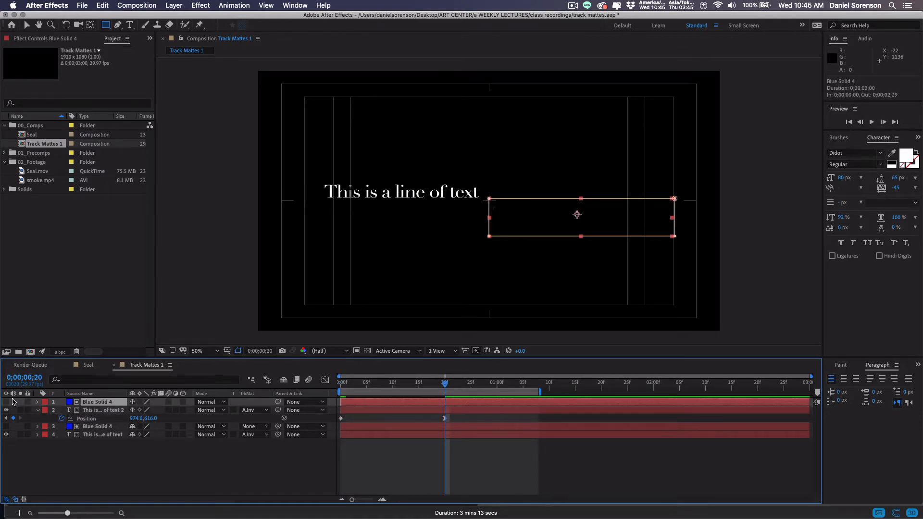
click(5, 402)
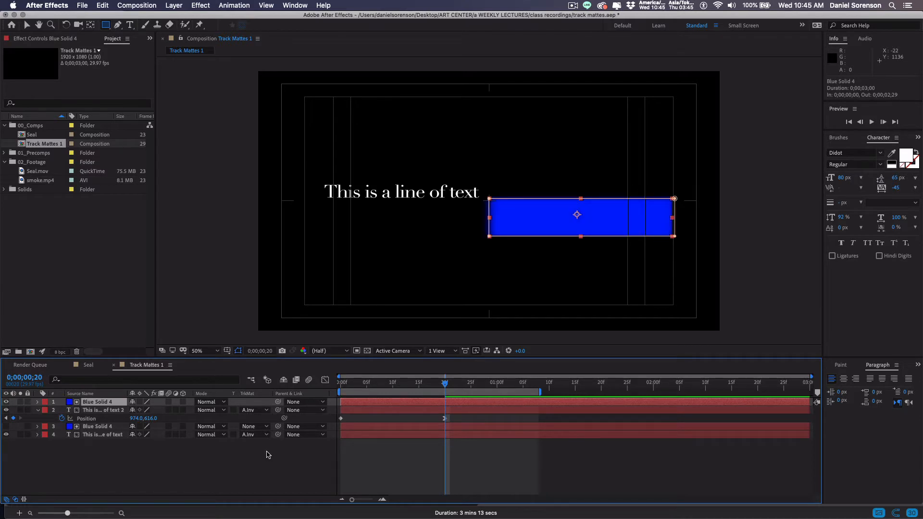
key(p)
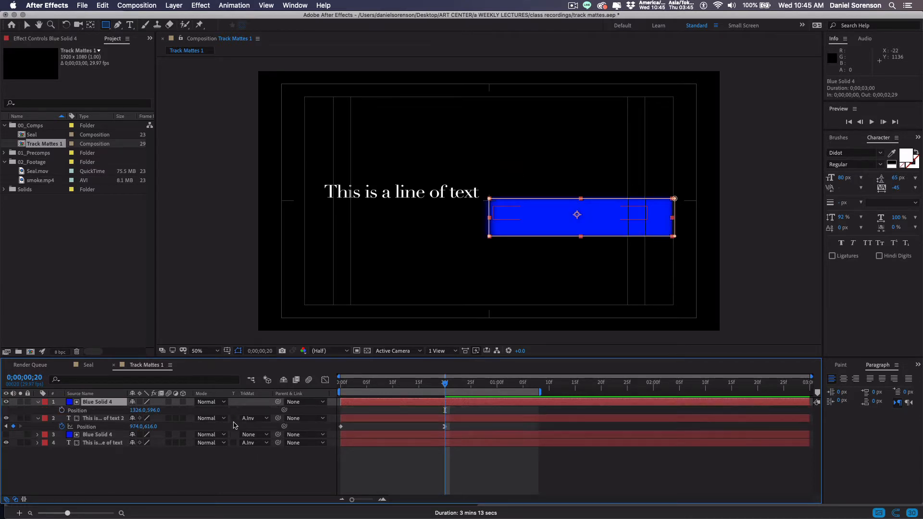
drag(136, 410, 11, 410)
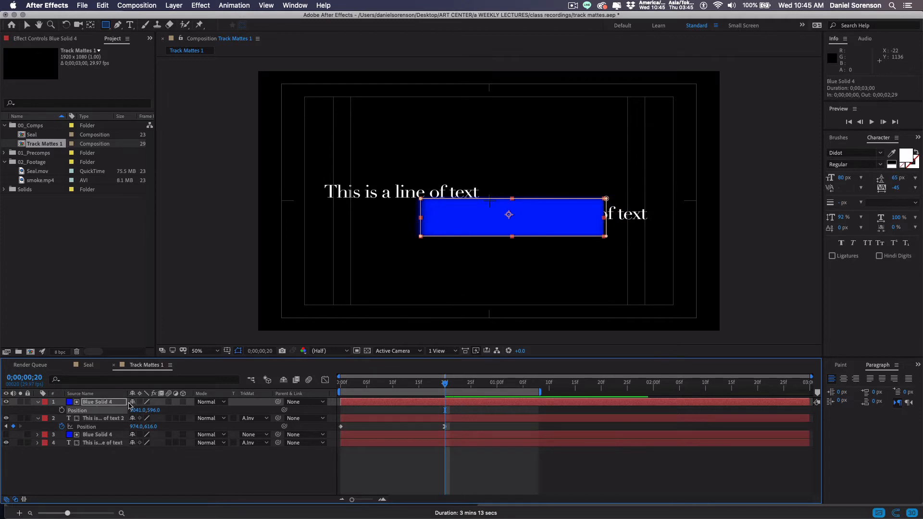
drag(136, 409, 73, 413)
drag(130, 410, 48, 412)
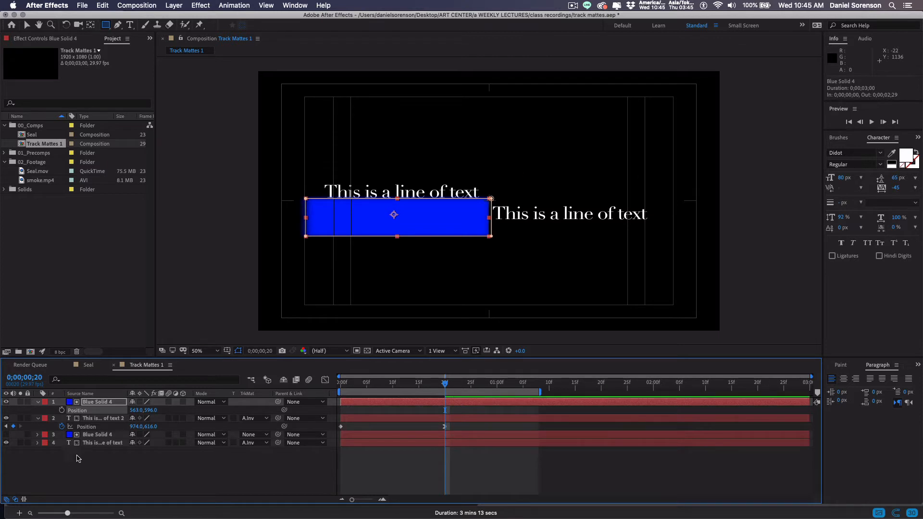
Step: Narrow the duplicated solid's mask from its right edge to about 96% width, set the solid's position to 591, 596, and hide it
click(26, 25)
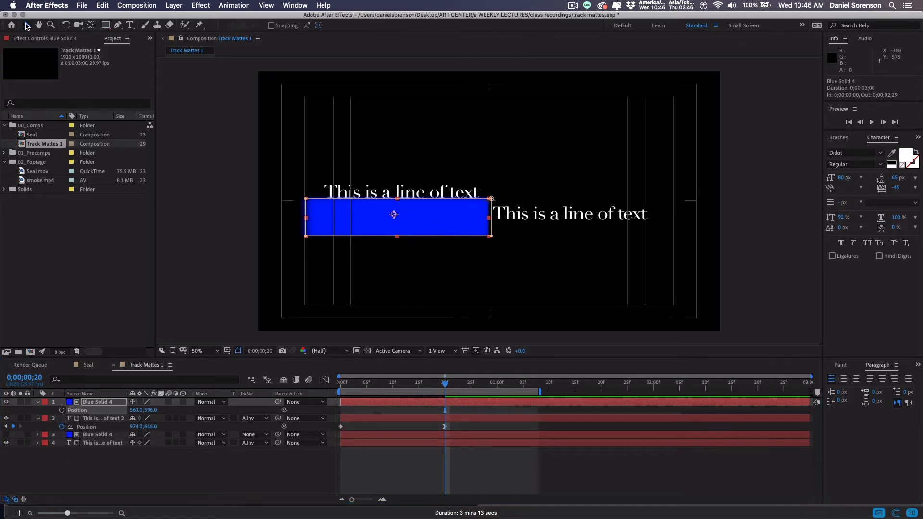
click(462, 236)
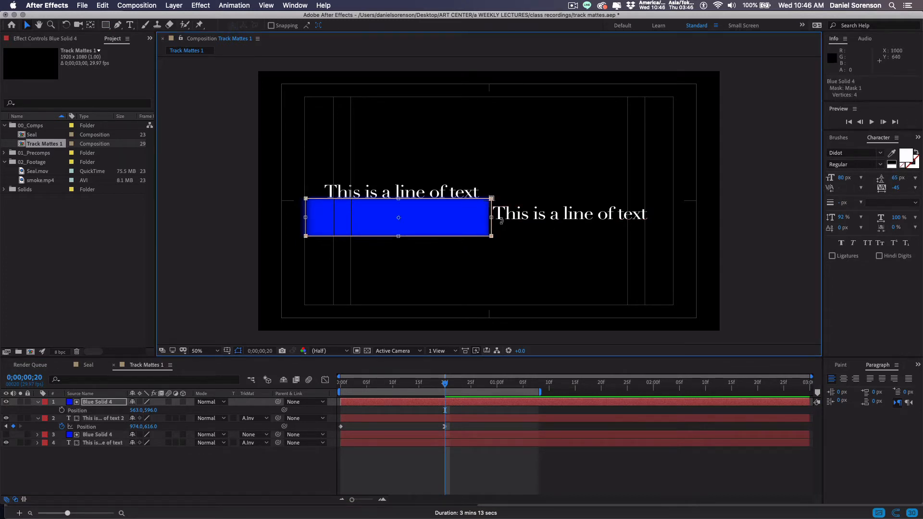
drag(490, 218, 485, 220)
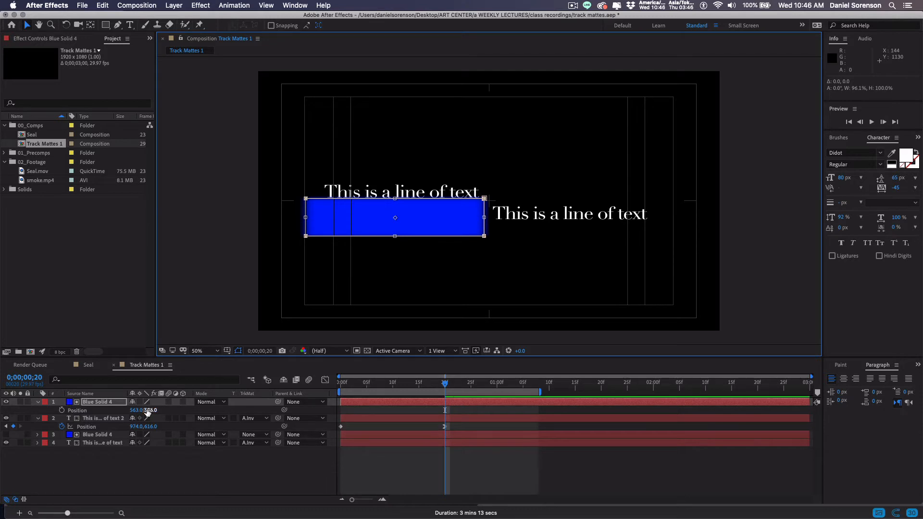
drag(141, 410, 151, 410)
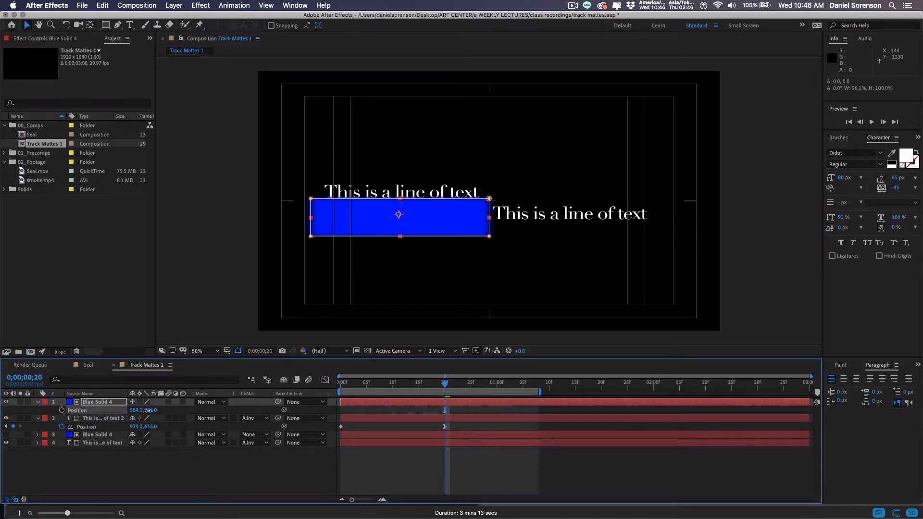
click(6, 401)
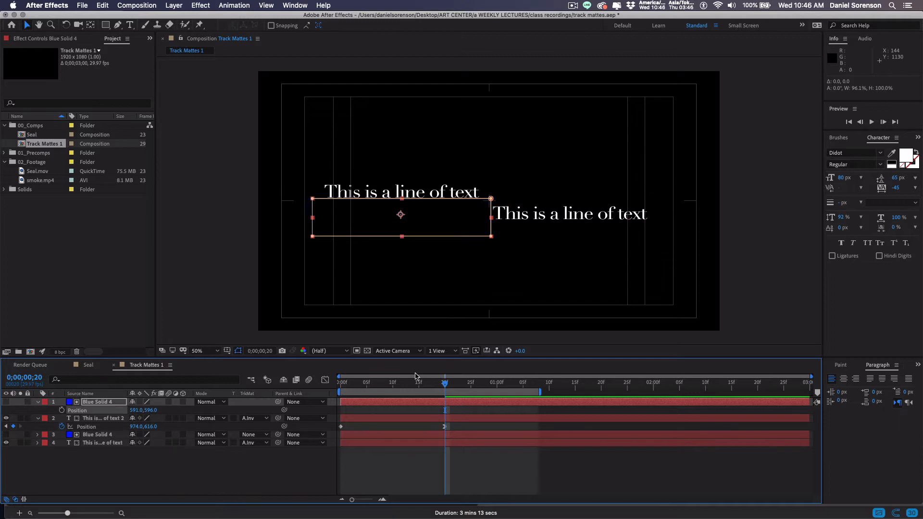
Step: Preview both text lines' slide animations from frame 0
click(393, 466)
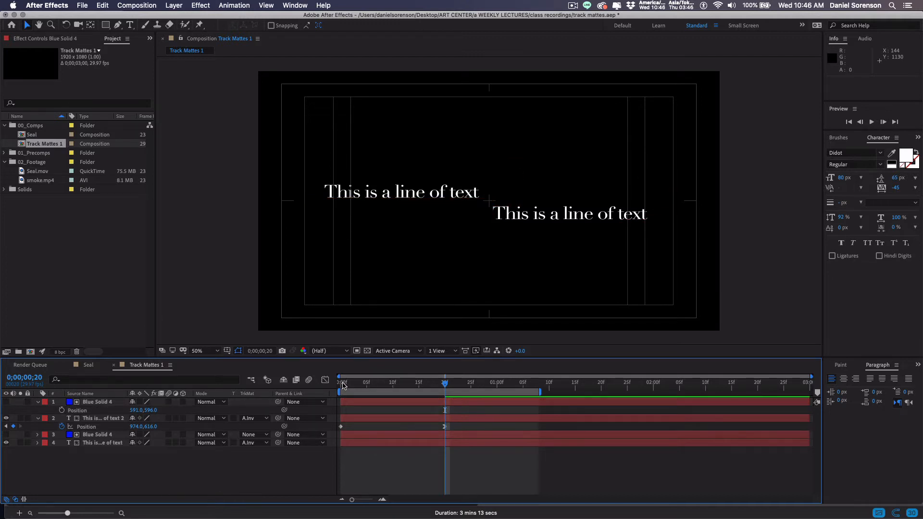
mouse_move(343, 385)
mouse_down()
mouse_move(490, 392)
mouse_move(340, 392)
mouse_up()
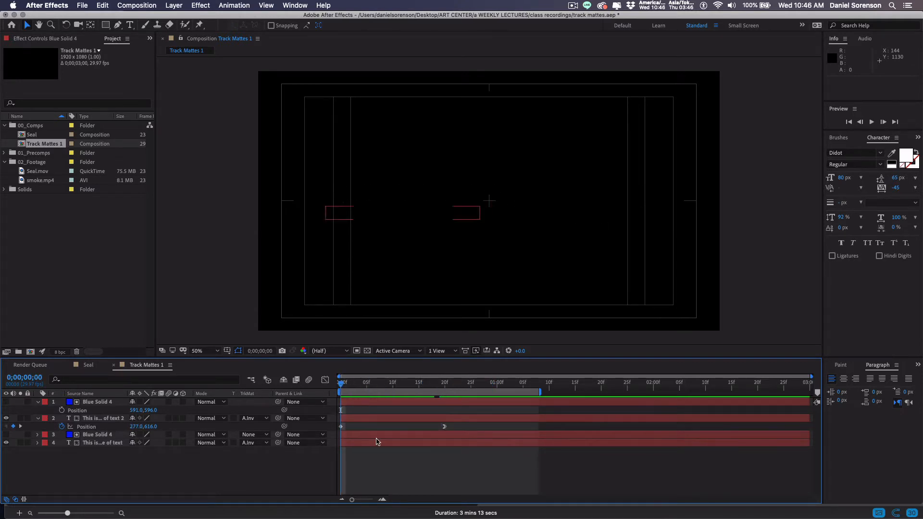
key(space)
key(space)
Step: Delay the second text layer and its Blue Solid 4 matte together by 15 frames
click(393, 418)
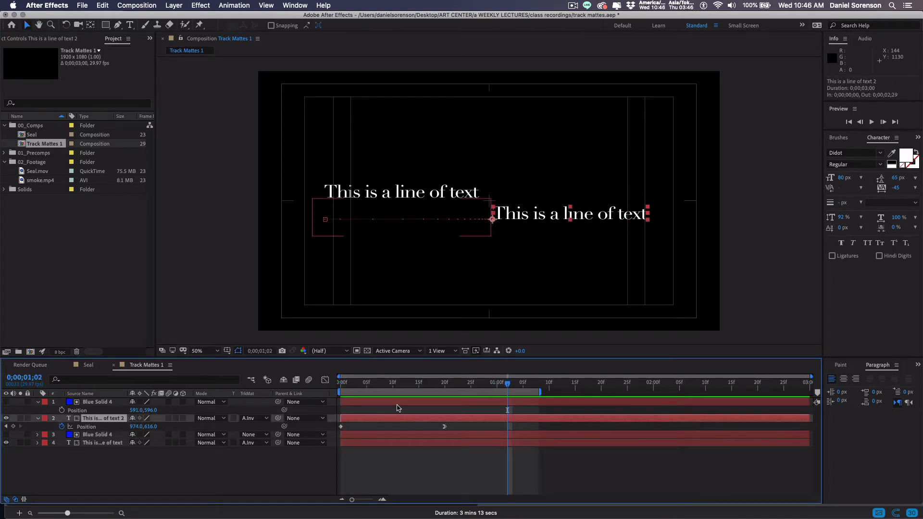
shift+click(397, 405)
drag(397, 405, 476, 406)
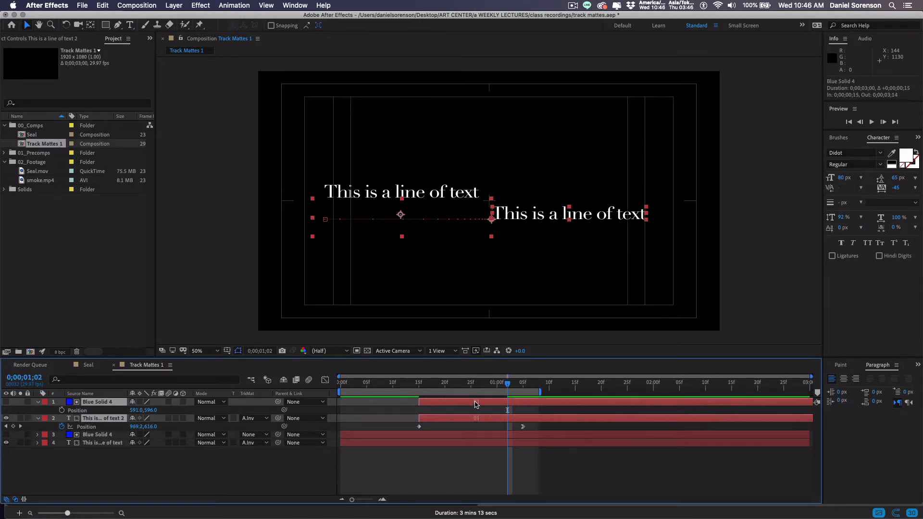
Step: Play back the staggered text reveal from the start of the composition
click(338, 386)
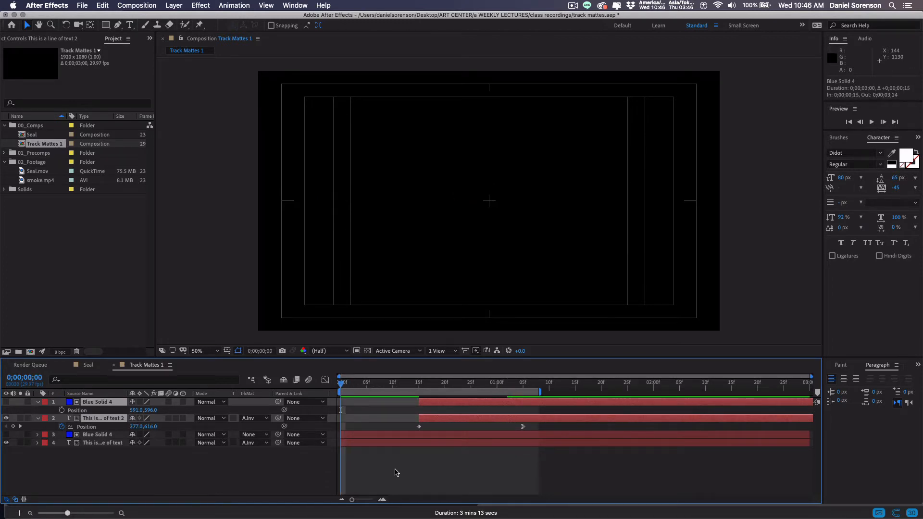
key(space)
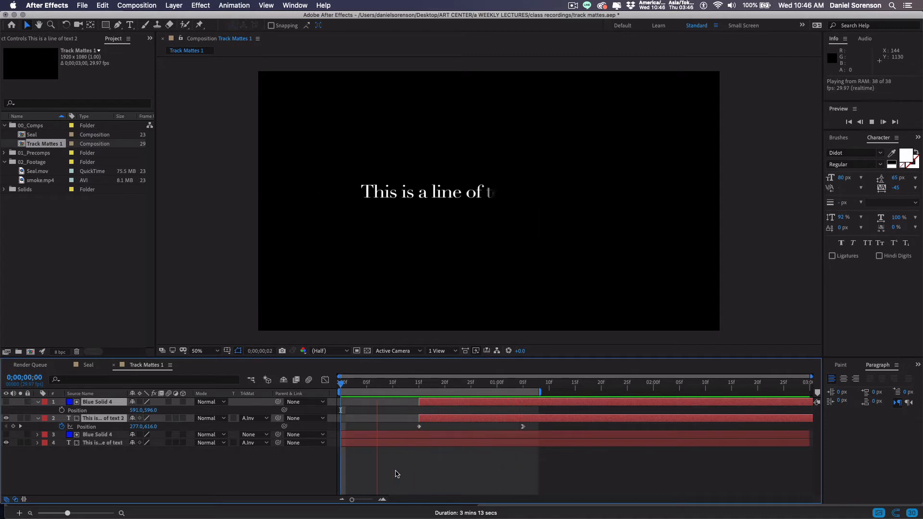
click(358, 340)
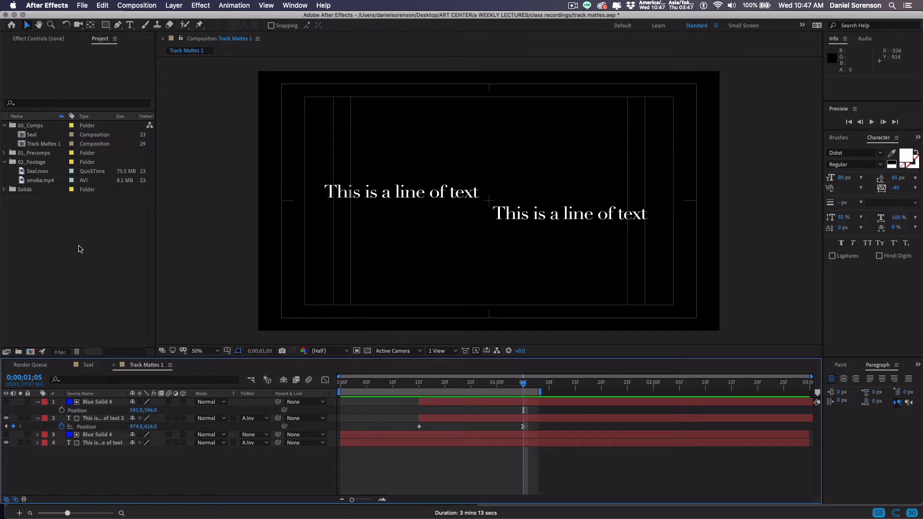
Step: Create a new composition from the smoke.mp4 footage
click(36, 163)
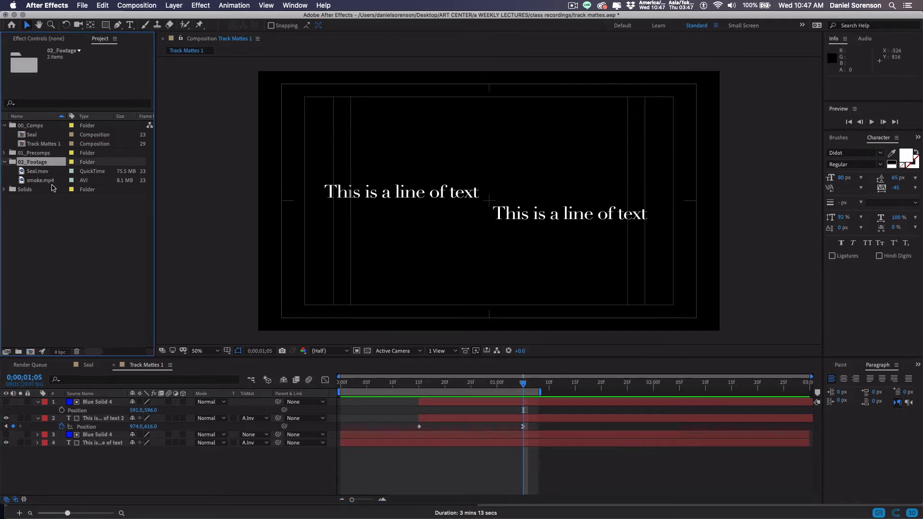
click(22, 181)
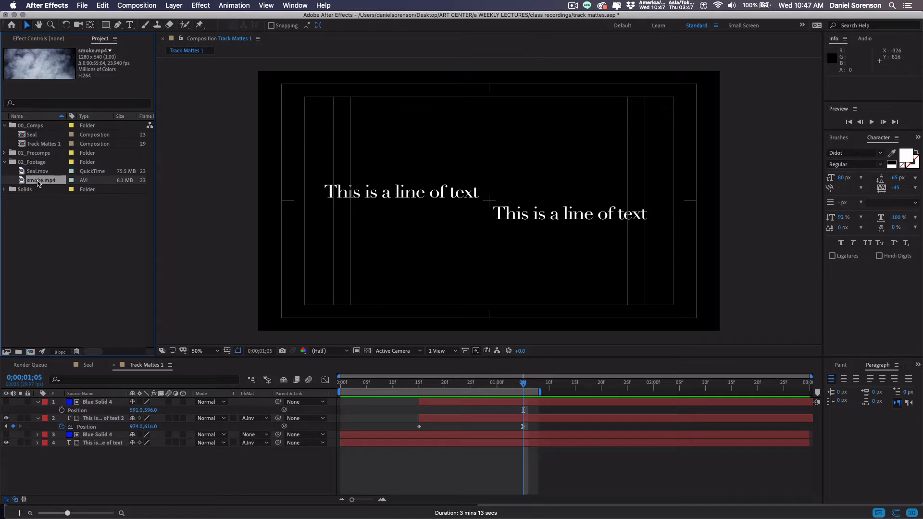
drag(38, 183, 32, 353)
drag(32, 354, 31, 354)
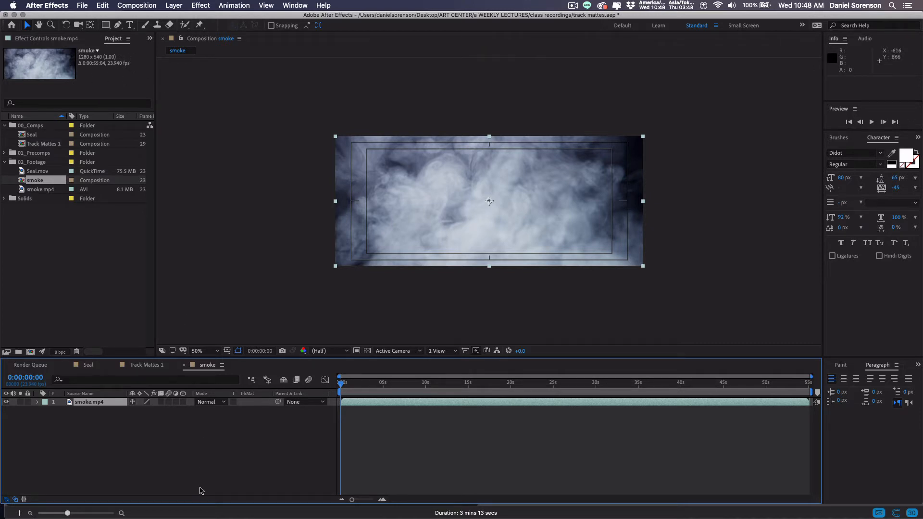
Step: Trim the start of the smoke.mp4 layer at 0:00:19:22 and move its new in point to 0:00:00:00
drag(342, 388, 511, 388)
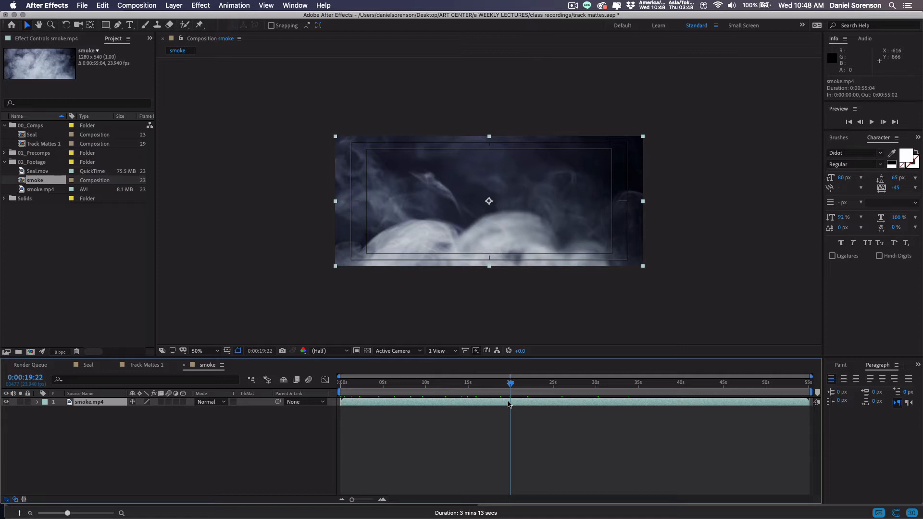
key(alt+bracketleft)
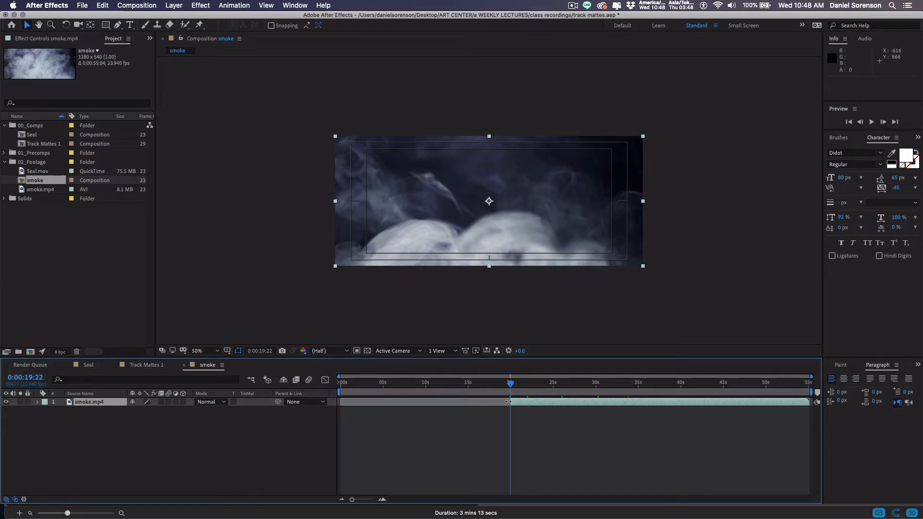
key(Home)
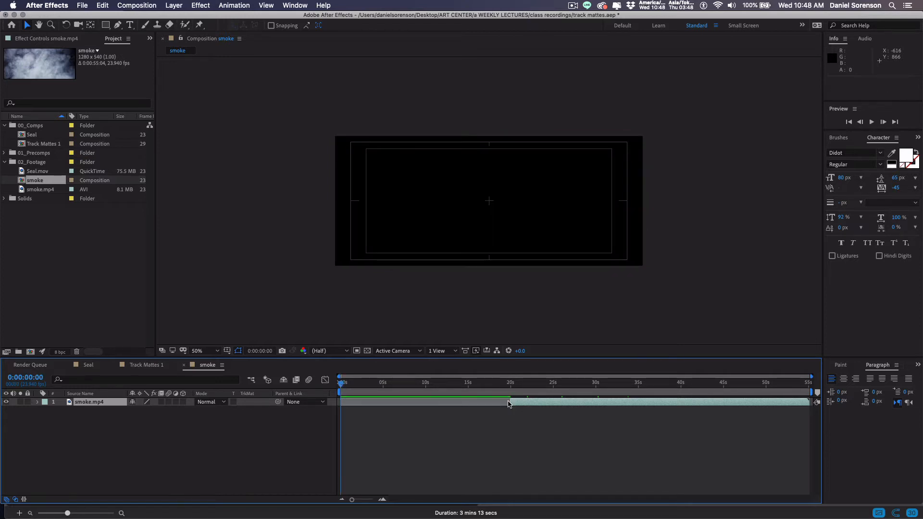
key(bracketleft)
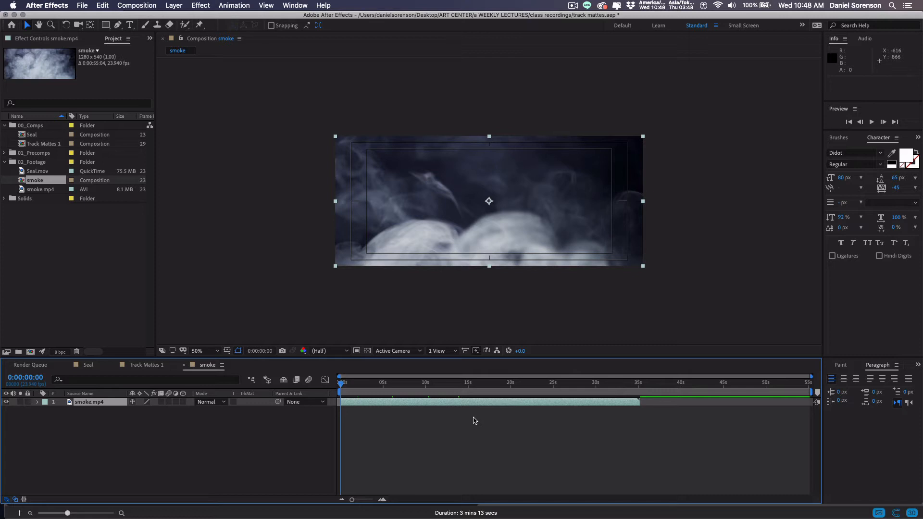
Step: Add a text layer reading "SMOKE" over the smoke footage
click(266, 456)
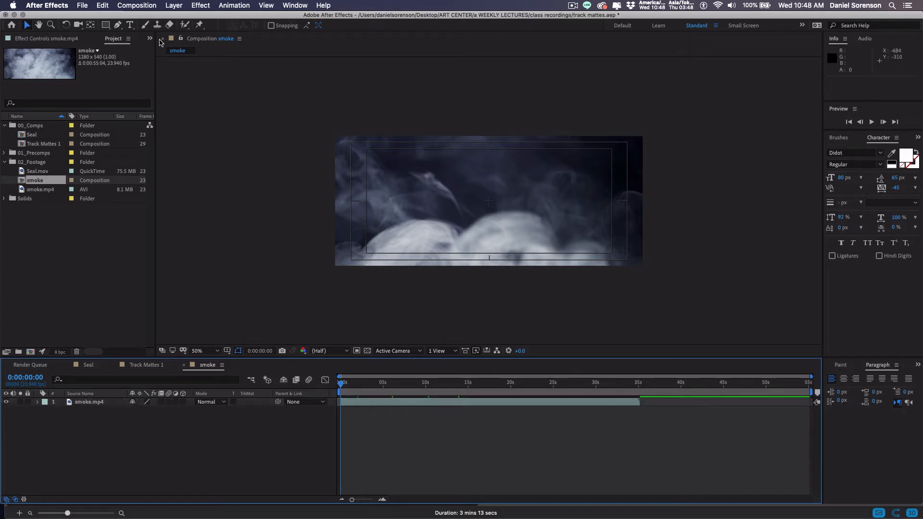
click(129, 25)
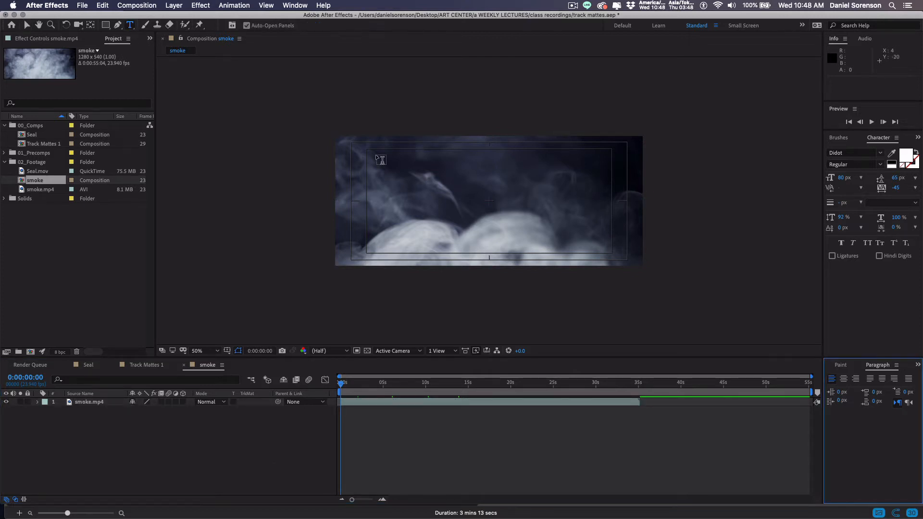
click(406, 201)
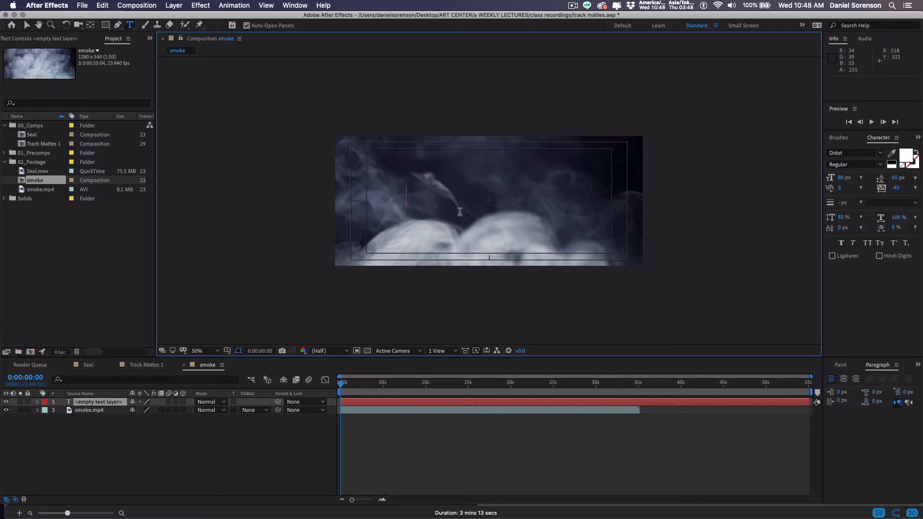
text(SMOKE)
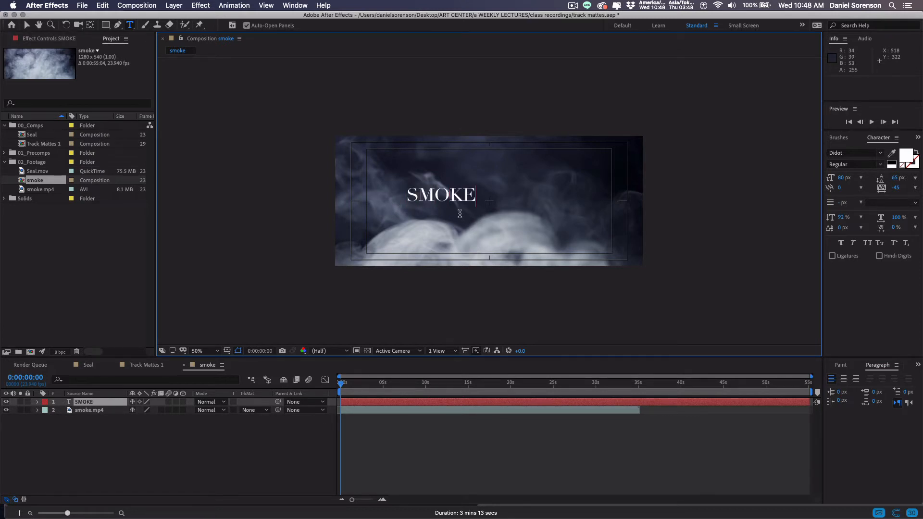
Step: Set the SMOKE text's font to Avenir 85 Heavy and its size to 262 px
key(super+a)
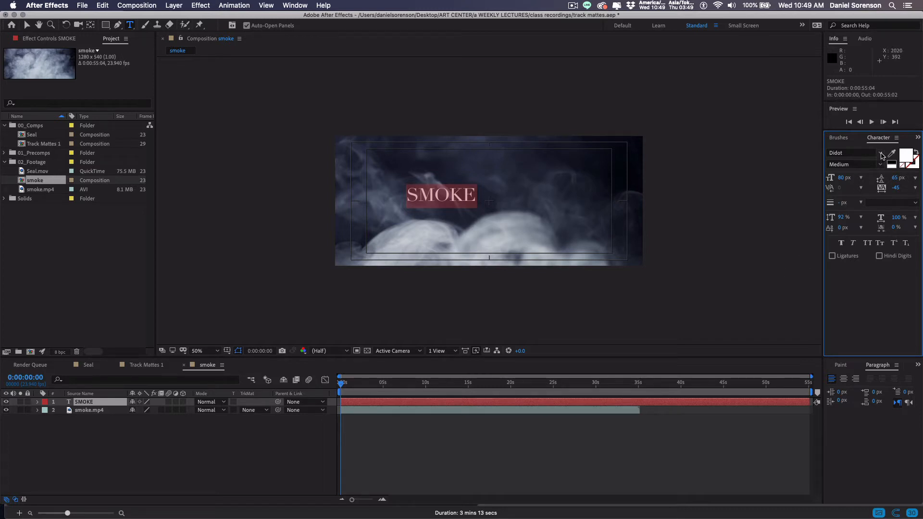
click(860, 152)
text(AVENI)
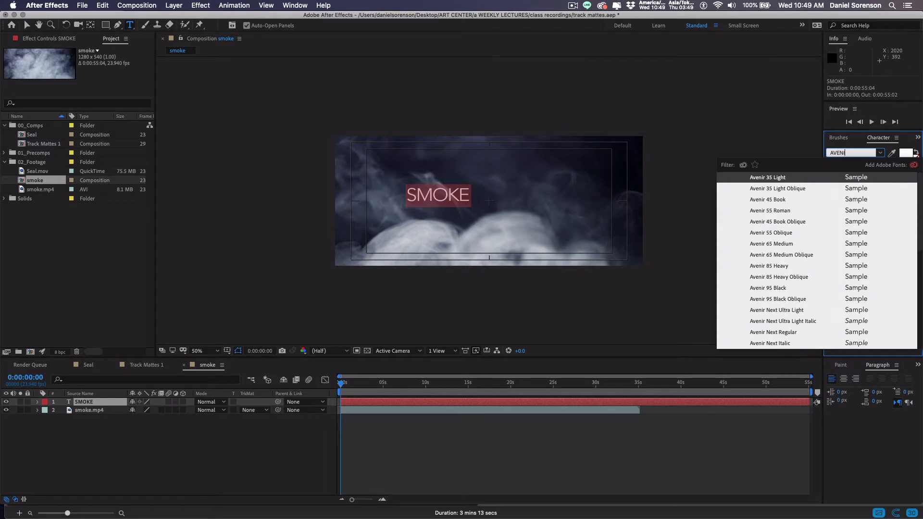
click(787, 266)
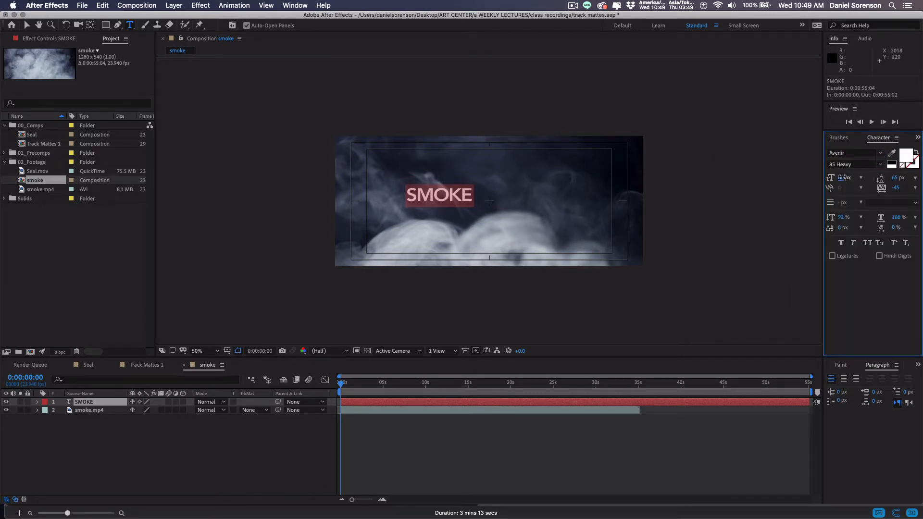
drag(843, 177, 863, 178)
drag(875, 178, 888, 181)
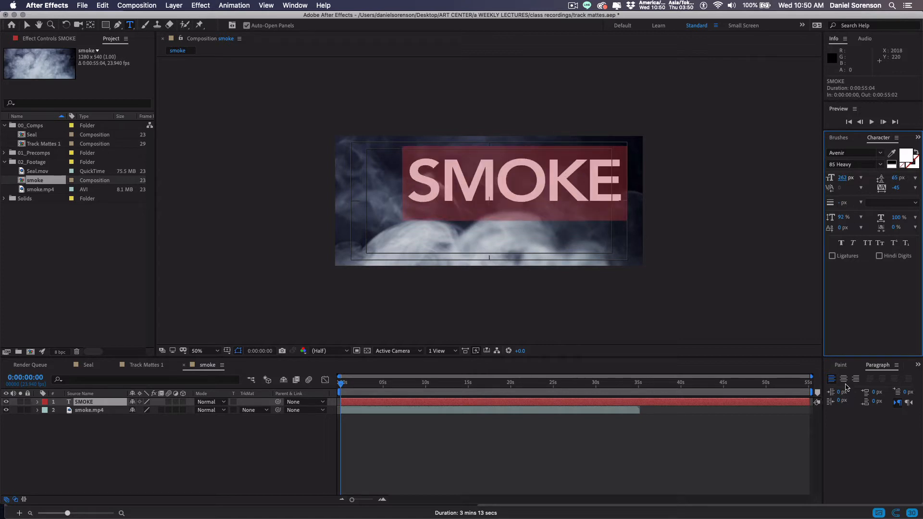
Step: Center-align the SMOKE text and move it to the middle of the frame, at position 640, 346
click(843, 378)
click(27, 26)
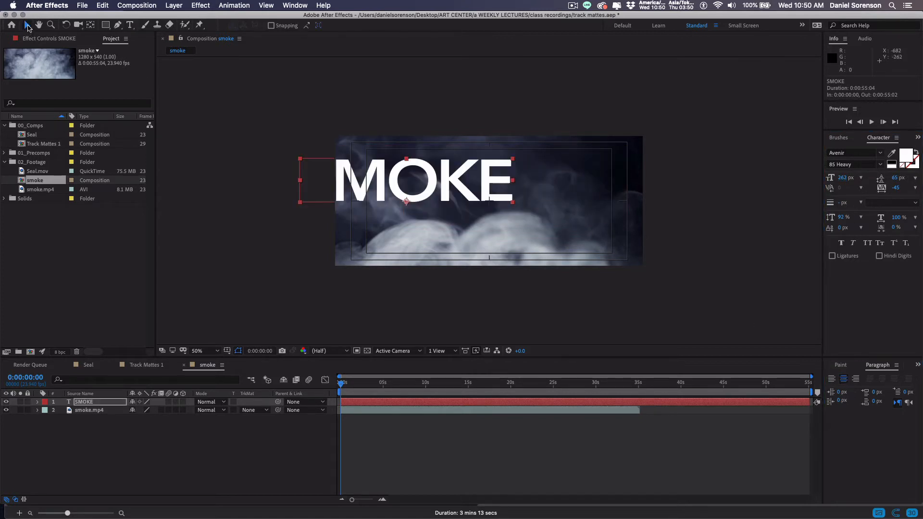
drag(457, 206, 540, 224)
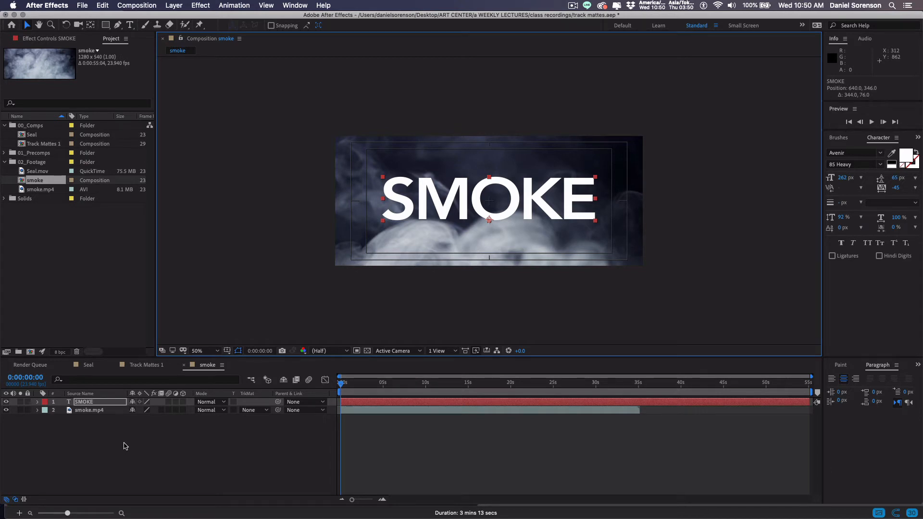
Step: Set the smoke.mp4 layer's track matte to Alpha Matte "SMOKE" and shorten the work area to about 10 seconds
click(99, 412)
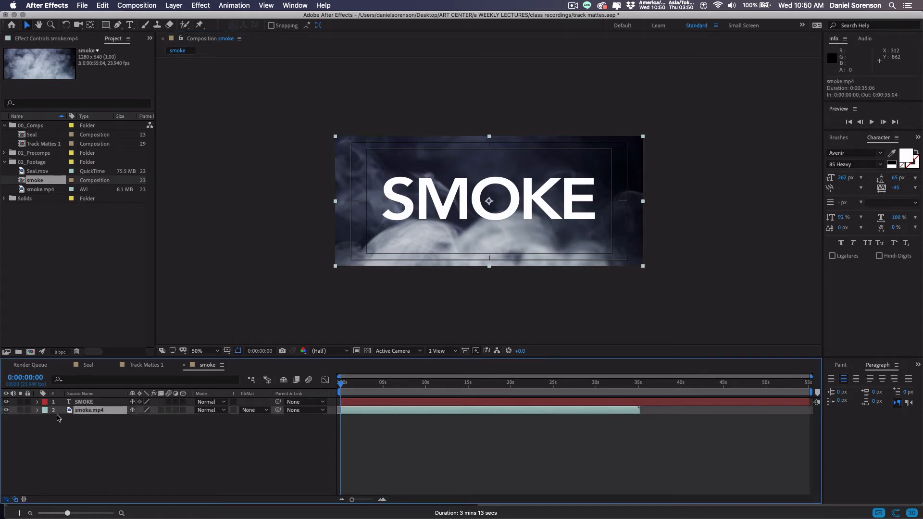
click(267, 412)
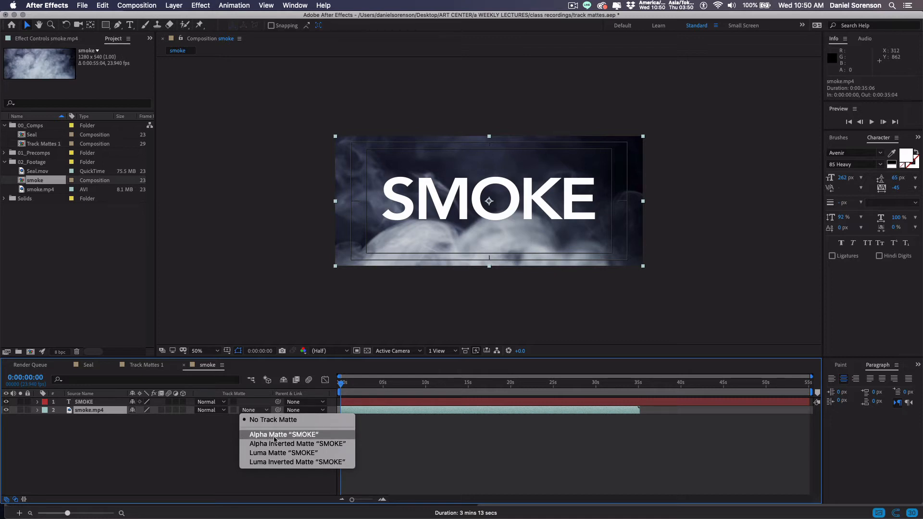
click(303, 435)
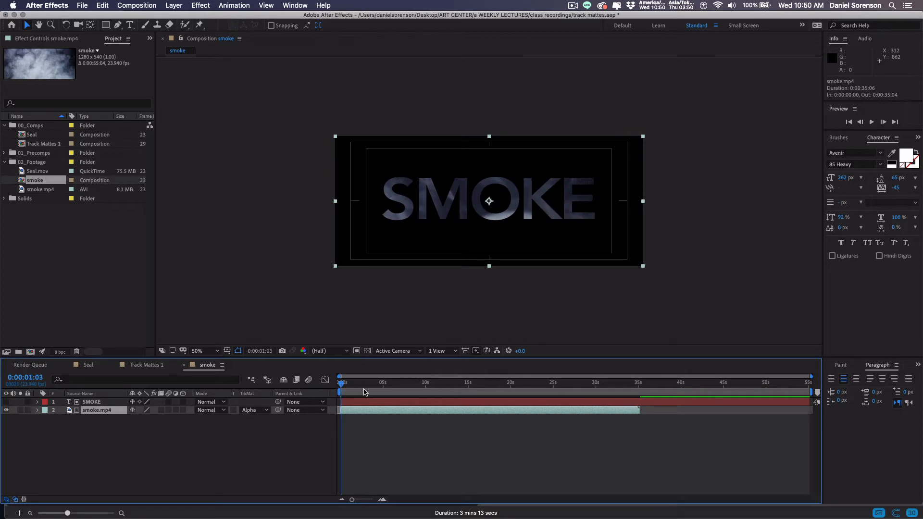
drag(364, 392, 608, 417)
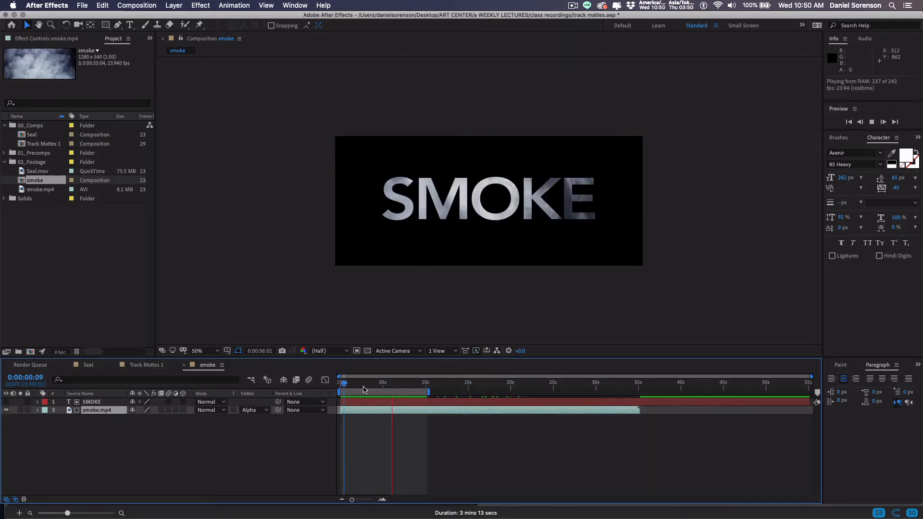
drag(354, 387, 139, 473)
Step: Keyframe the SMOKE layer's scale from 50% at 0:00:00:00 to 142% at 0:00:09:23 and preview the animation
click(92, 402)
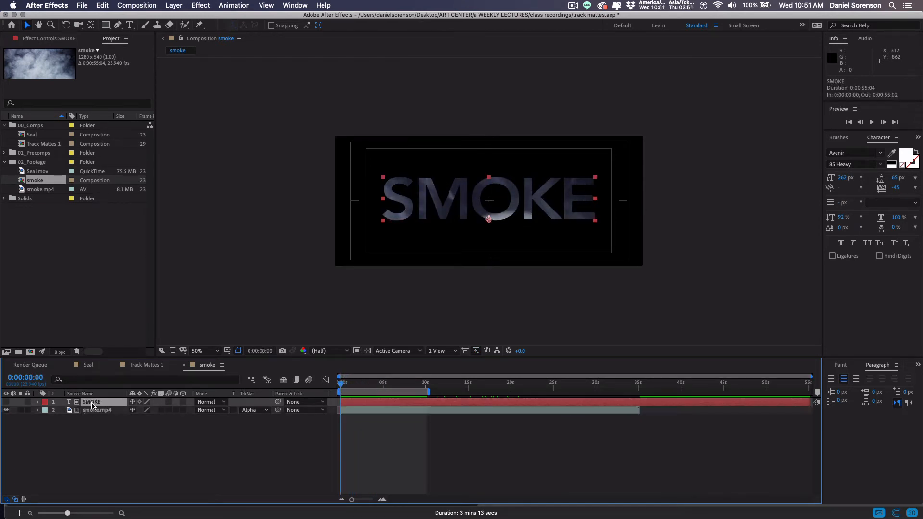
key(s)
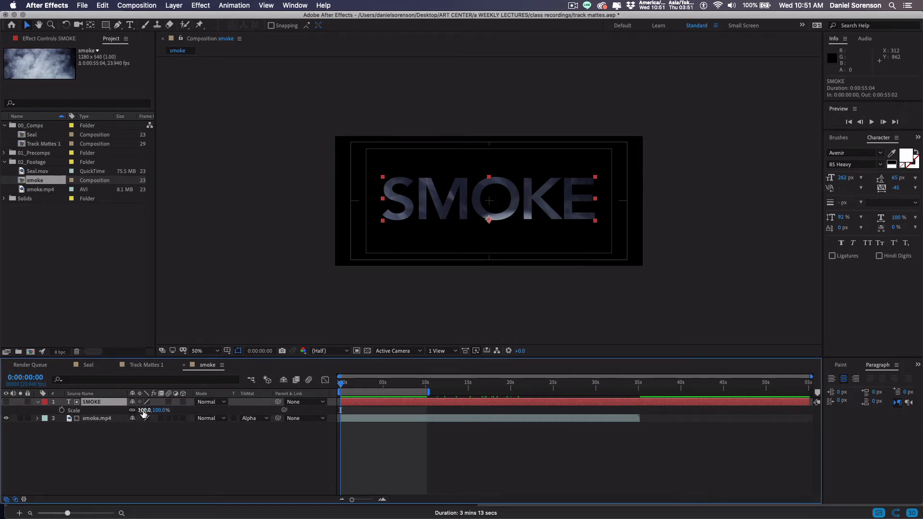
drag(139, 410, 118, 411)
click(61, 410)
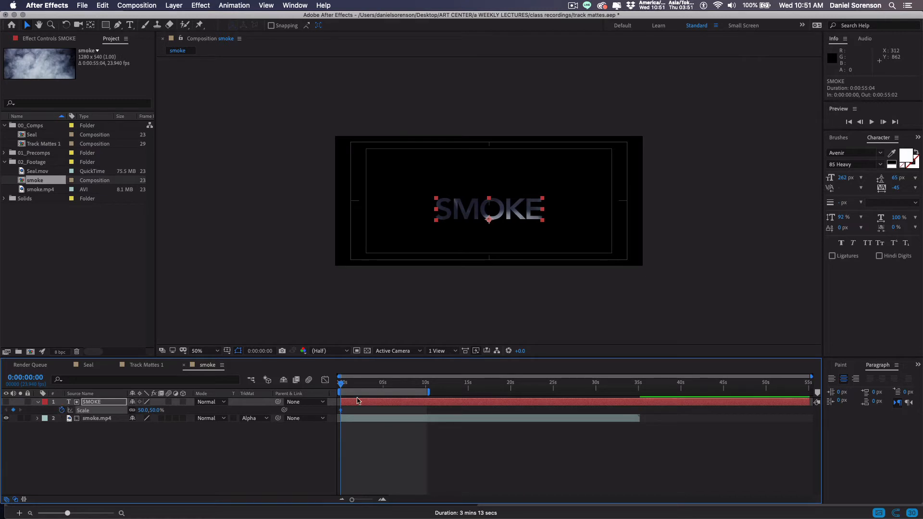
click(426, 386)
drag(143, 411, 223, 414)
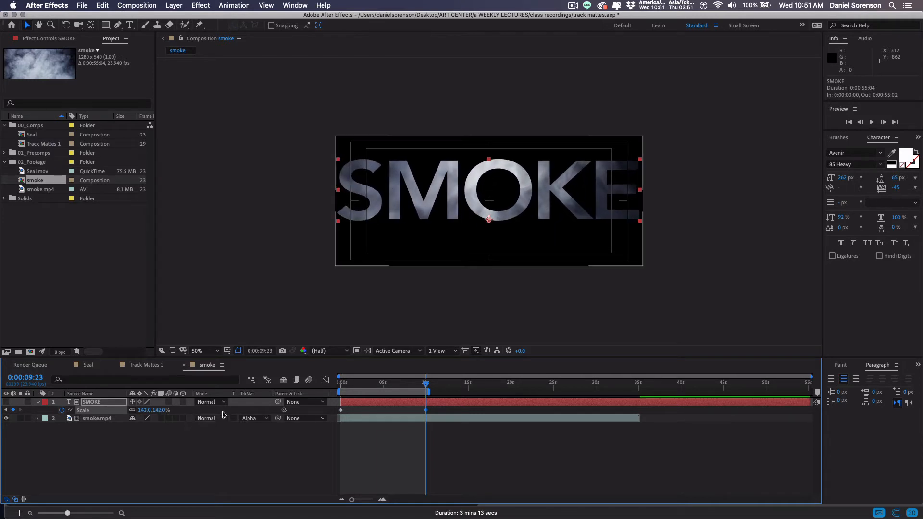
key(Home)
key(space)
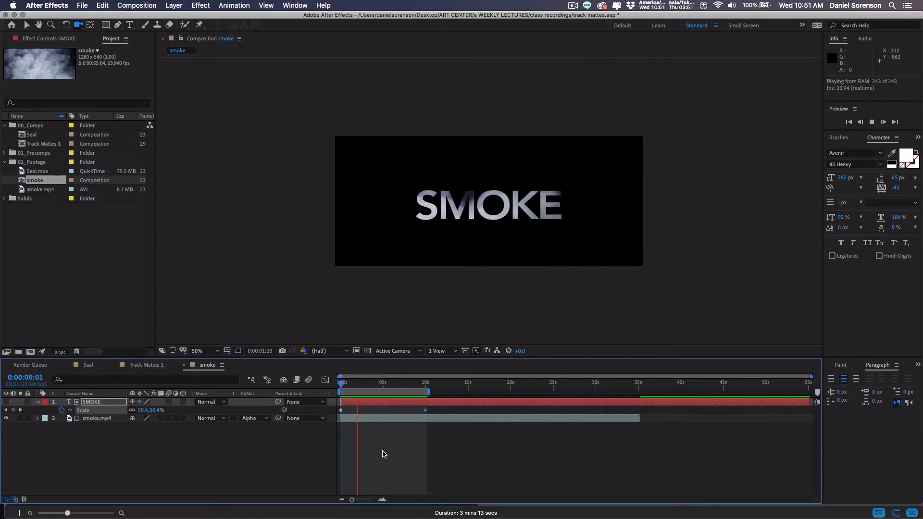
key(space)
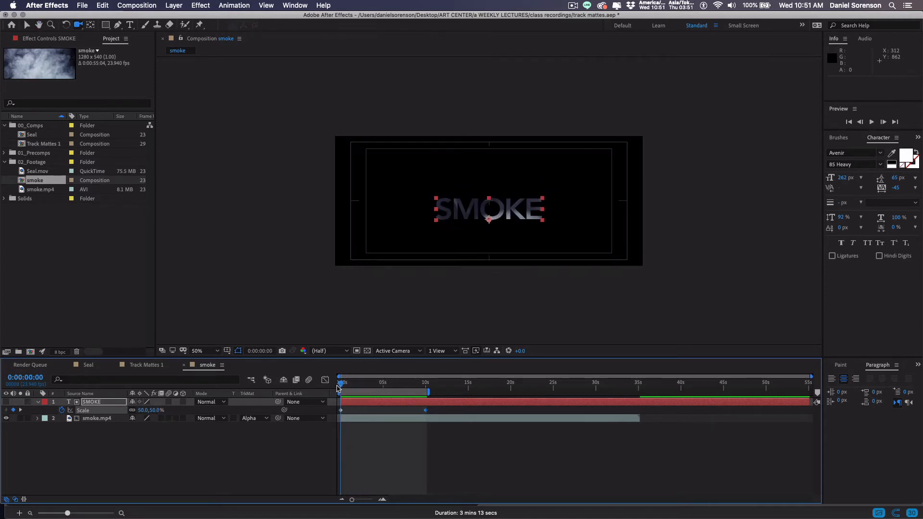
Step: Keyframe the SMOKE layer's opacity to rise from 5% at 0:00:00:00 to 100% at 0:00:00:22
key(t)
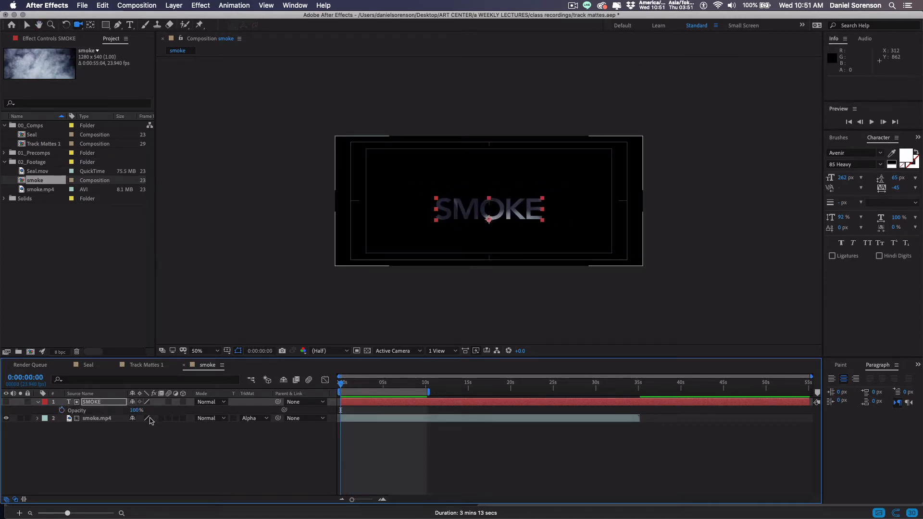
click(63, 410)
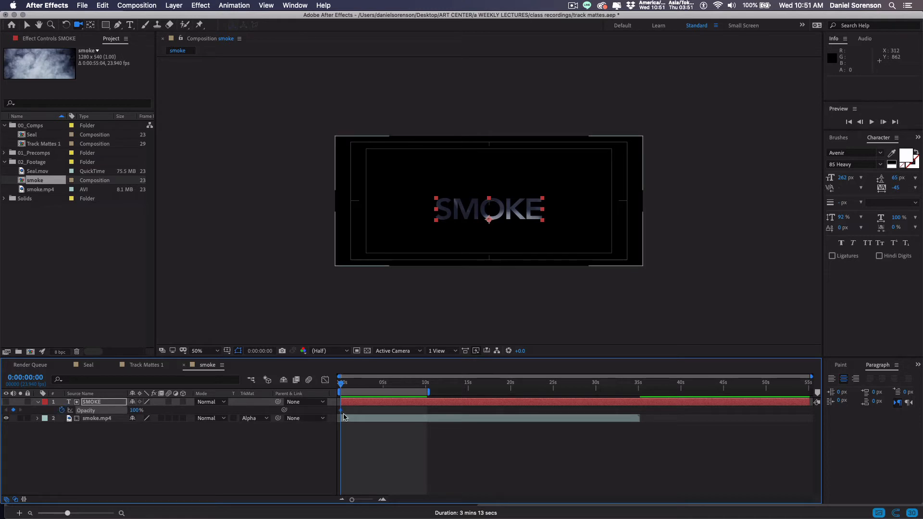
drag(342, 413, 348, 411)
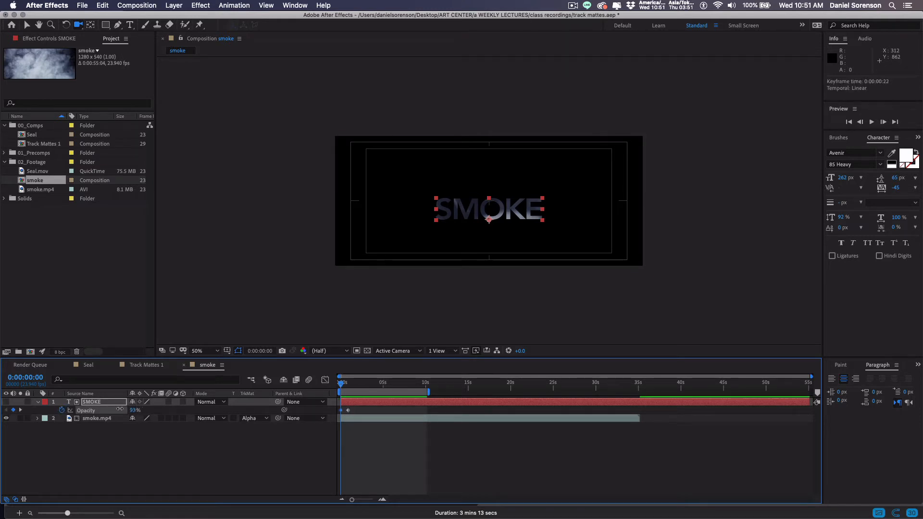
drag(136, 410, 2, 413)
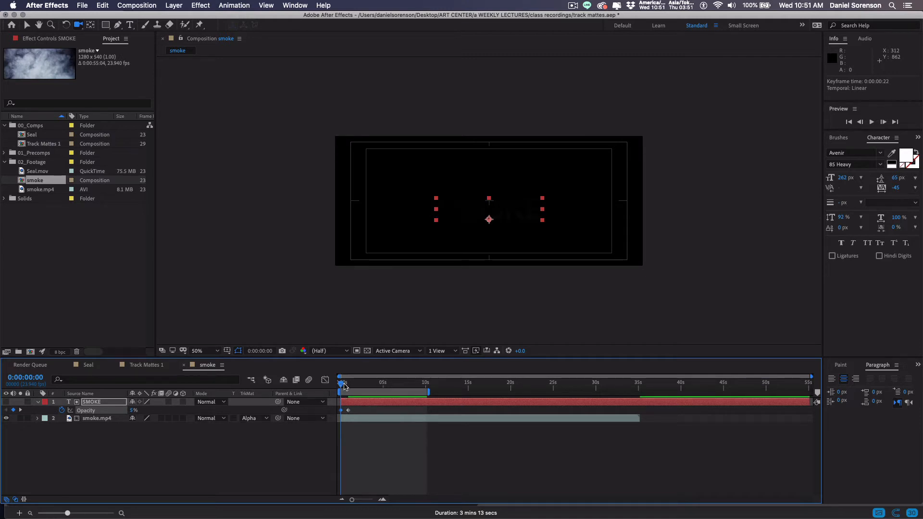
Step: Hold the SMOKE layer's opacity at 100% with a keyframe at 0:00:08:16, fade it down by 0:00:09:22, and preview
drag(342, 387, 417, 396)
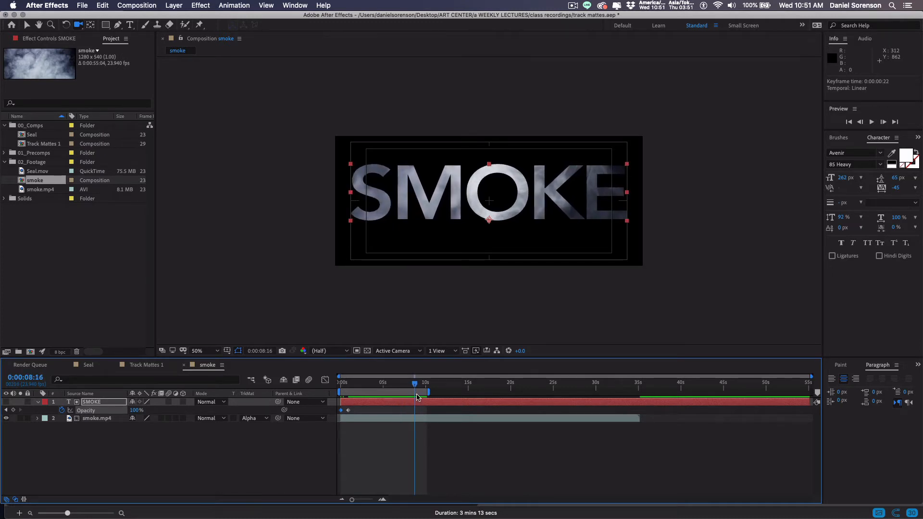
click(13, 410)
key(shift+s)
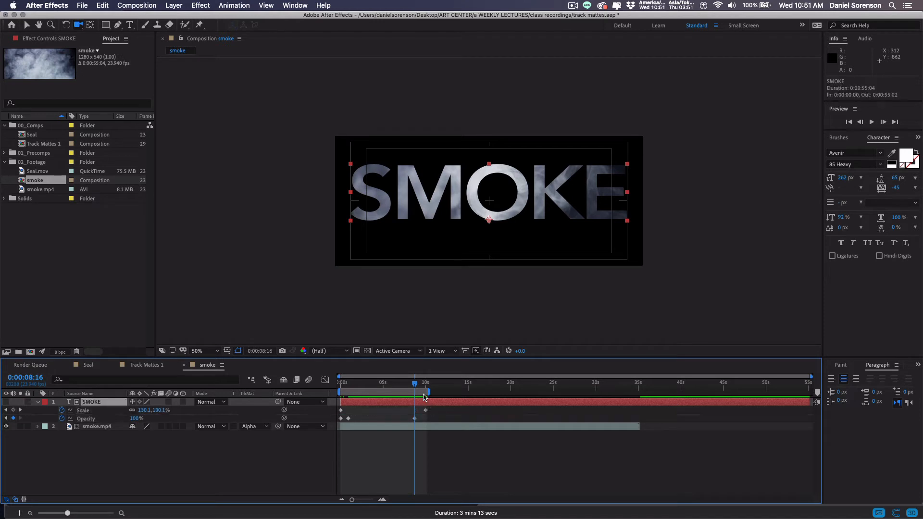
drag(414, 385, 425, 385)
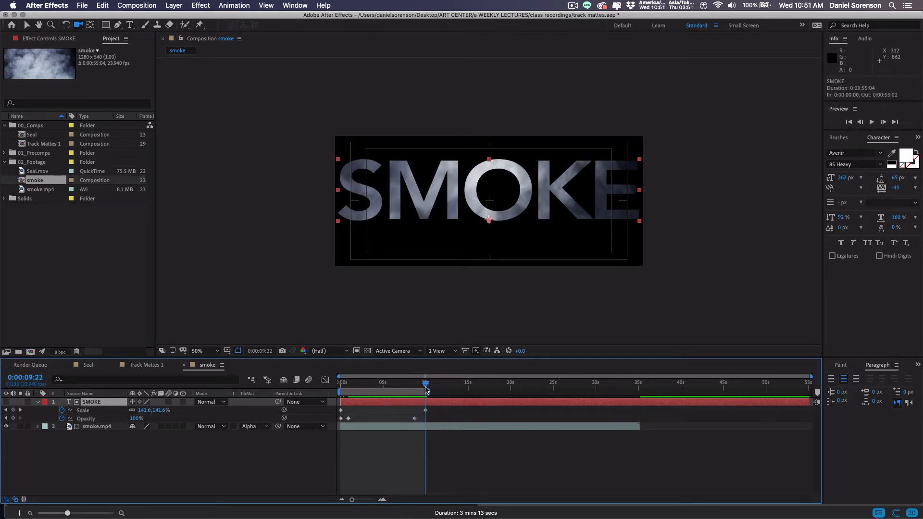
drag(136, 419, 82, 420)
drag(352, 385, 340, 385)
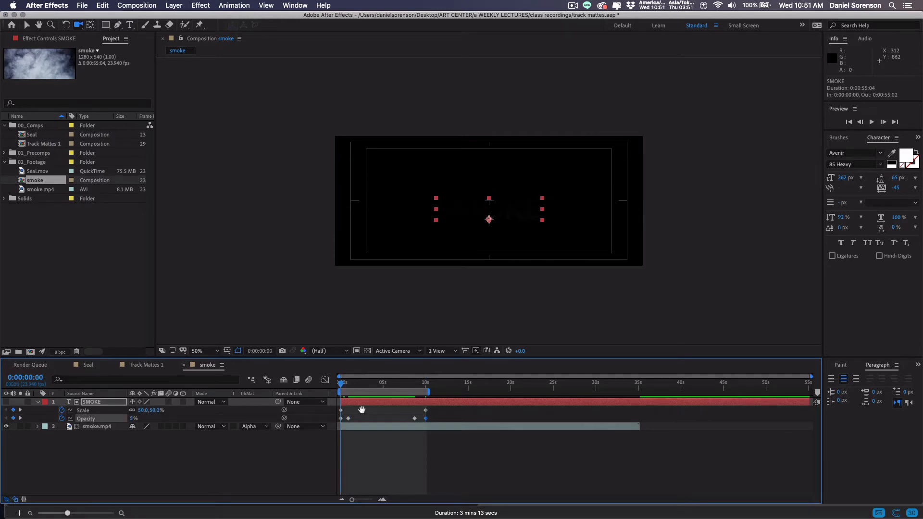
key(space)
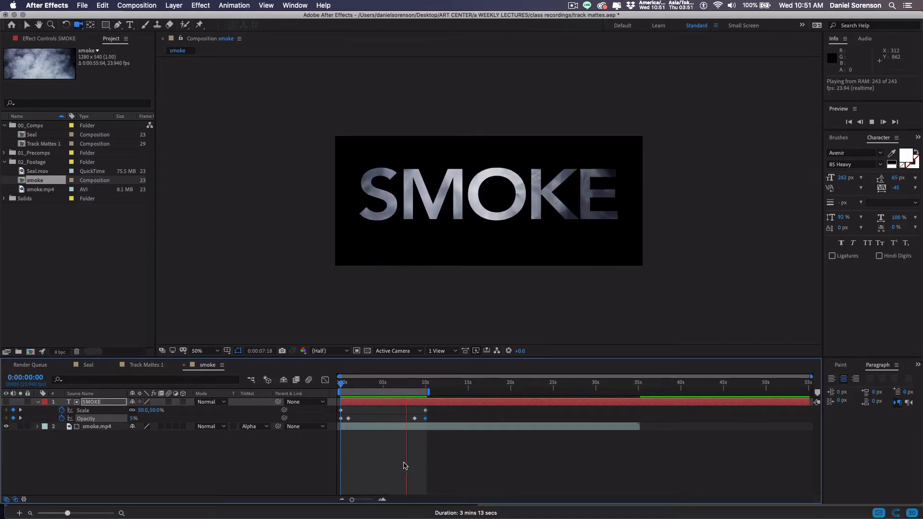
click(339, 386)
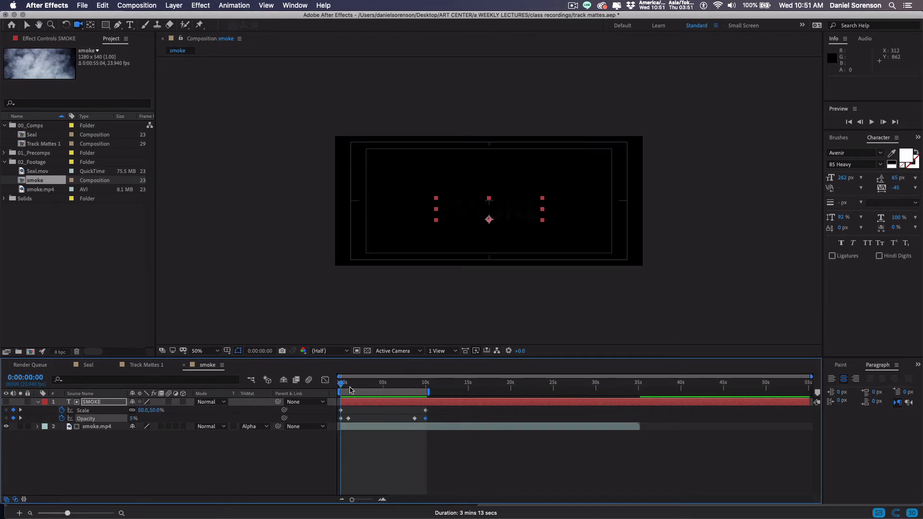
Step: Apply a Gaussian Blur to the SMOKE text layer with a Blurriness of 19
drag(350, 387, 371, 386)
click(357, 404)
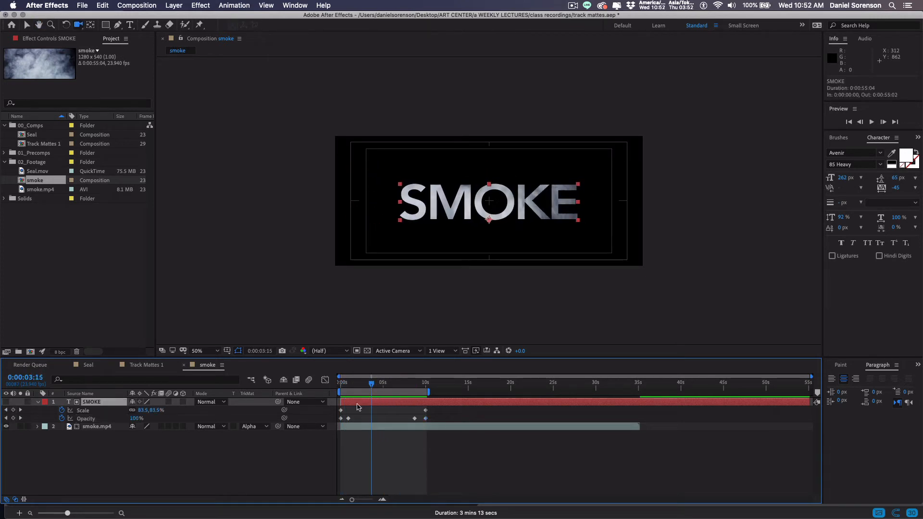
click(201, 5)
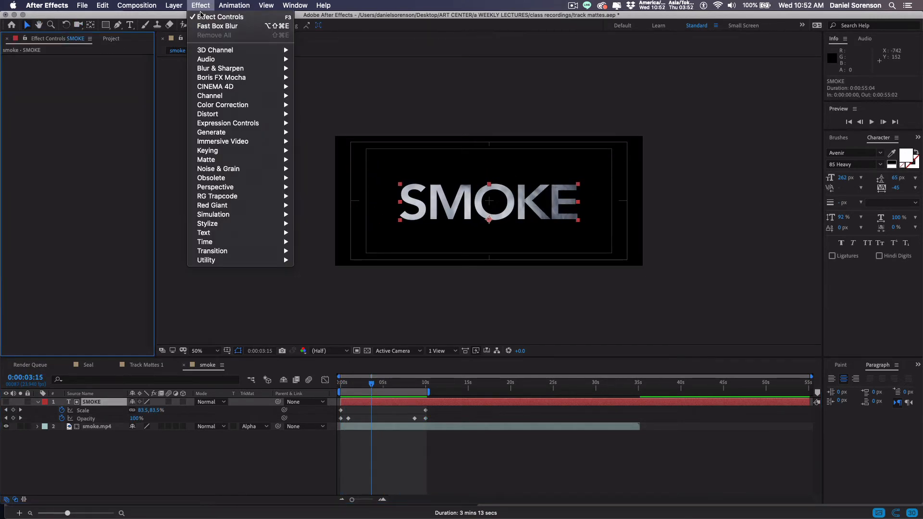
mouse_move(270, 68)
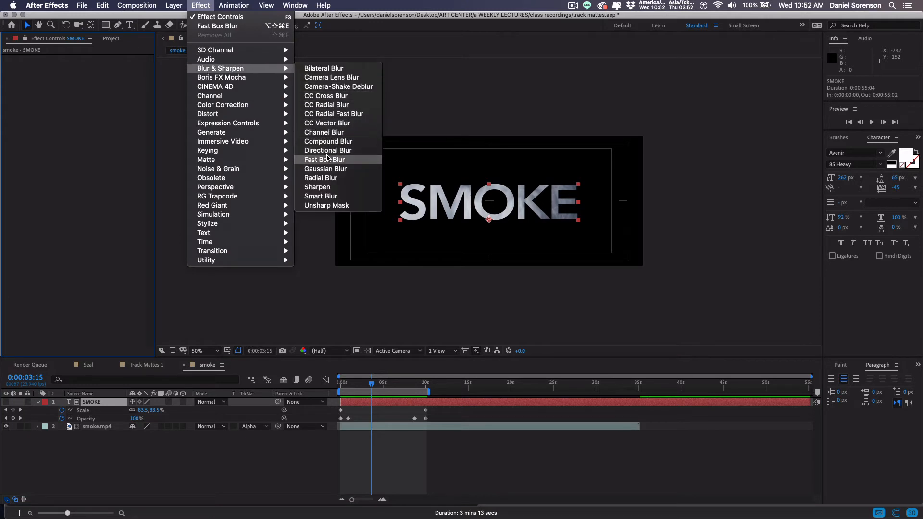
click(327, 169)
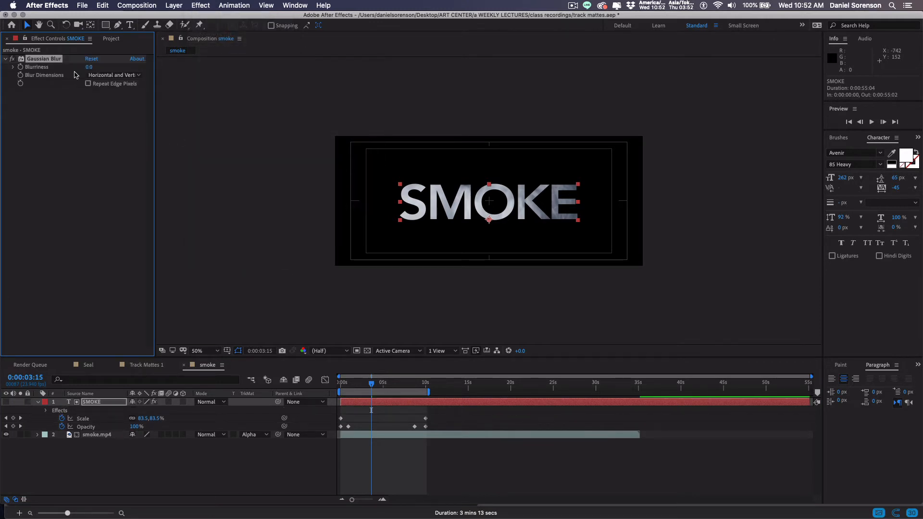
drag(87, 69, 175, 64)
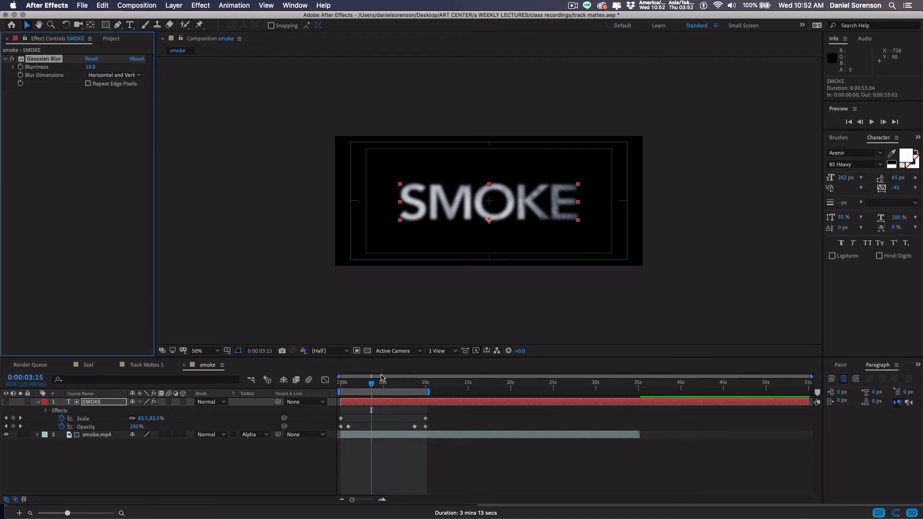
Step: Add a Tracking animator to the SMOKE text and keyframe its Tracking Amount at -13 at 0:00:00:00
drag(373, 383, 338, 385)
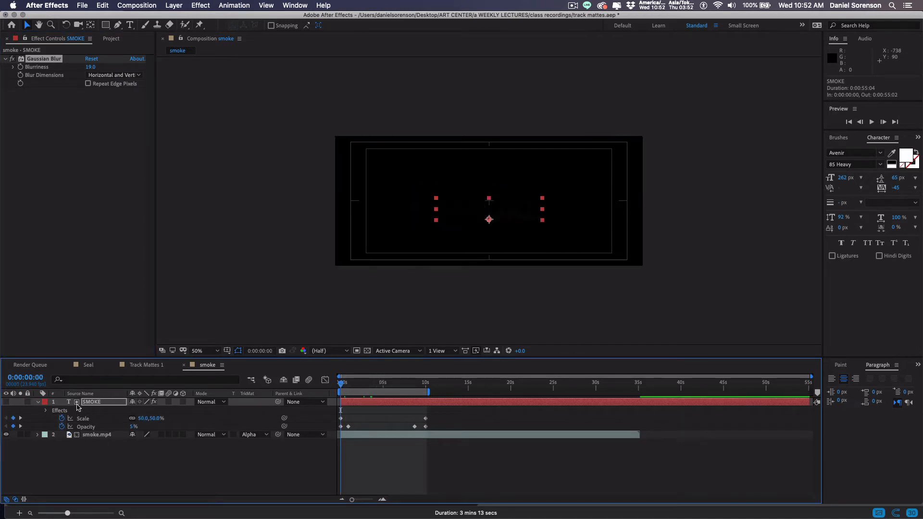
click(38, 403)
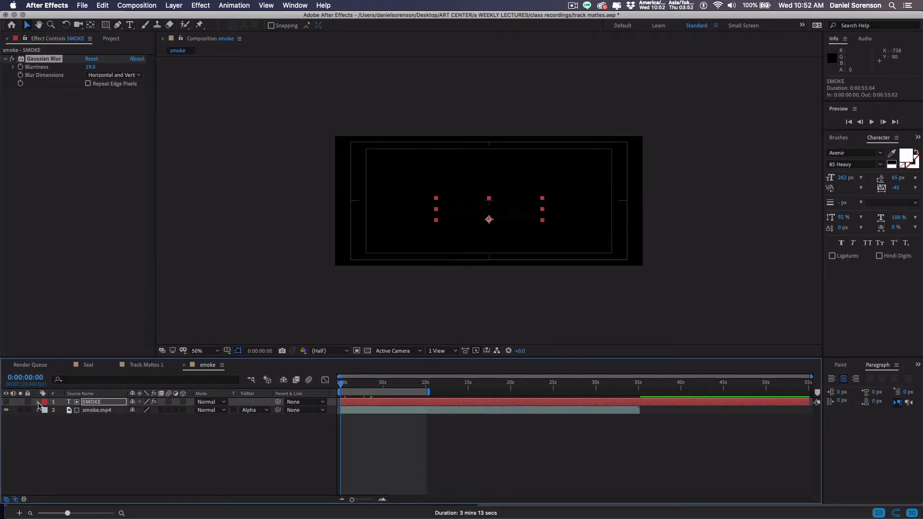
click(38, 403)
click(187, 410)
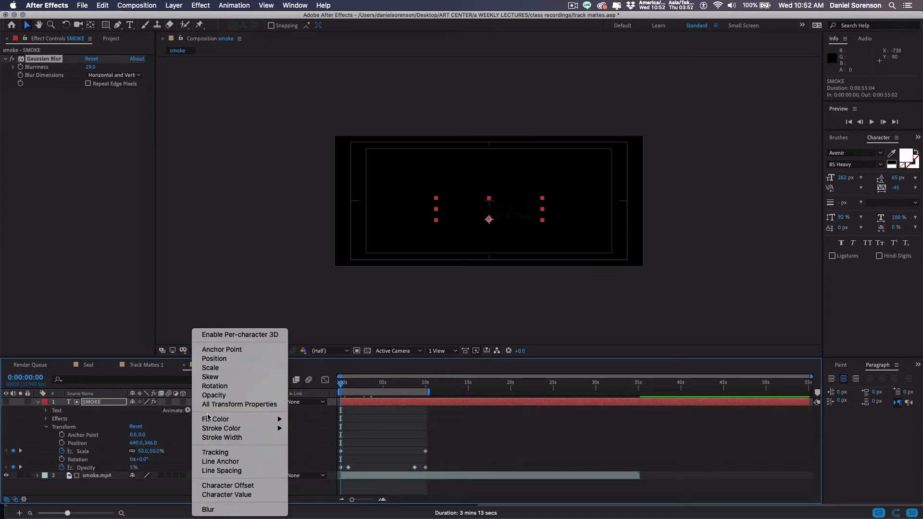
click(215, 453)
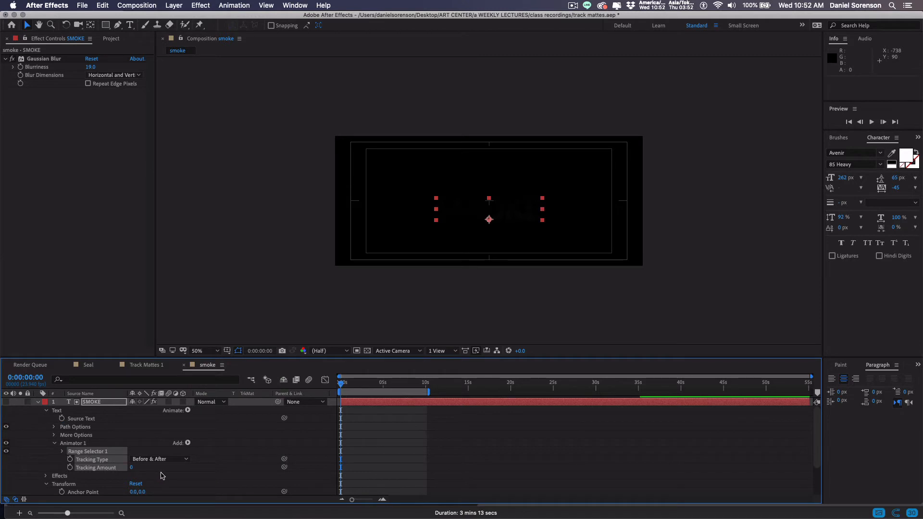
drag(130, 468, 126, 468)
click(70, 467)
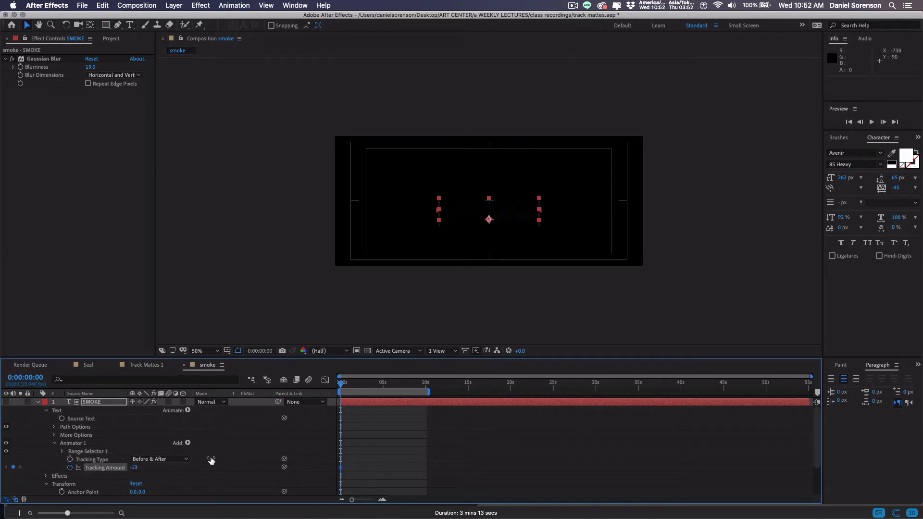
Step: Keyframe the SMOKE text's Tracking Amount at 64 at 0:00:09:22, and hide the title/action safe guides back near the composition's start
drag(342, 387, 361, 385)
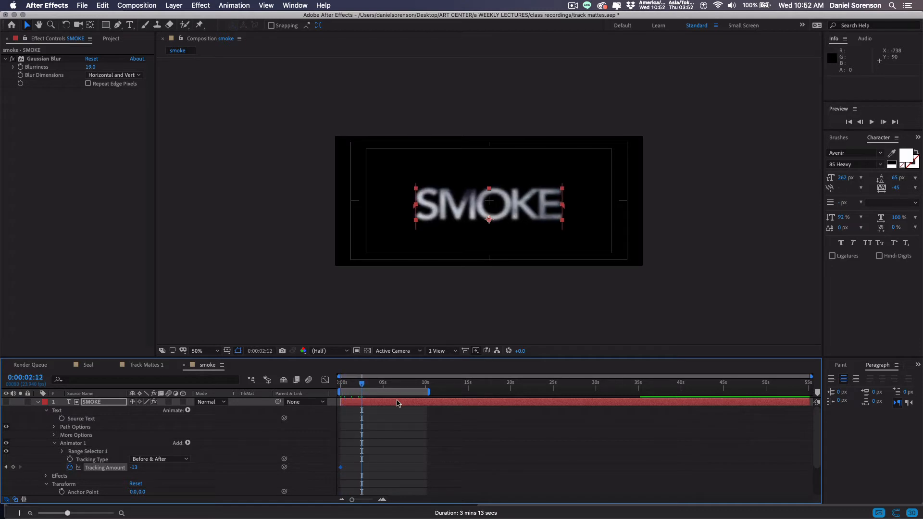
key(u)
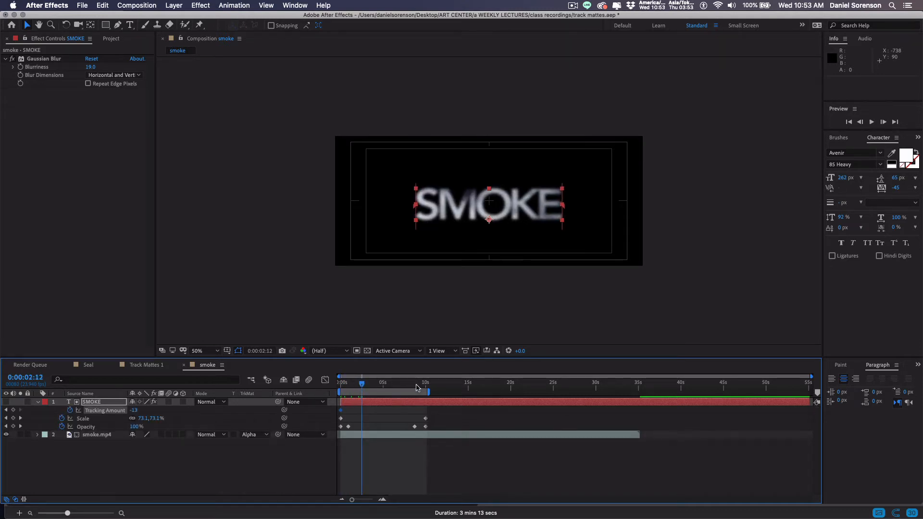
drag(134, 410, 177, 416)
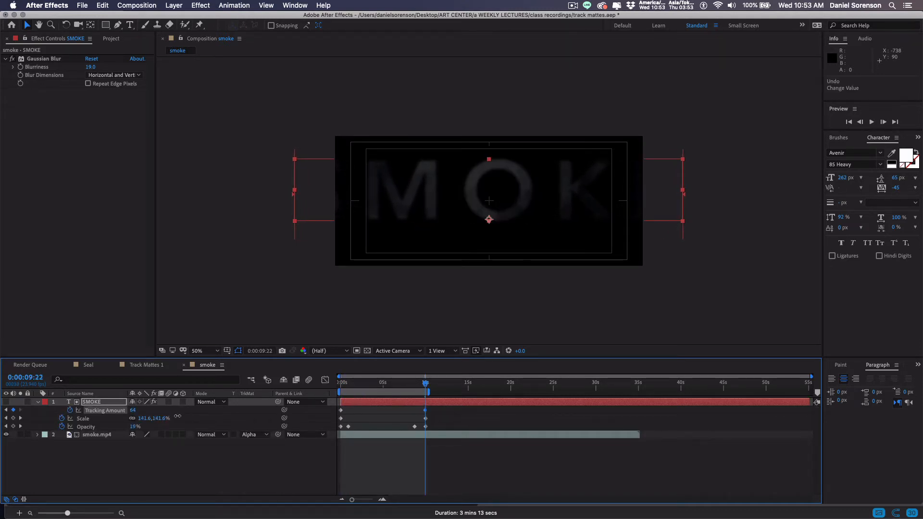
click(341, 383)
click(371, 474)
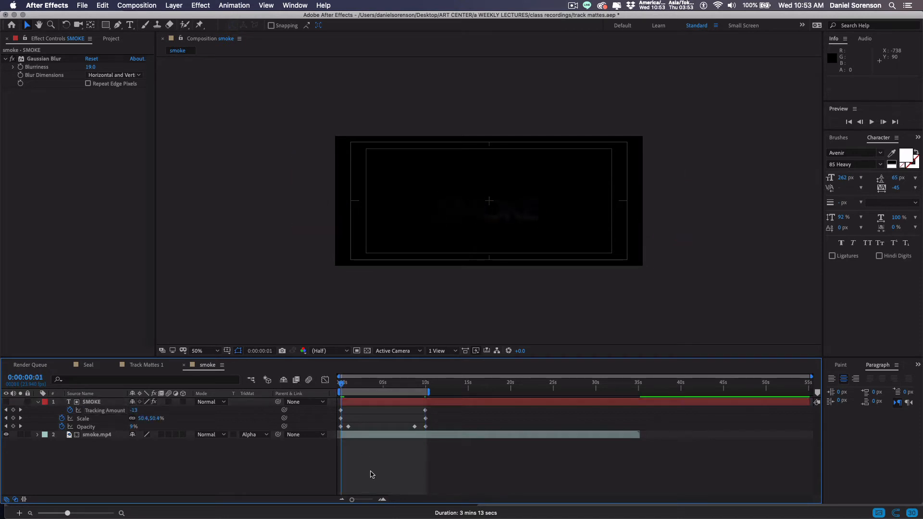
key(apostrophe)
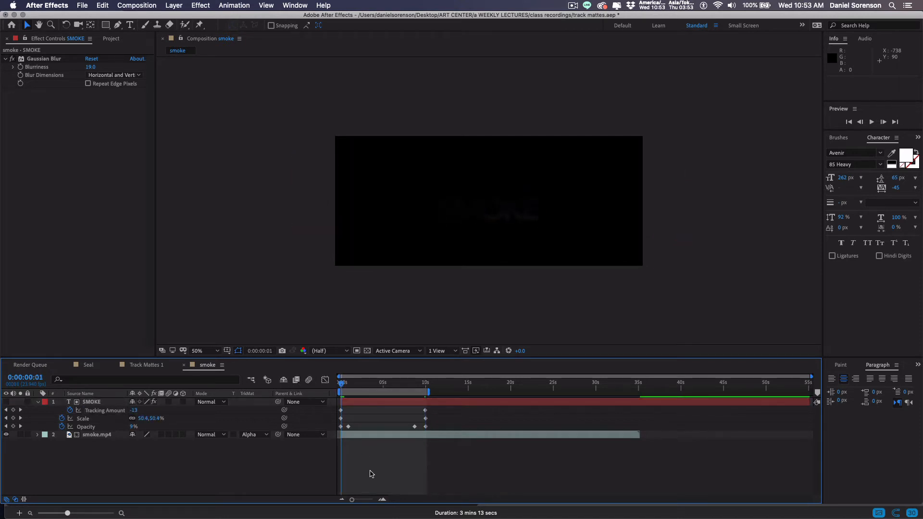
Step: Preview the finished SMOKE title animation with its smoke fill, then stop playback
key(space)
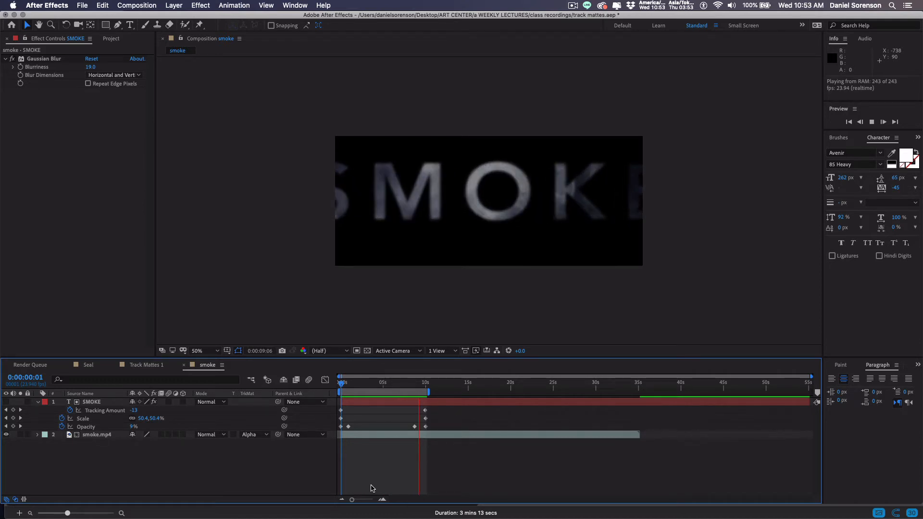
key(space)
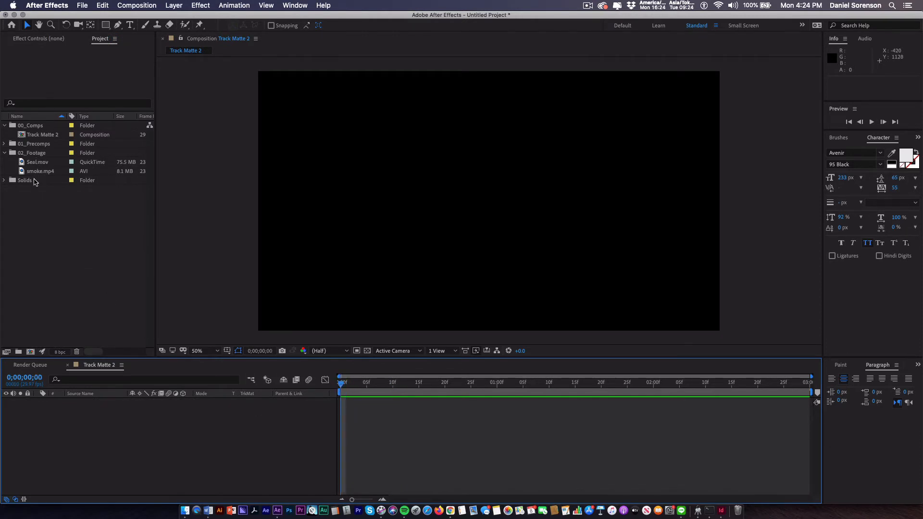
Step: Create a composition from the Seal.mov footage in 02_Footage and move the playhead to 13:59:23:16
click(5, 153)
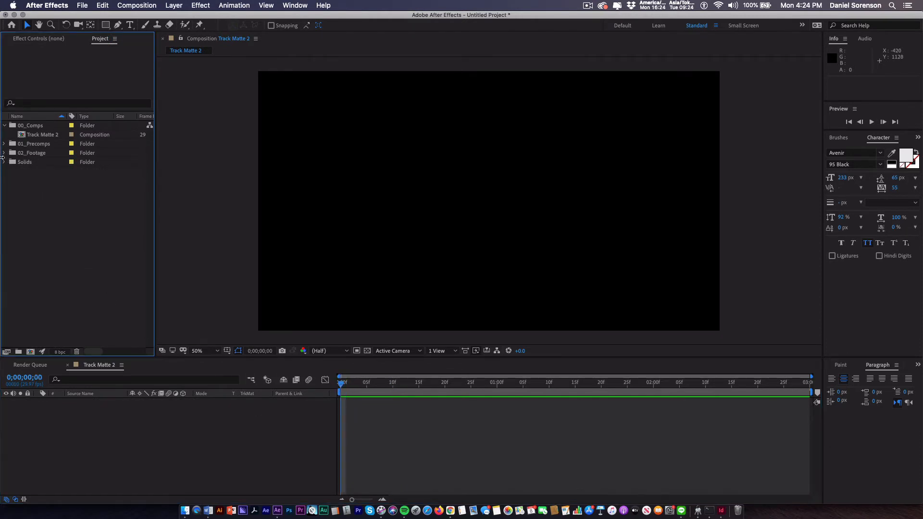
click(4, 154)
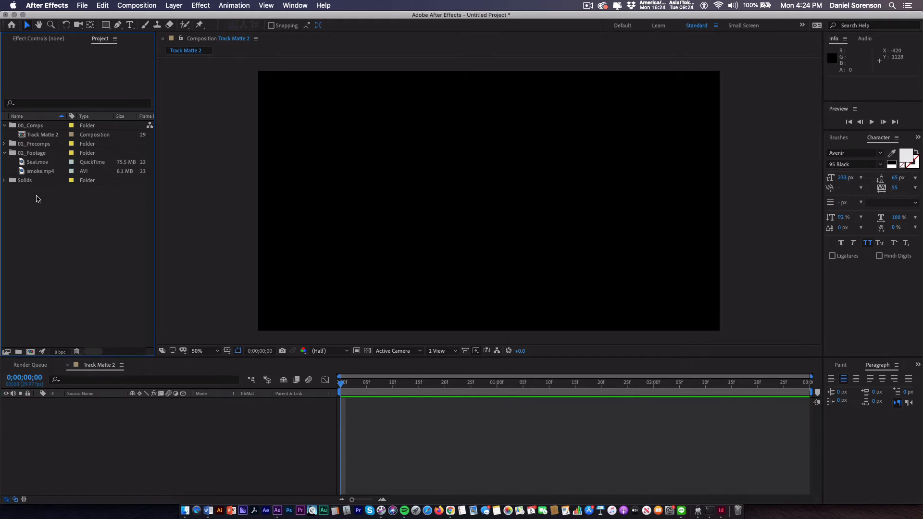
drag(22, 163, 31, 352)
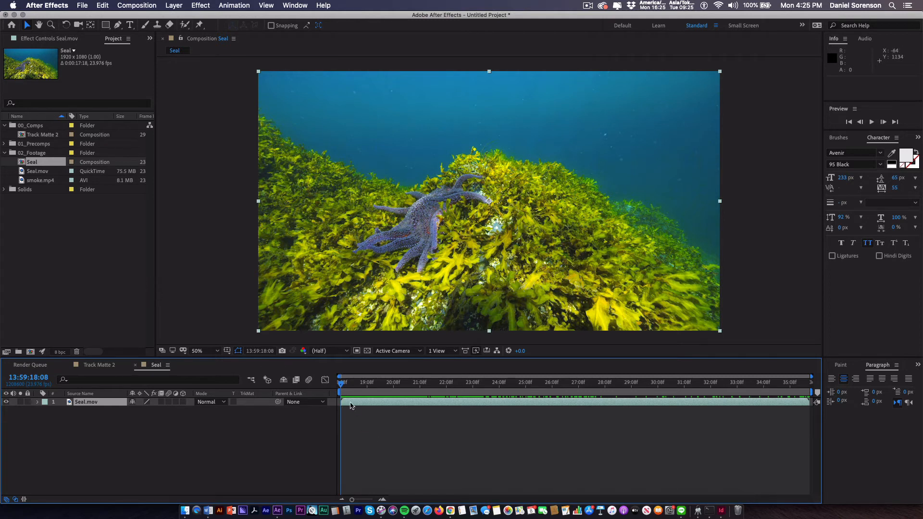
drag(340, 387, 481, 393)
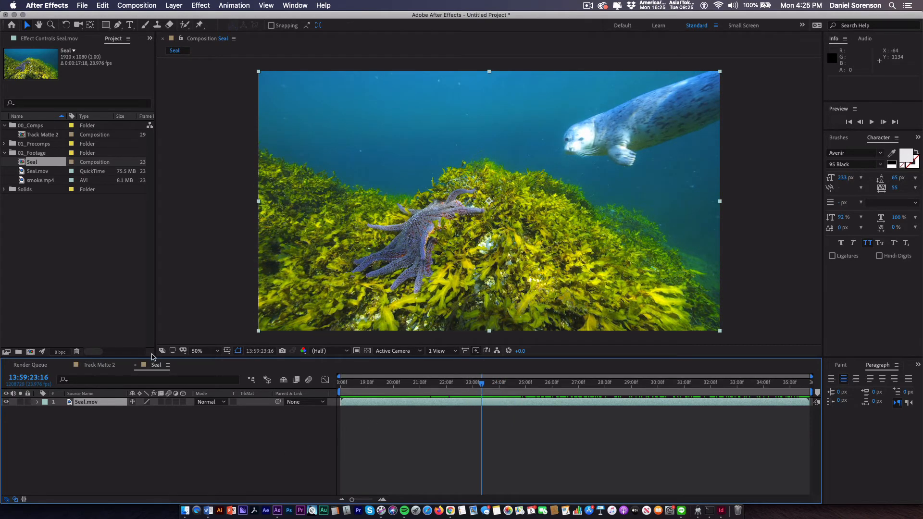
Step: Add a text layer reading HELLO over the open water above the reef
click(130, 24)
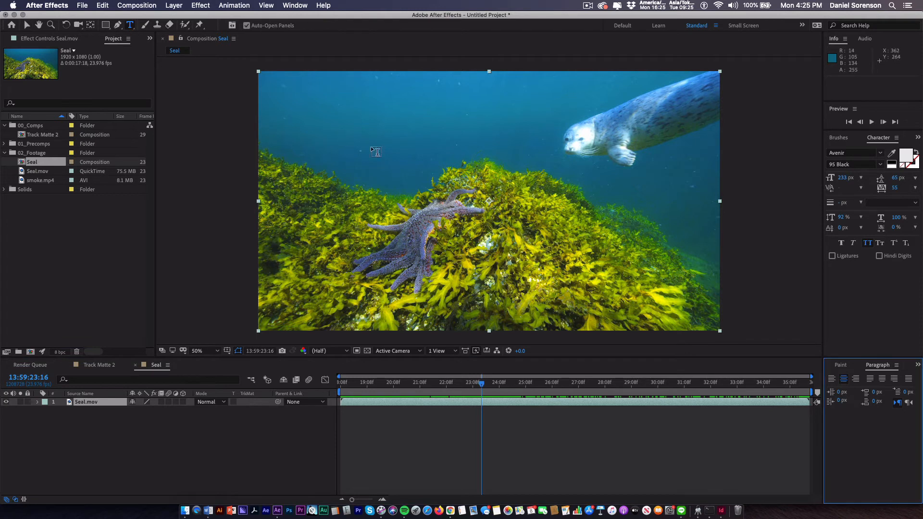
click(407, 155)
text(KHE)
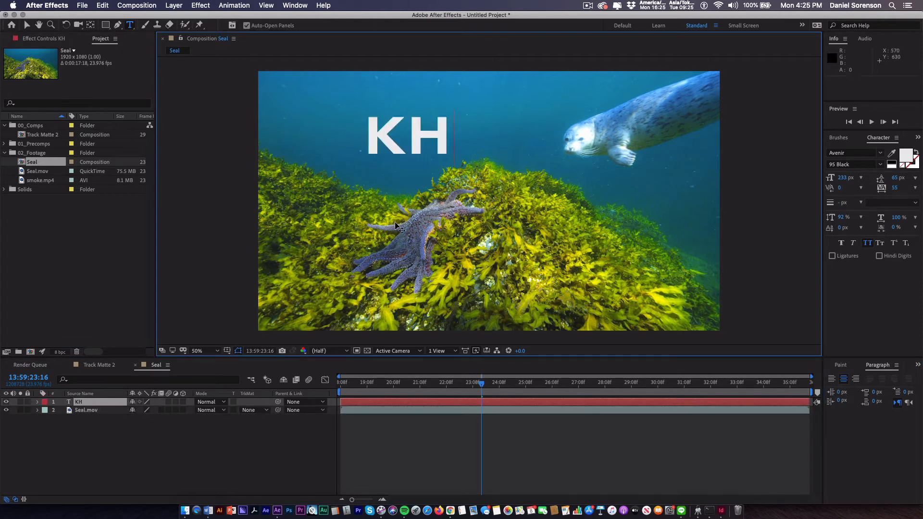
key(BackSpace)
key(BackSpace)
key(BackSpace)
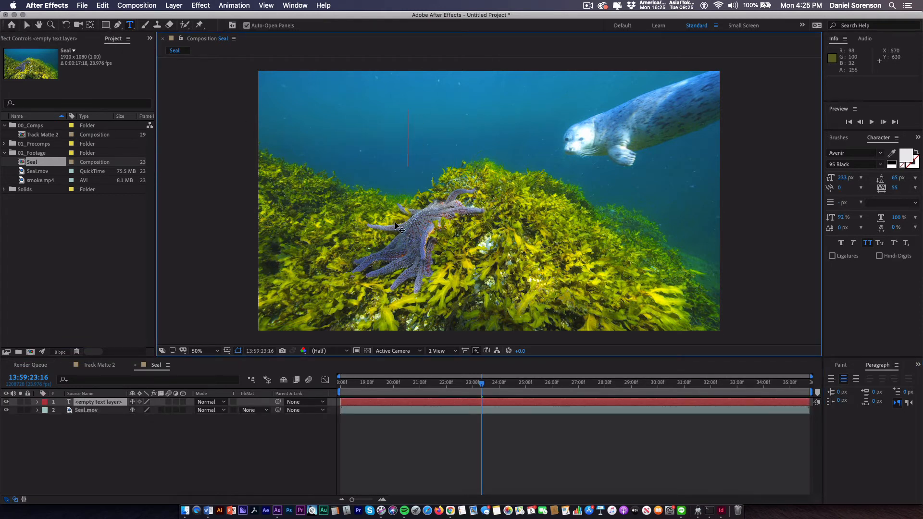
text(HELLO)
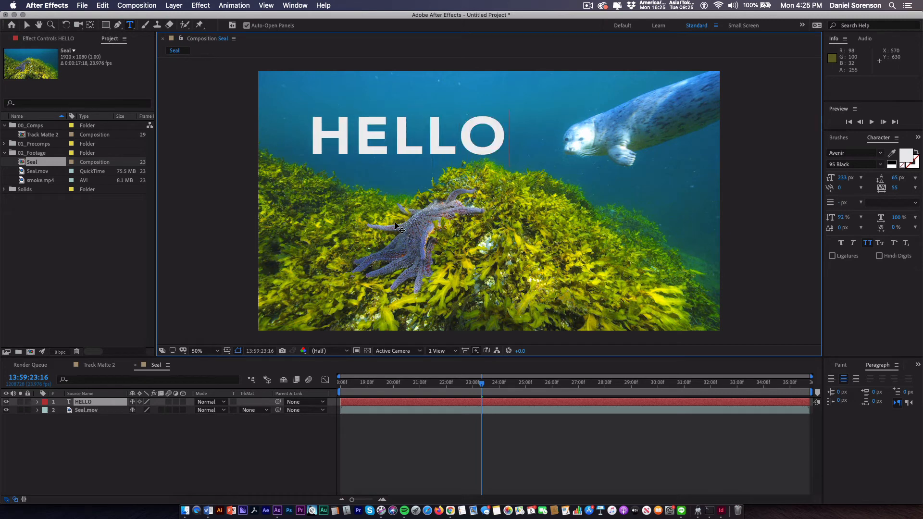
Step: Tighten the HELLO text's tracking to -45 and keep its paragraph centre-aligned
double_click(358, 138)
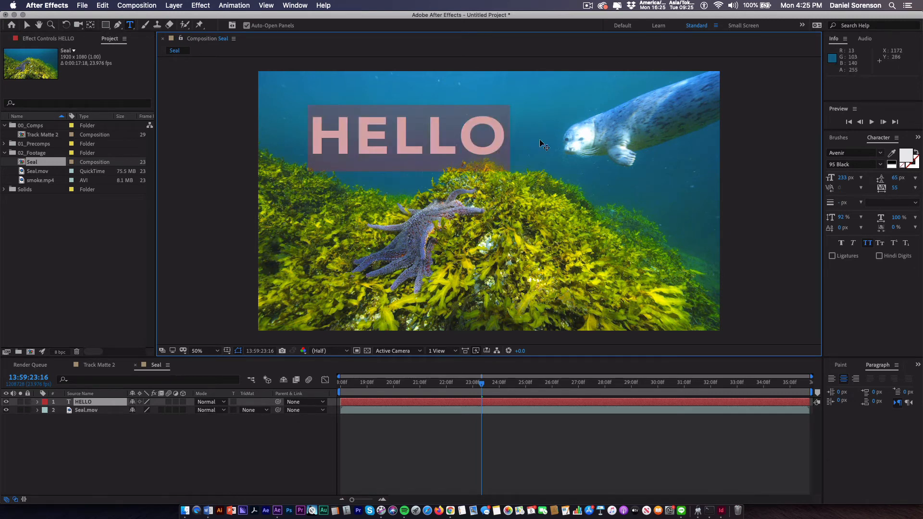
key(alt+Left)
key(alt+Left)
key(alt+Left)
key(alt+Left)
key(alt+Left)
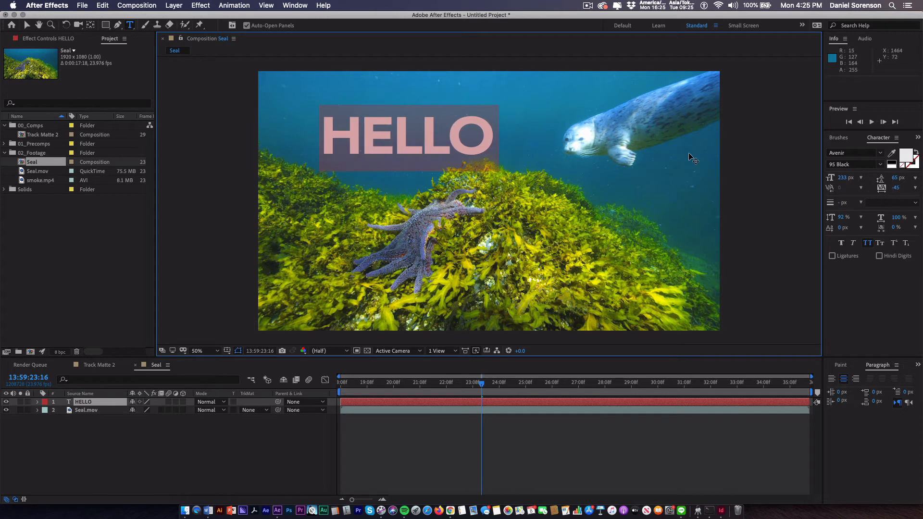
click(845, 379)
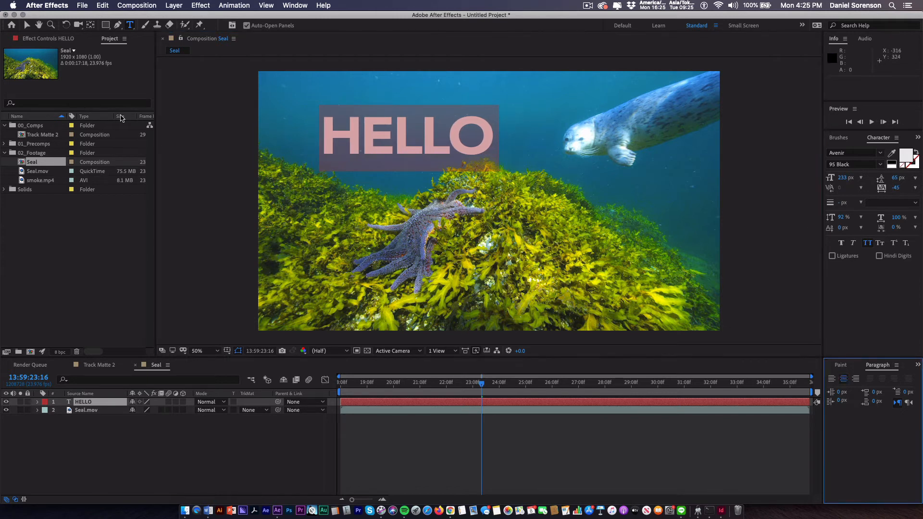
Step: Move the HELLO text to about 966, 346, just above the reef's peak, and go to 13:59:23:00
click(27, 25)
drag(391, 153, 475, 152)
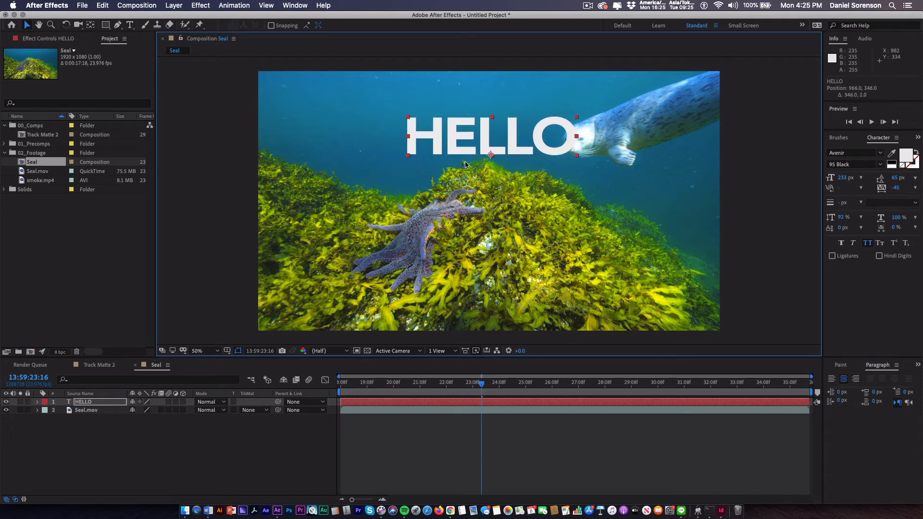
click(464, 384)
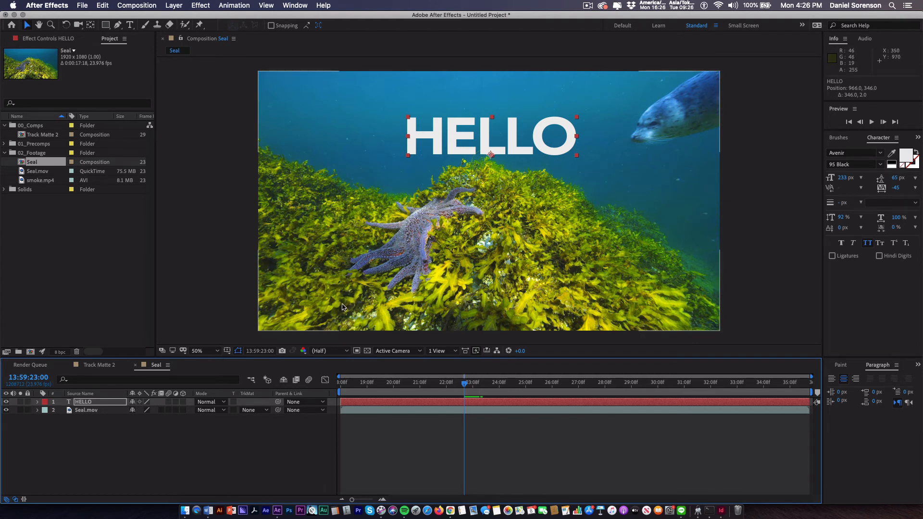
Step: Set the Seal composition's start timecode to 0:00:00:00 and return the playhead to the beginning
key(super+k)
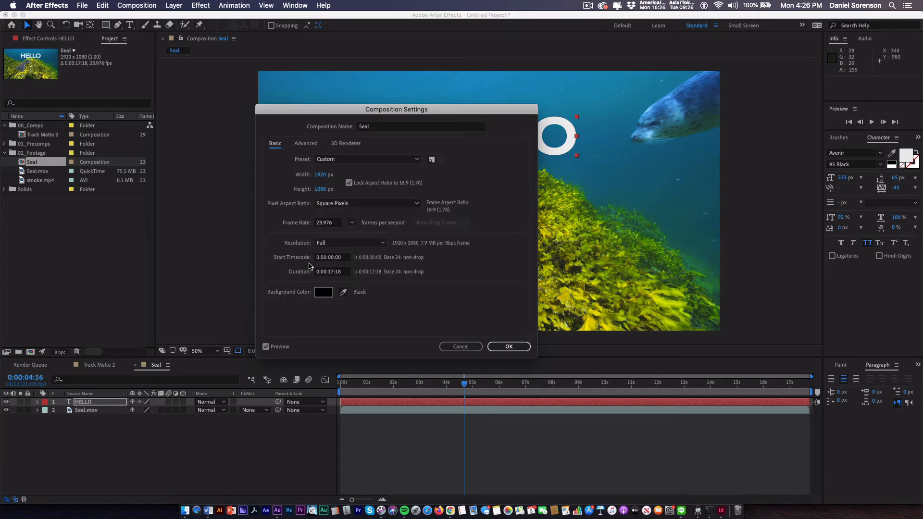
click(509, 346)
drag(461, 386, 327, 386)
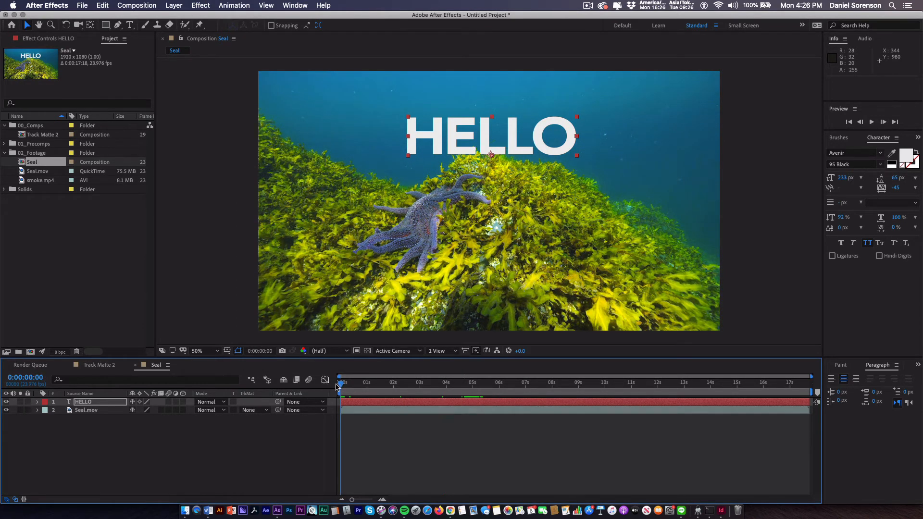
Step: Set a Position keyframe on the HELLO layer at 0:00:04:22
click(352, 410)
drag(342, 386, 471, 390)
click(78, 402)
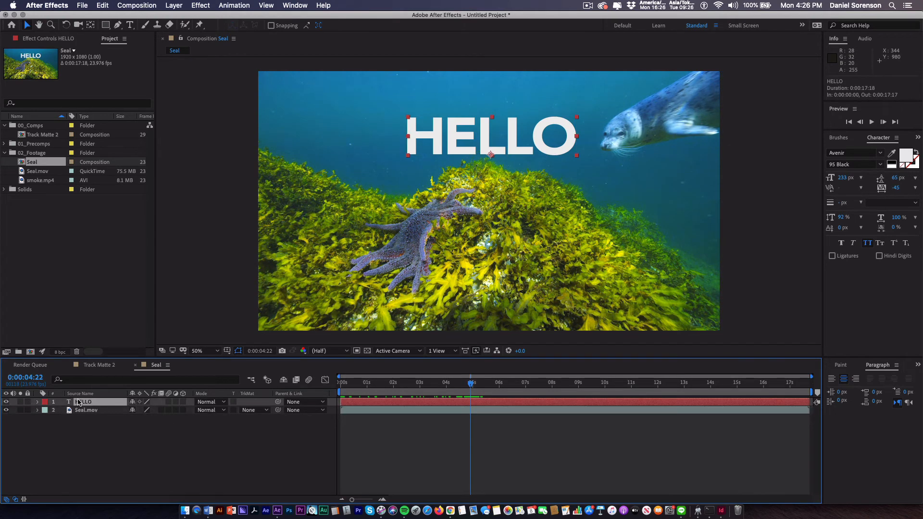
key(p)
click(61, 411)
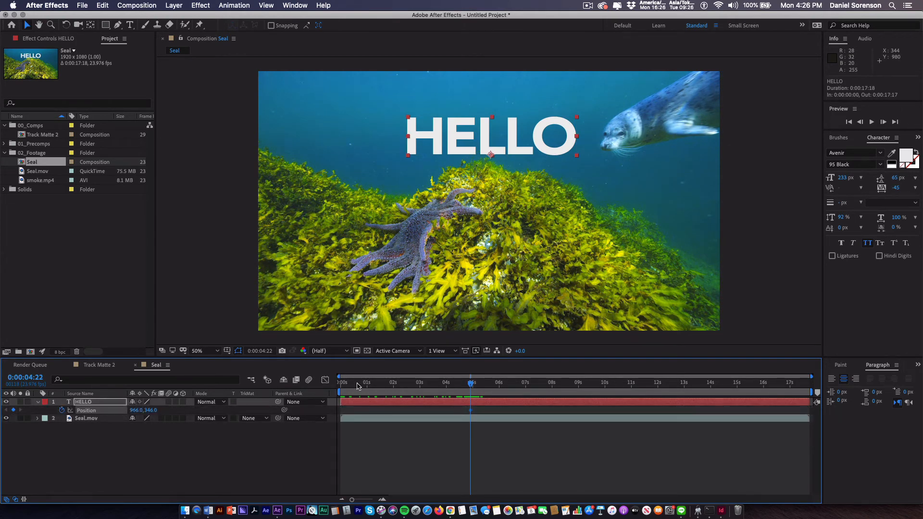
Step: Keyframe HELLO's Position at 966, 703 at 0:00:04:00 so it rises from the reef, and preview the motion
drag(471, 387, 419, 388)
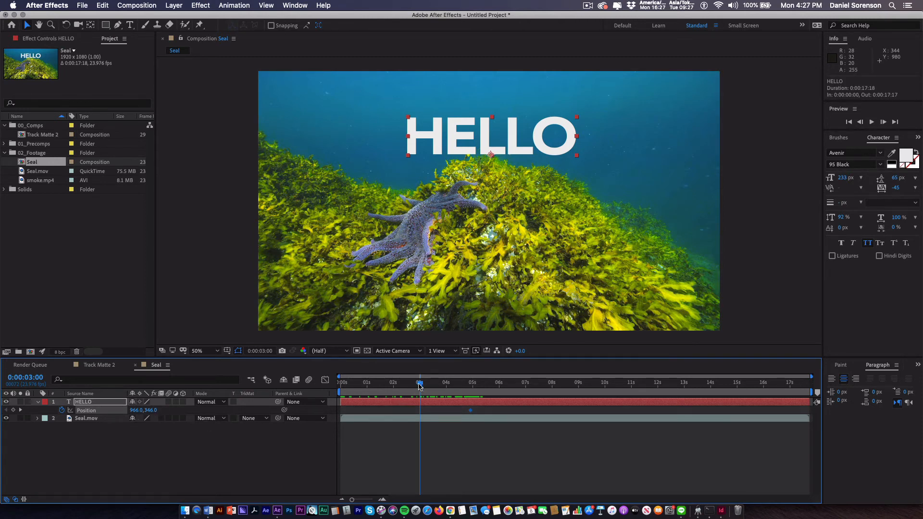
drag(419, 386, 446, 385)
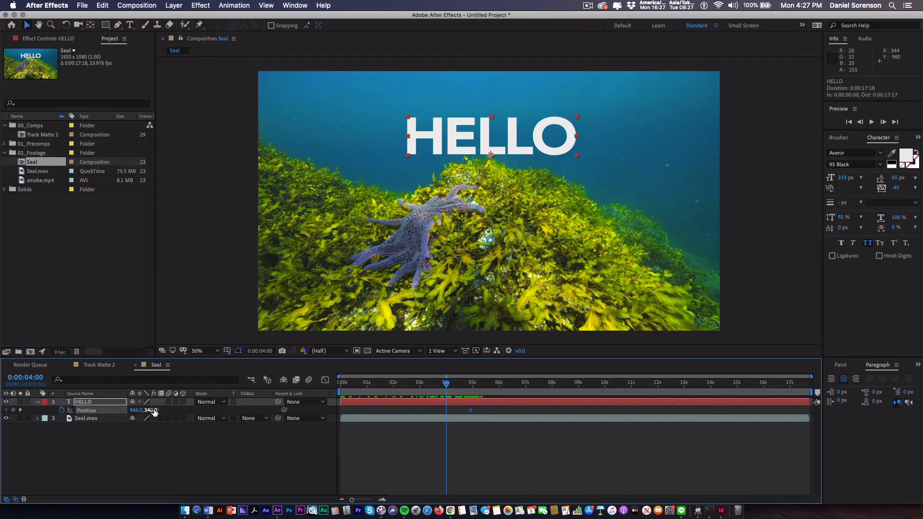
drag(153, 411, 411, 408)
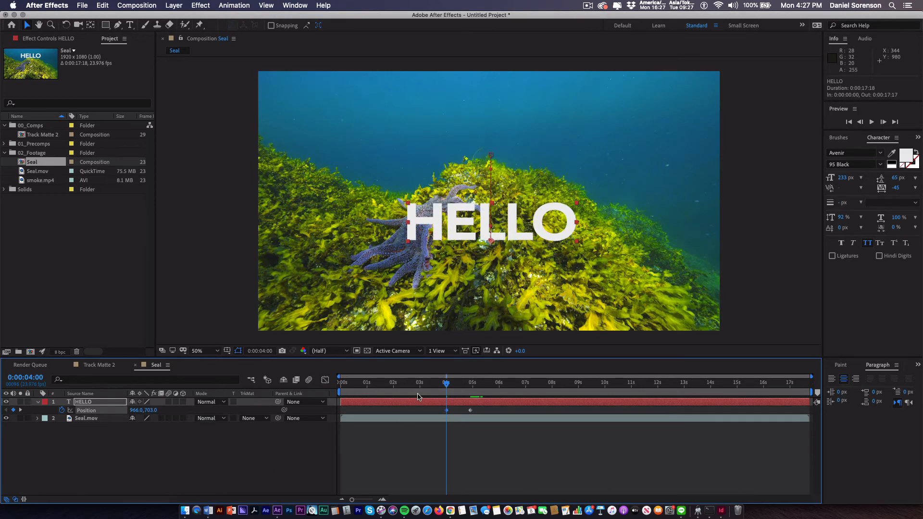
key(space)
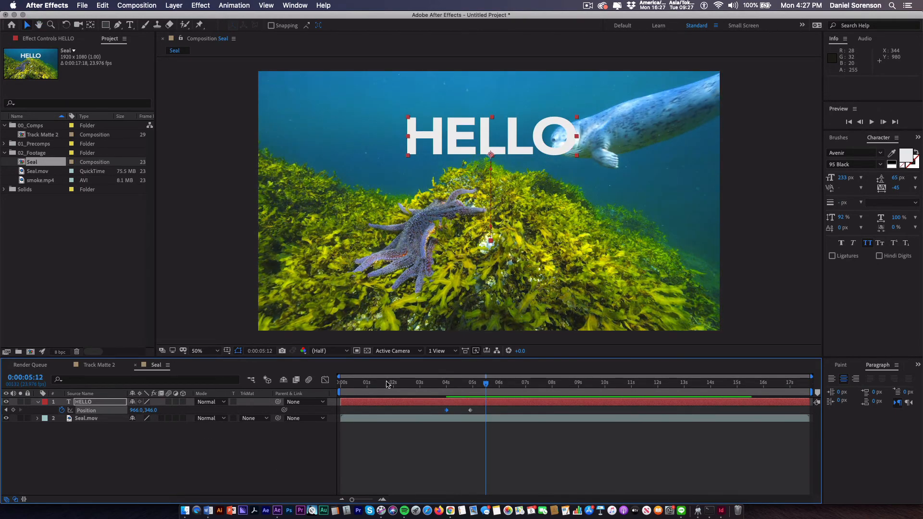
Step: Shift HELLO's first Position keyframe to 0:00:04:06 and scrub through the faster rise
drag(387, 383, 456, 396)
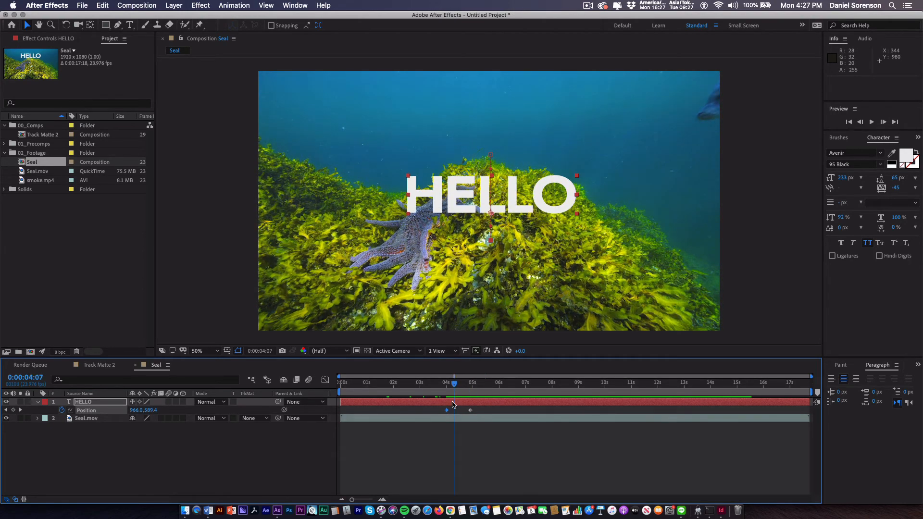
click(453, 410)
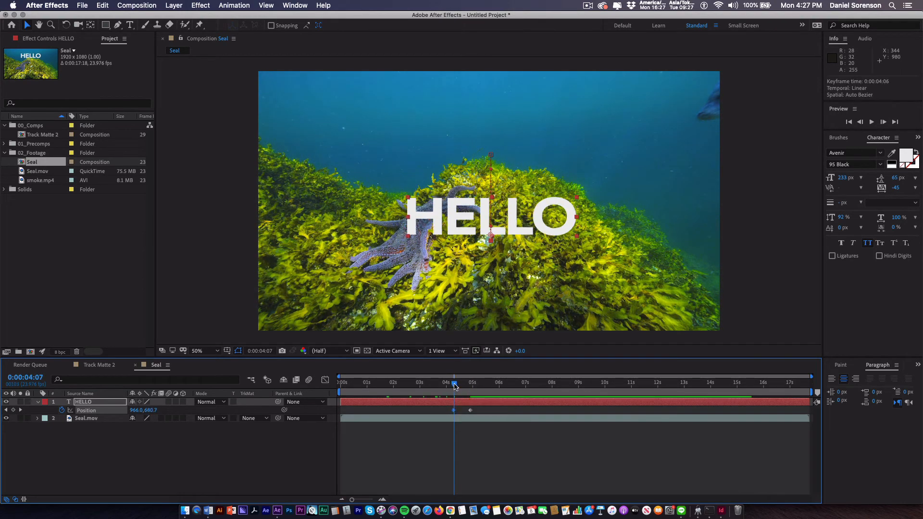
click(470, 385)
key(Page_Down)
click(469, 385)
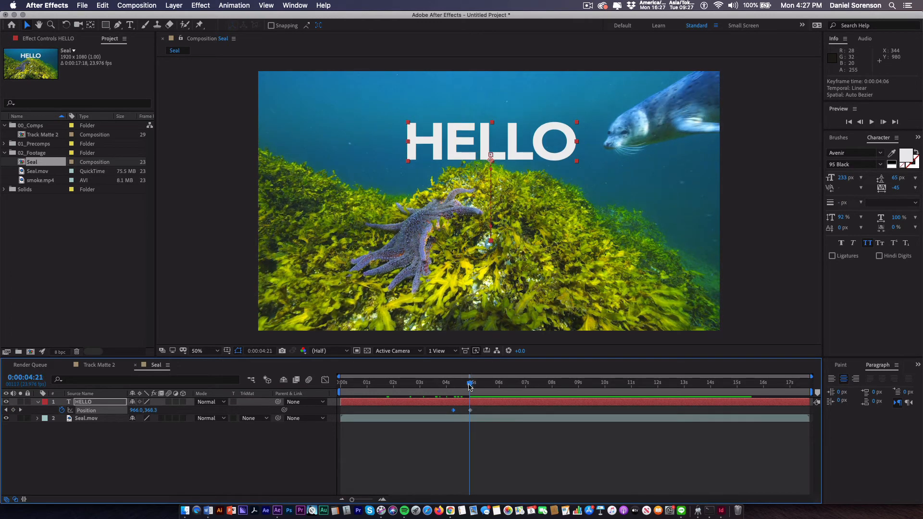
Step: Apply Easy Ease In to HELLO's Position keyframe at 0:00:04:22 and preview the animation
right_click(471, 412)
mouse_move(504, 496)
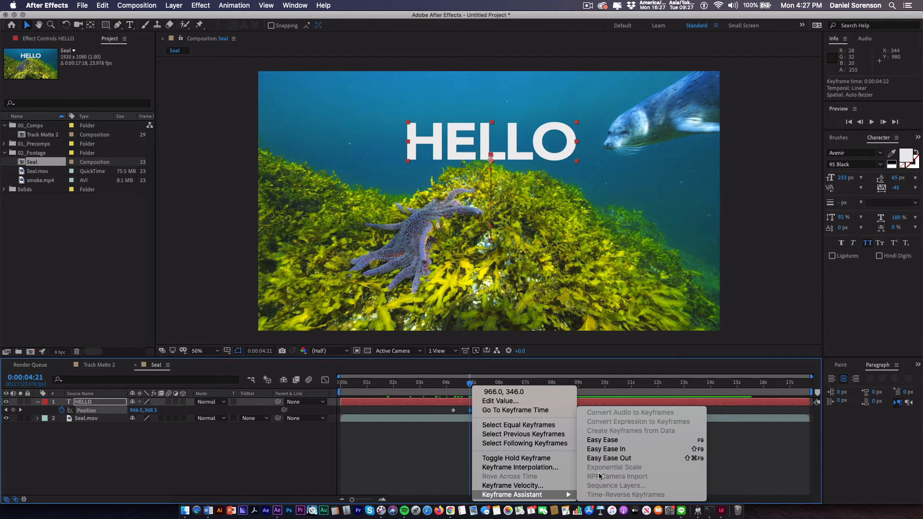
click(604, 449)
key(space)
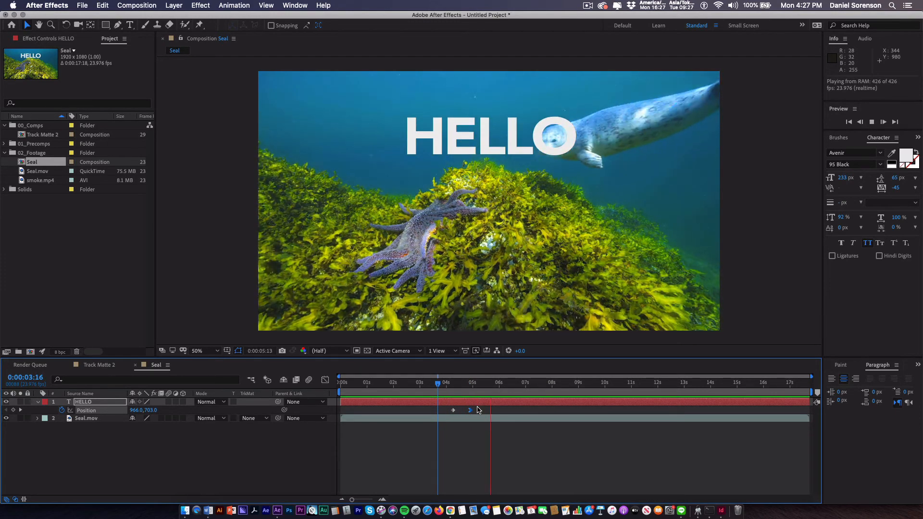
key(space)
Step: Go to 0:00:04:06 and add a comp-size blue solid, 1920 x 1080 px, above the HELLO layer
click(453, 384)
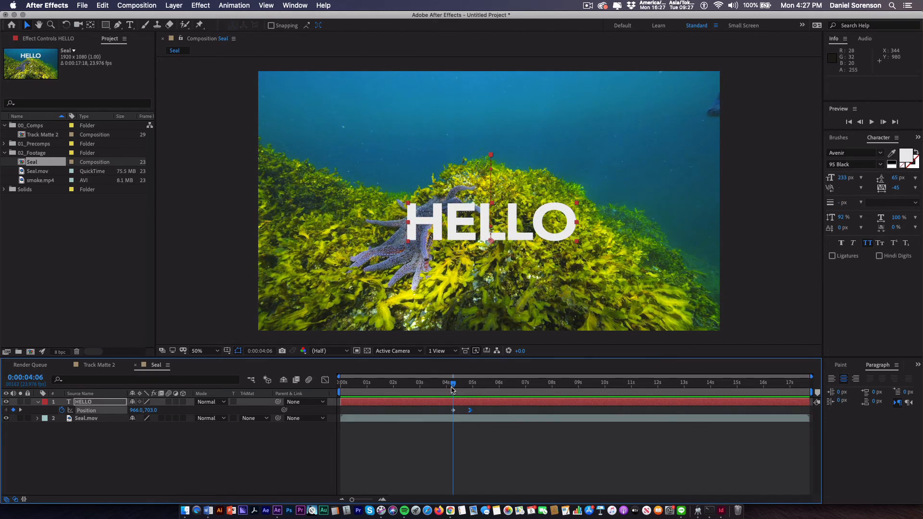
click(297, 453)
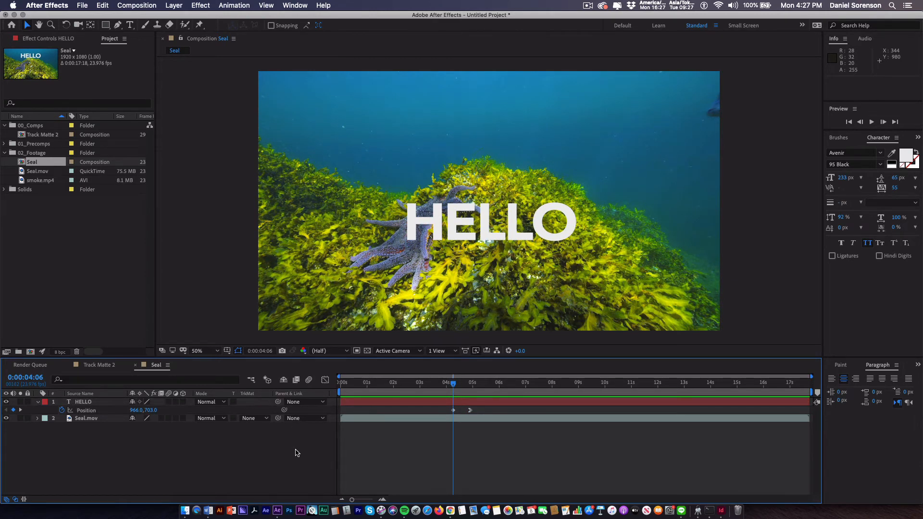
key(super+y)
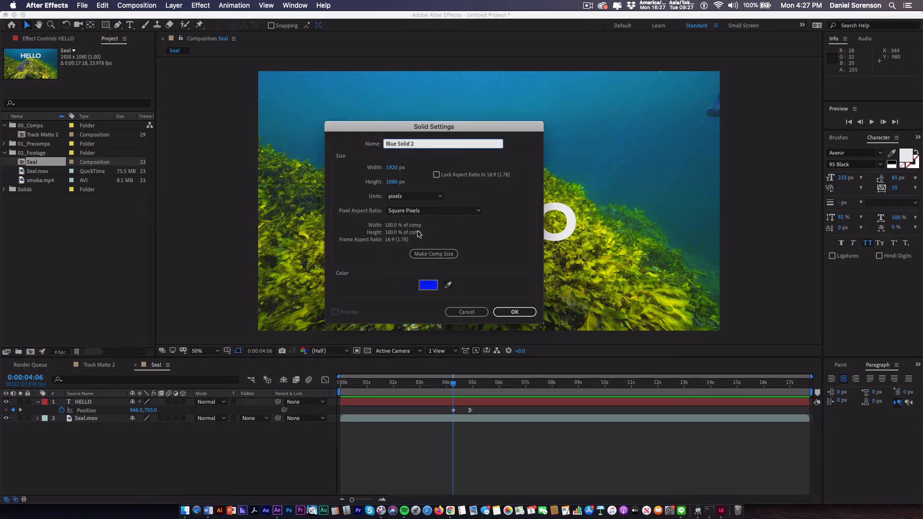
click(431, 255)
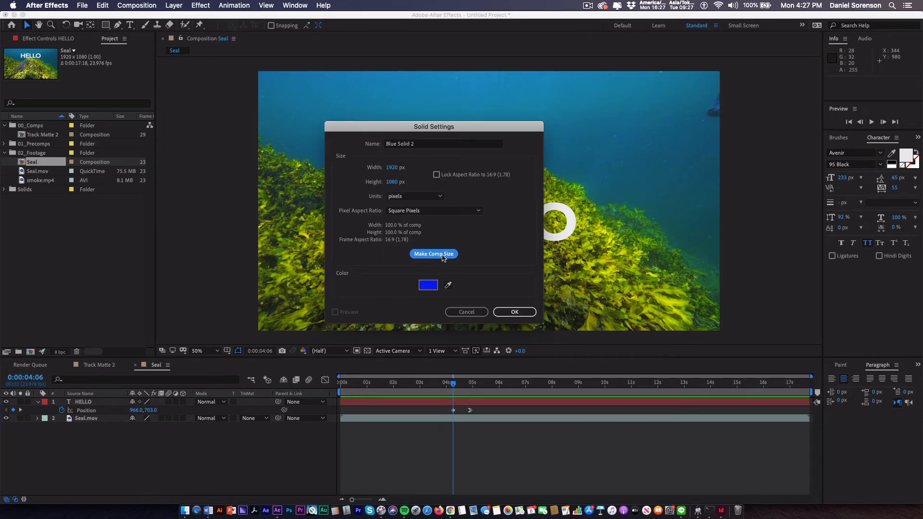
click(511, 311)
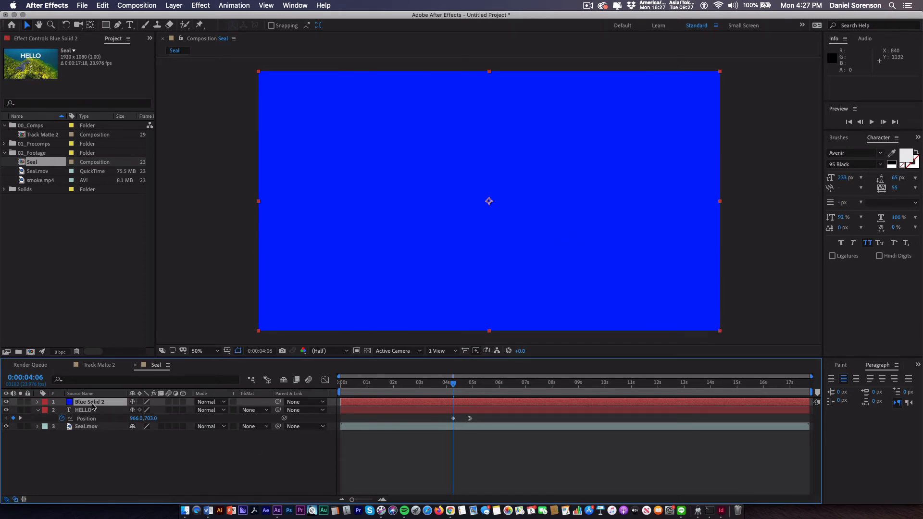
Step: Set the blue solid's Opacity to 50% and draw a closed Pen mask on it along the reef's ridge and around below the frame
key(t)
drag(134, 410, 109, 411)
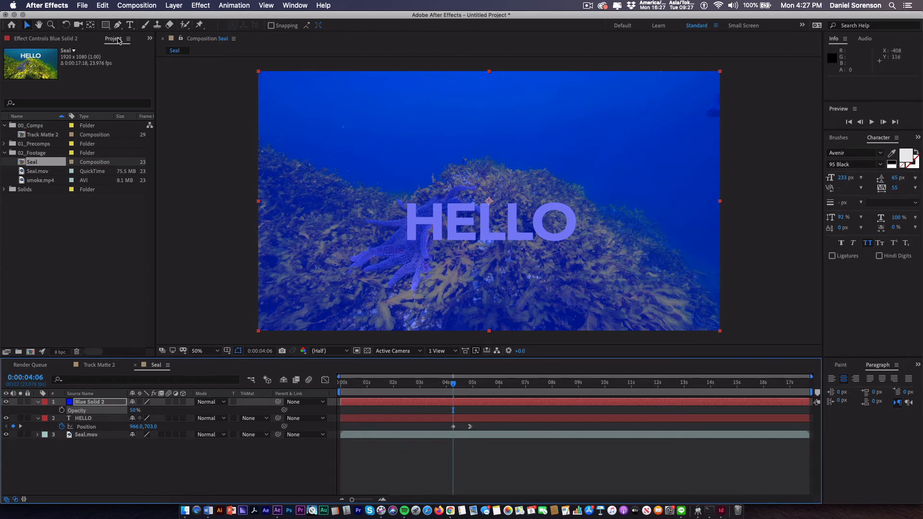
key(g)
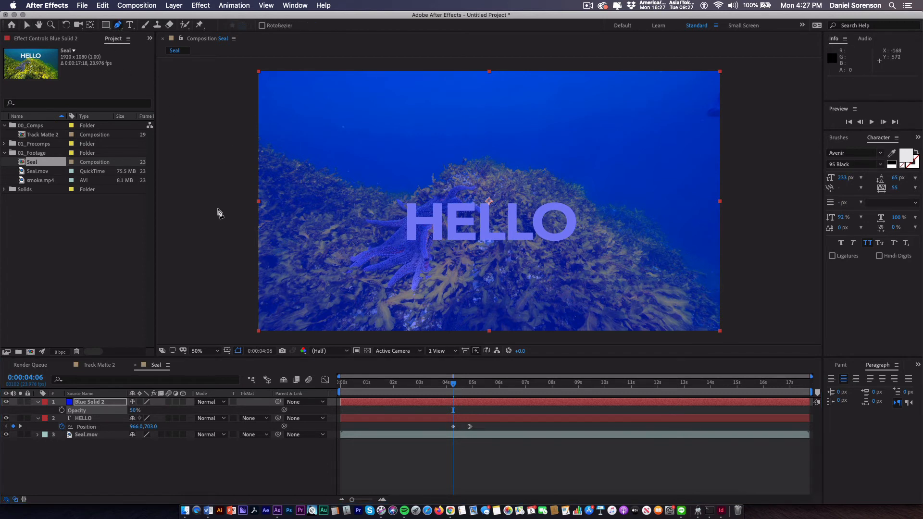
click(252, 144)
click(267, 149)
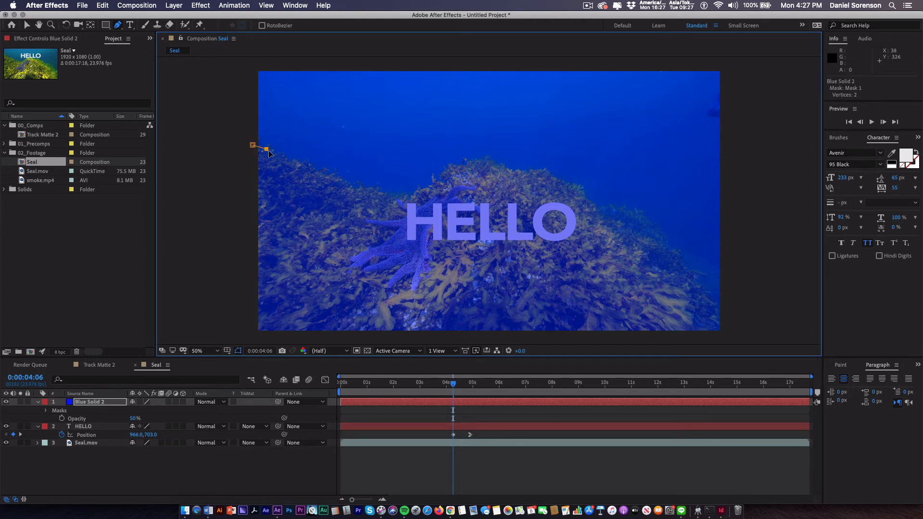
click(286, 158)
click(317, 172)
click(342, 181)
click(362, 188)
click(382, 194)
drag(440, 185, 442, 179)
click(455, 167)
click(479, 162)
drag(501, 167, 523, 168)
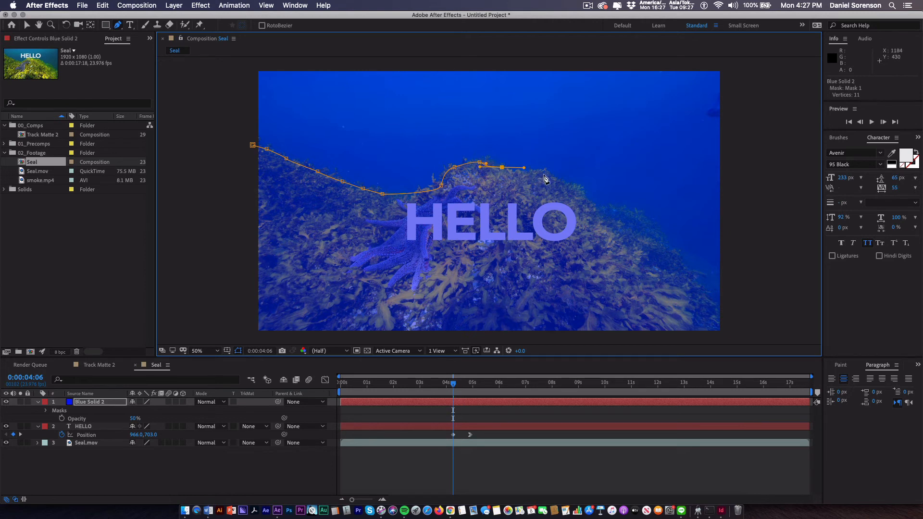
click(546, 173)
click(577, 188)
click(584, 200)
click(597, 209)
drag(631, 215, 637, 219)
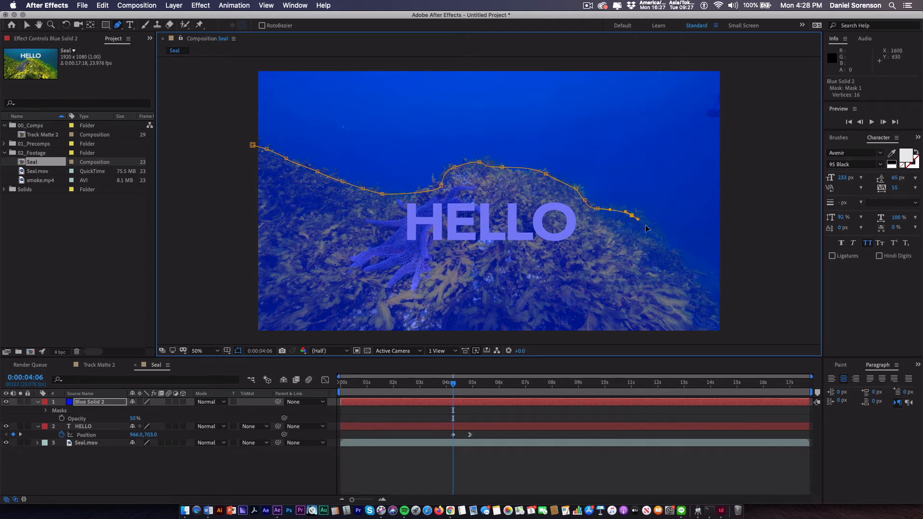
click(649, 230)
click(677, 257)
drag(692, 279, 706, 288)
click(732, 322)
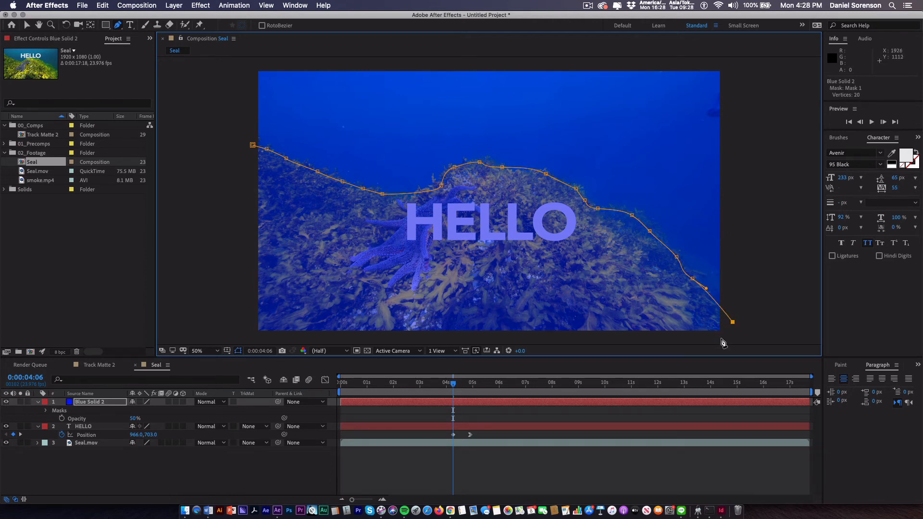
drag(721, 337, 712, 338)
click(242, 336)
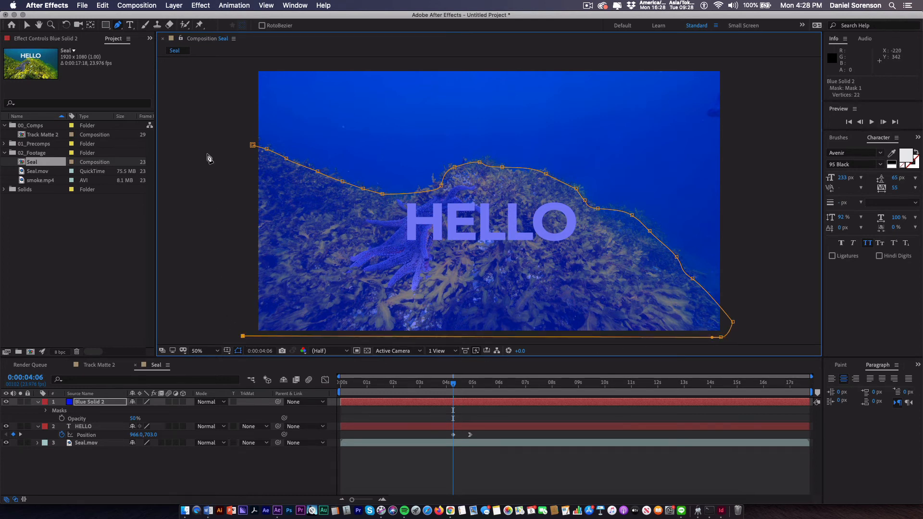
click(253, 145)
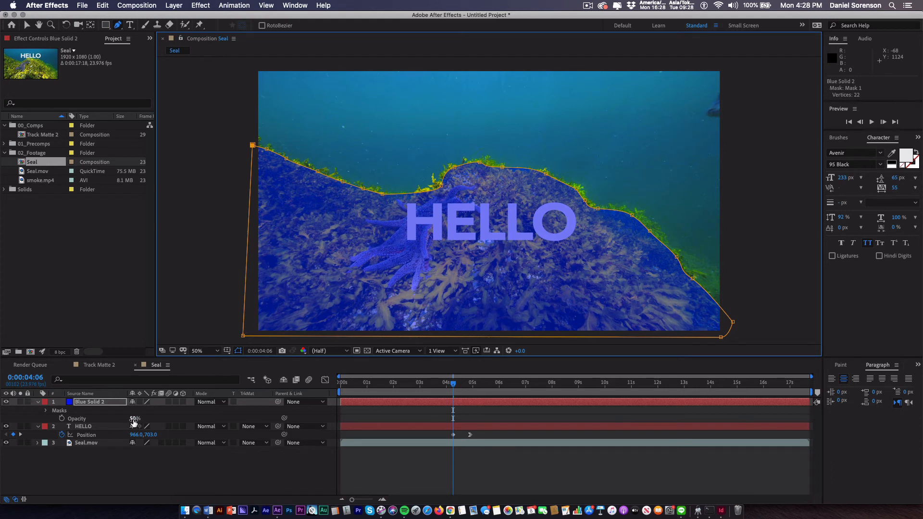
Step: Raise the blue solid's Opacity to 97% and set HELLO's track matte to Alpha Inverted Matte "Blue Solid 2"
drag(134, 419, 195, 417)
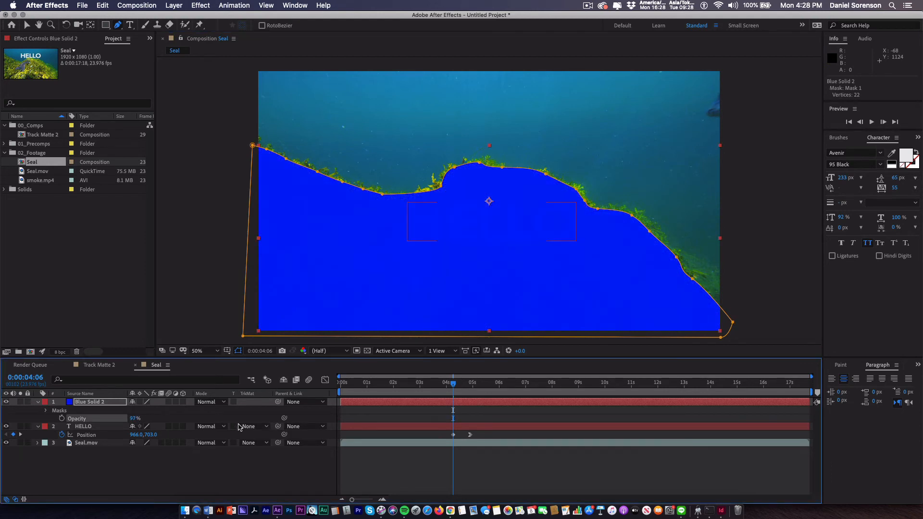
click(85, 426)
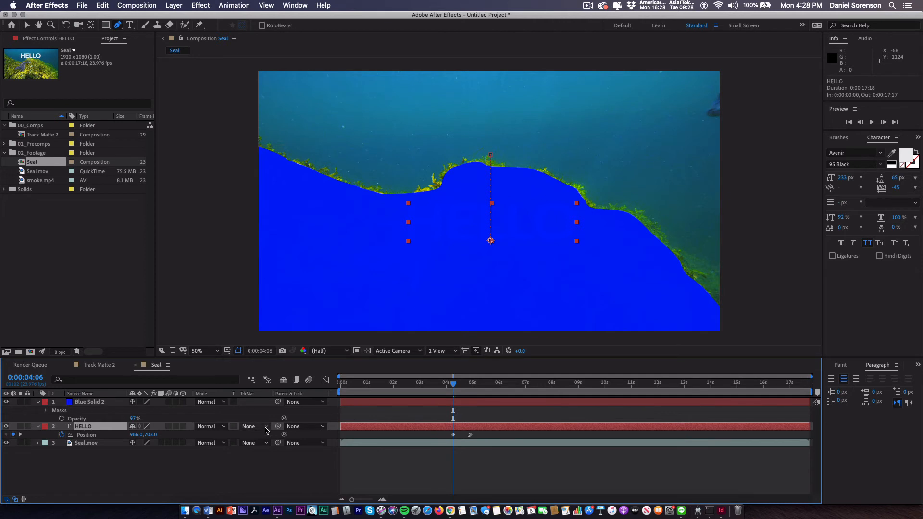
click(264, 428)
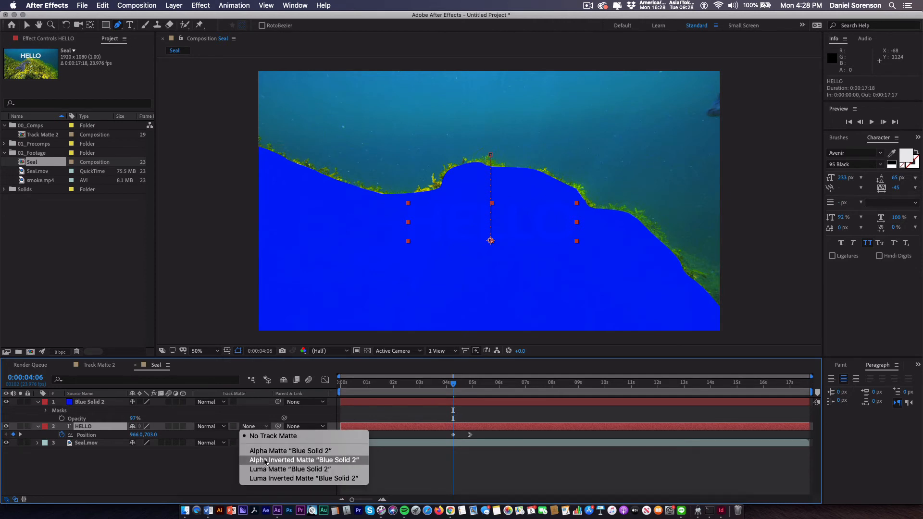
click(333, 463)
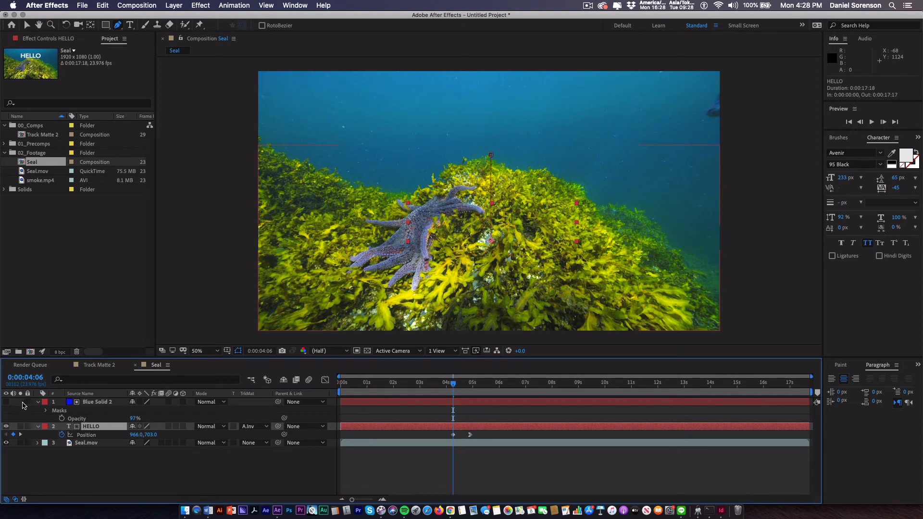
Step: Toggle the matte solid's visibility, preview HELLO's rise from 0:00:02:08, and stop at 0:00:04:14
click(6, 402)
click(6, 401)
mouse_move(412, 388)
mouse_down()
mouse_move(387, 384)
mouse_move(401, 385)
mouse_up()
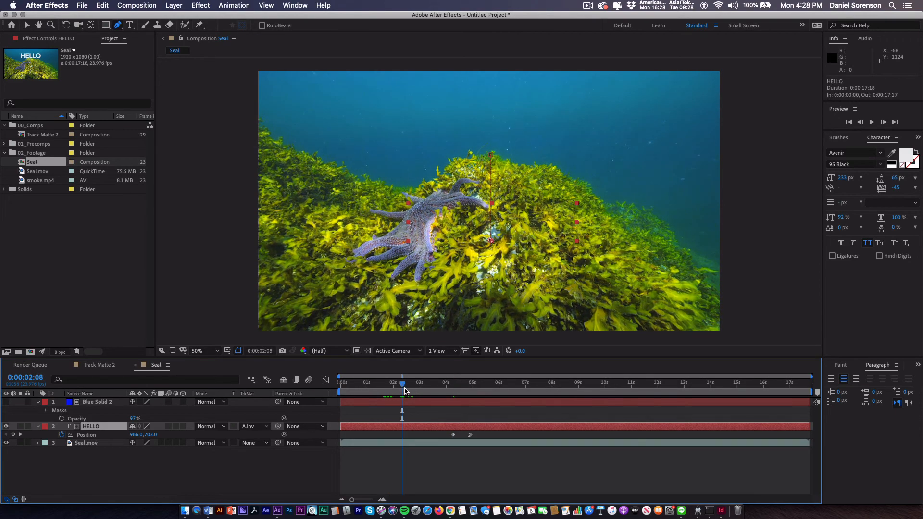
key(space)
key(g)
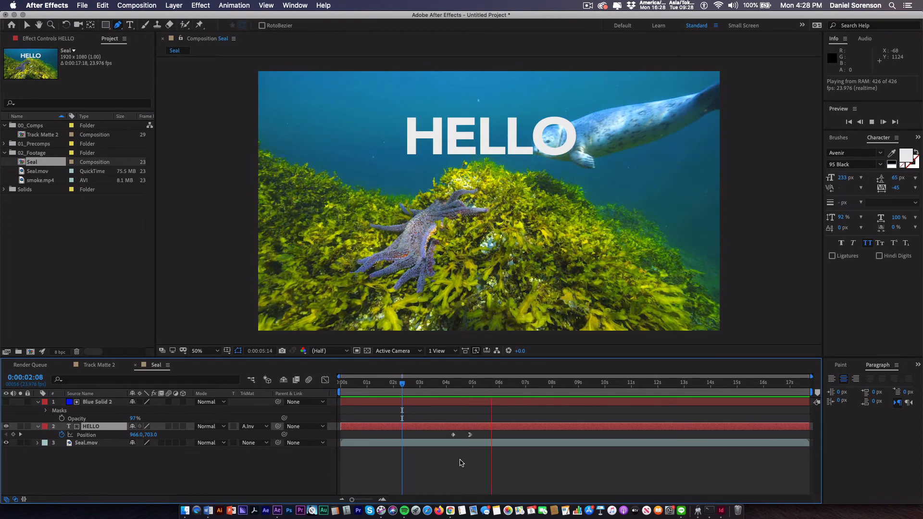
key(space)
drag(435, 384, 462, 390)
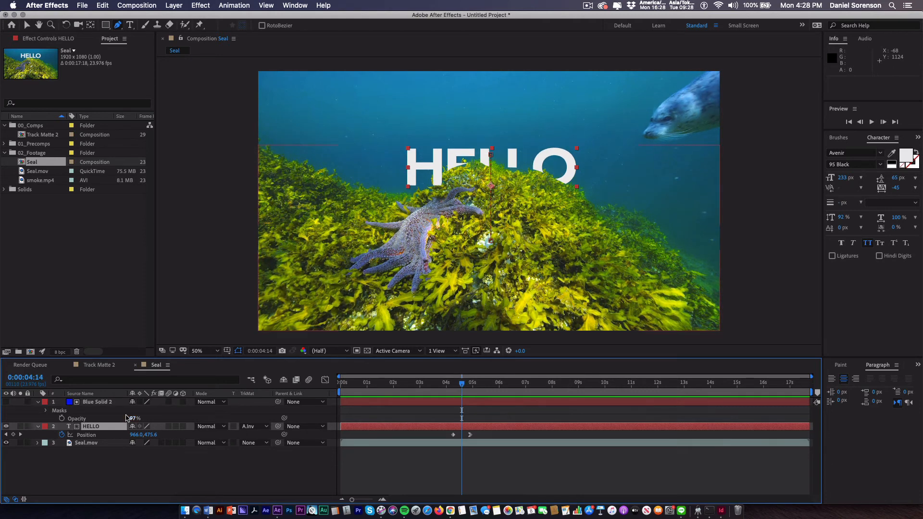
Step: Set the Mask Feather of the blue solid's Mask 1 to 4 pixels and scrub through HELLO's rise
click(101, 410)
click(46, 411)
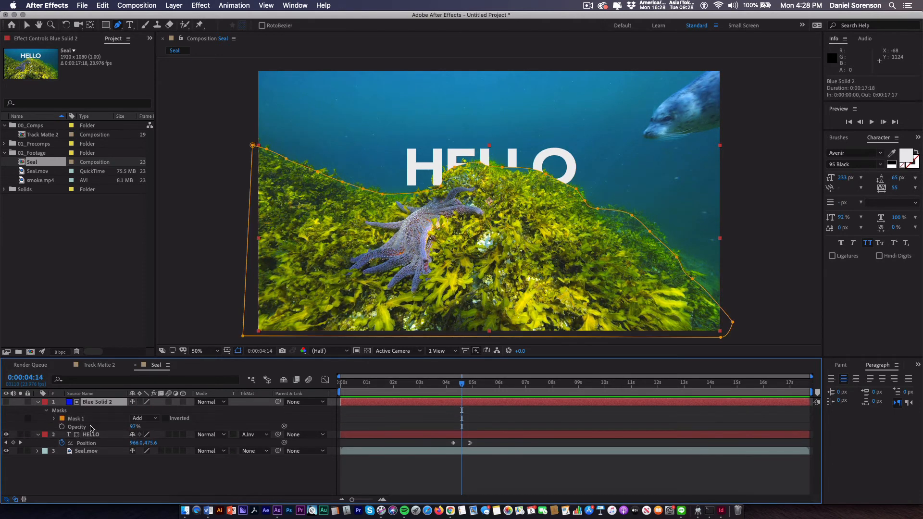
click(55, 419)
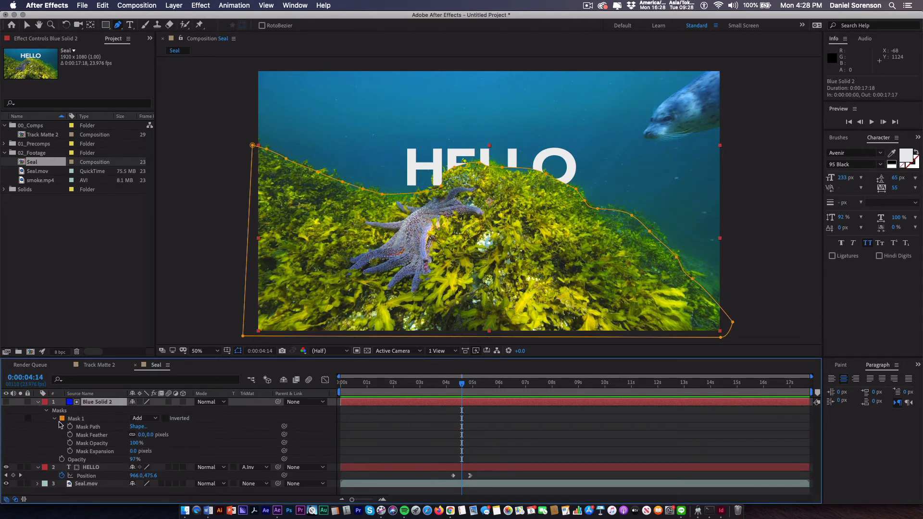
click(140, 434)
text(4)
click(348, 390)
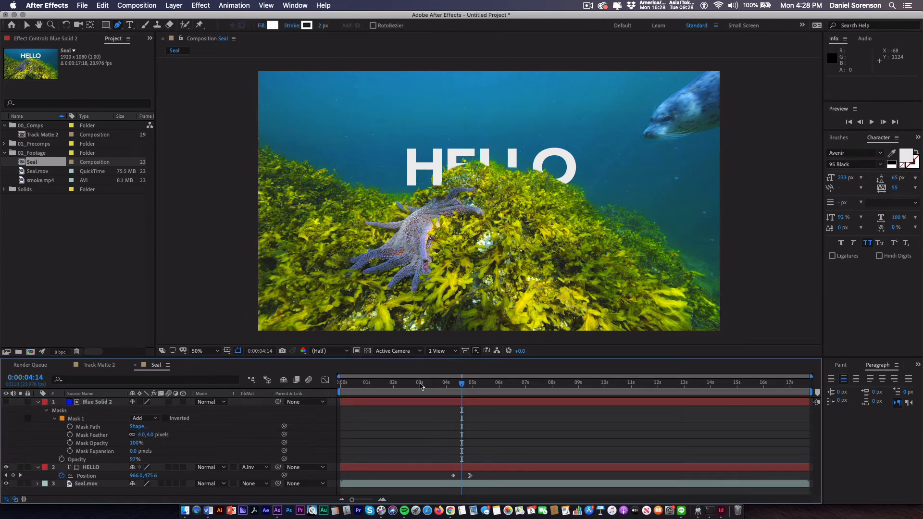
drag(420, 386, 460, 391)
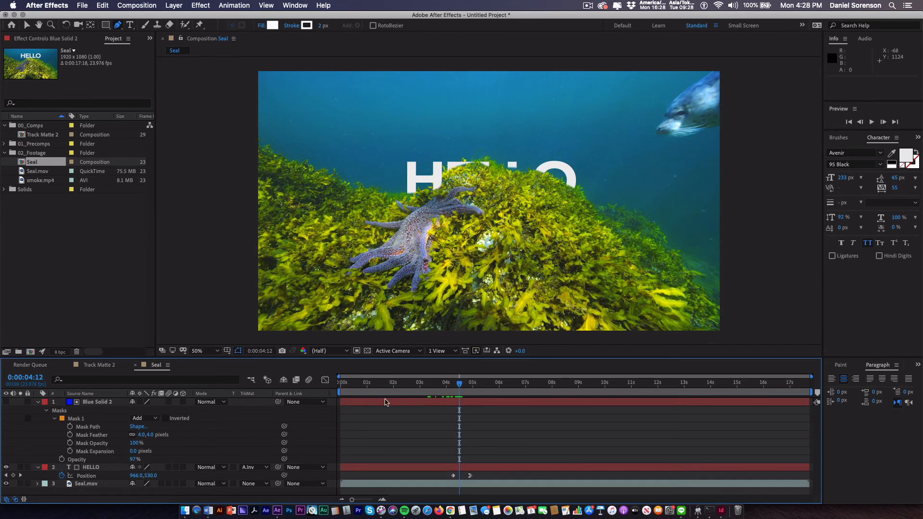
Step: Increase Mask 1's Mask Feather to 45 pixels and scrub through the reveal to 0:00:05:04
drag(143, 434, 157, 436)
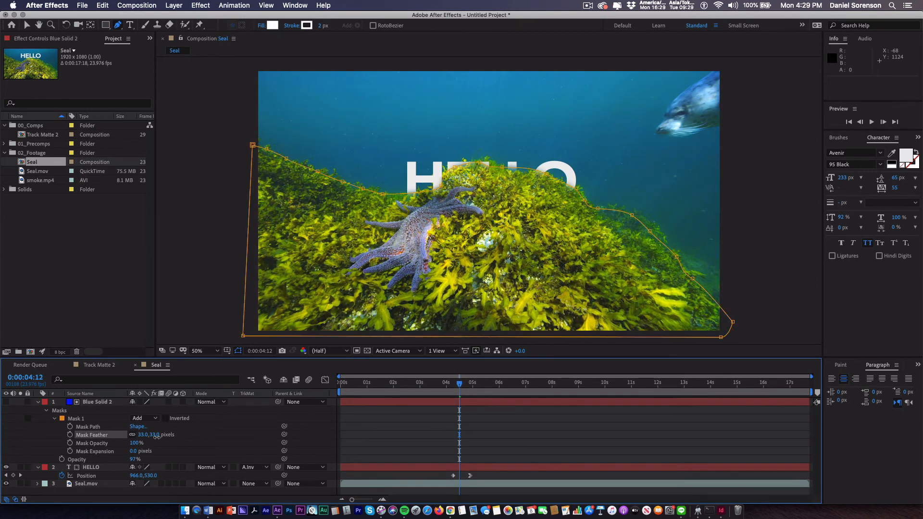
click(434, 393)
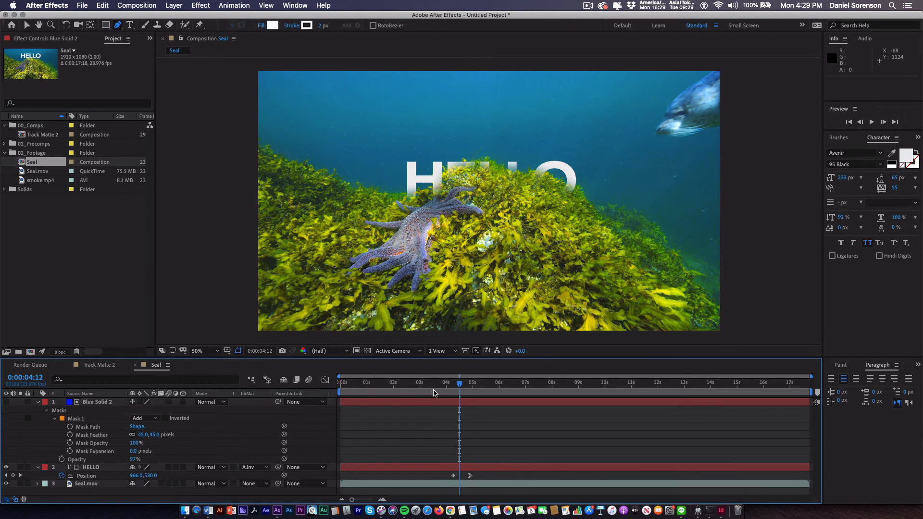
drag(435, 387, 477, 390)
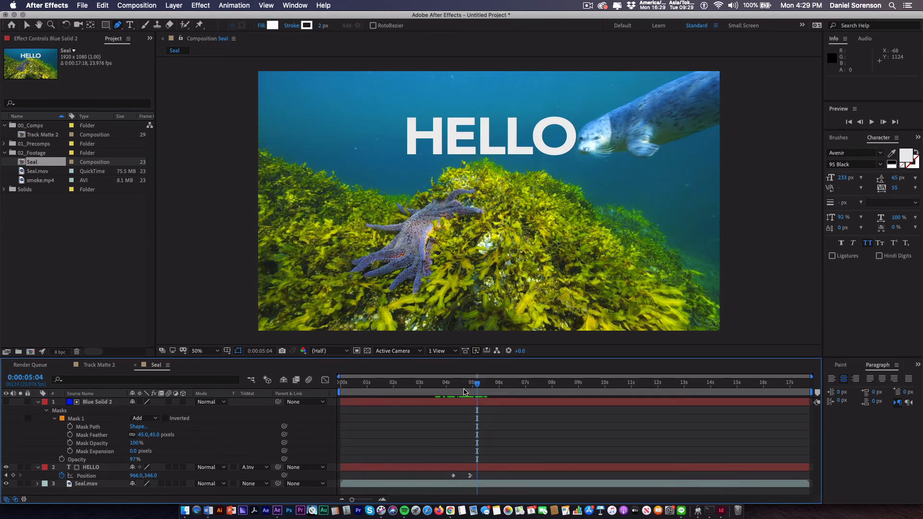
Step: Recolor the HELLO text with a pale tone sampled from the seal's head and scrub through the title animation
click(93, 469)
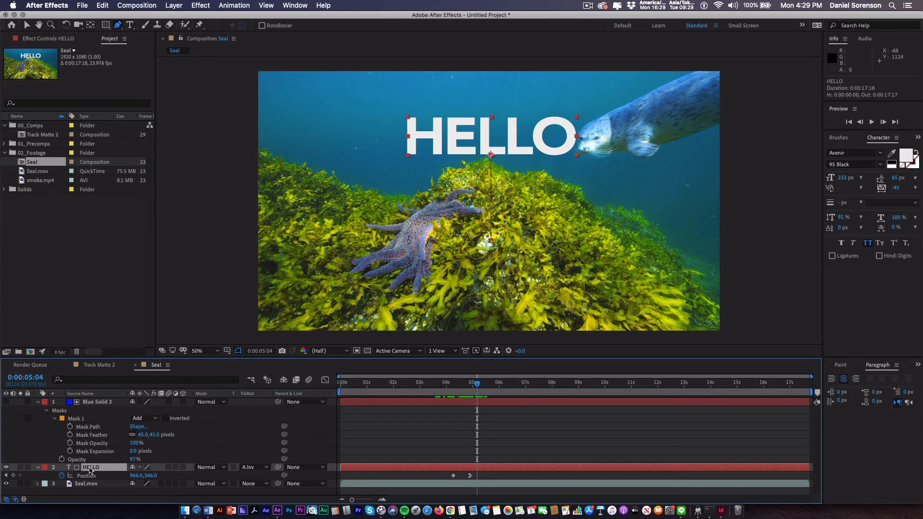
double_click(69, 468)
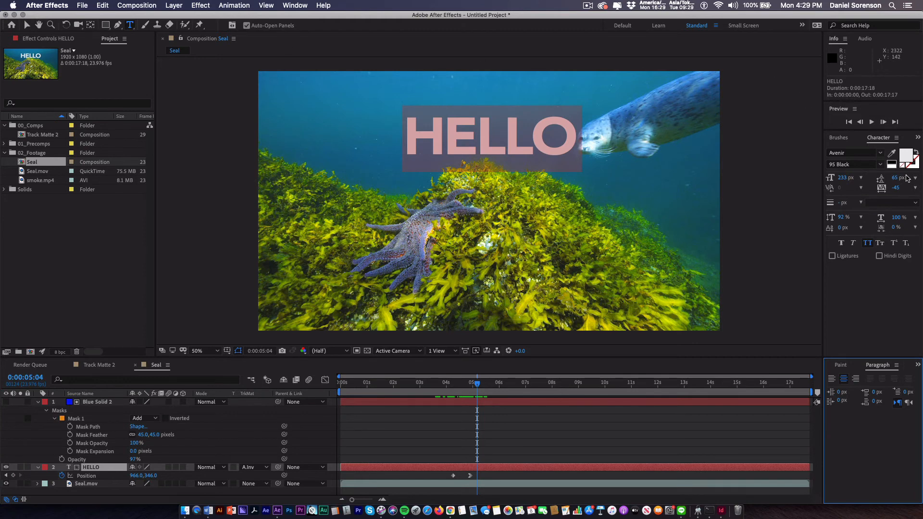
click(892, 153)
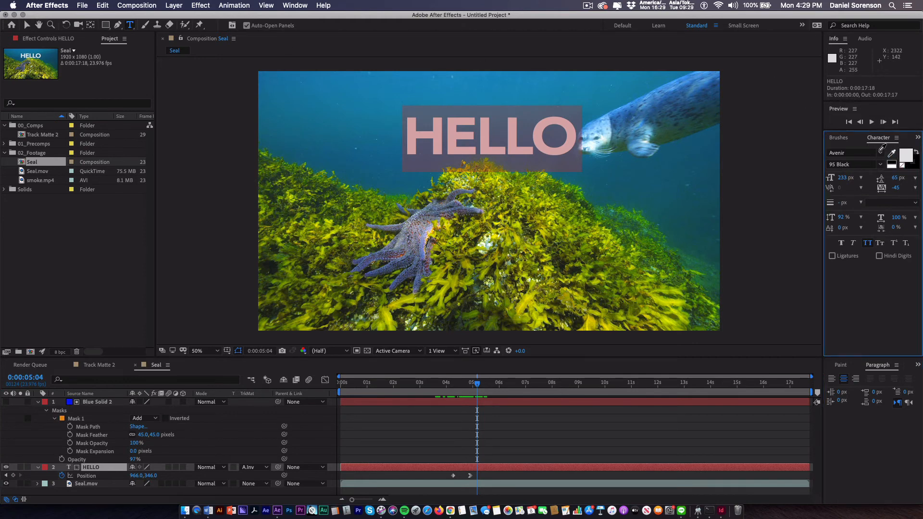
click(595, 142)
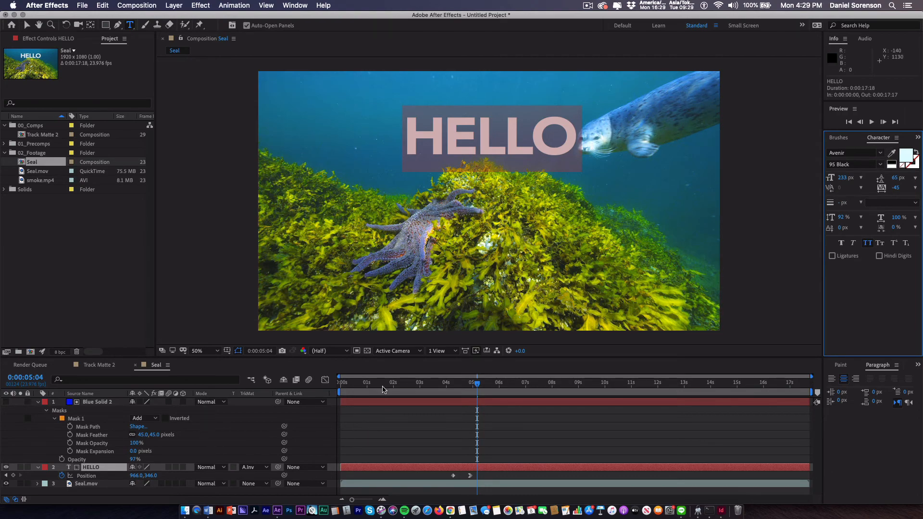
drag(383, 389, 479, 395)
mouse_move(484, 394)
mouse_down()
mouse_move(501, 394)
mouse_move(444, 394)
mouse_move(547, 399)
mouse_move(423, 399)
mouse_move(482, 399)
mouse_up()
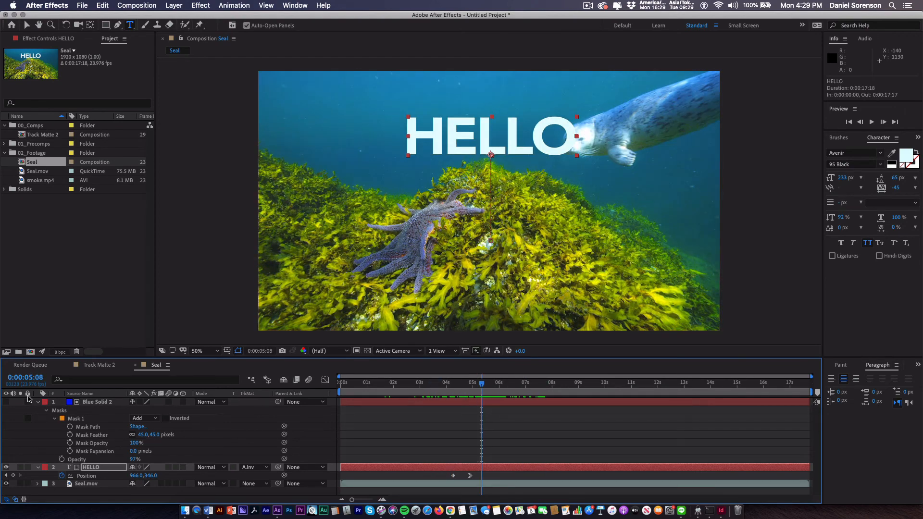
Step: Collapse the blue solid's properties, duplicate the Seal.mov layer, and place the copy at the top of the layer stack
click(39, 402)
click(91, 457)
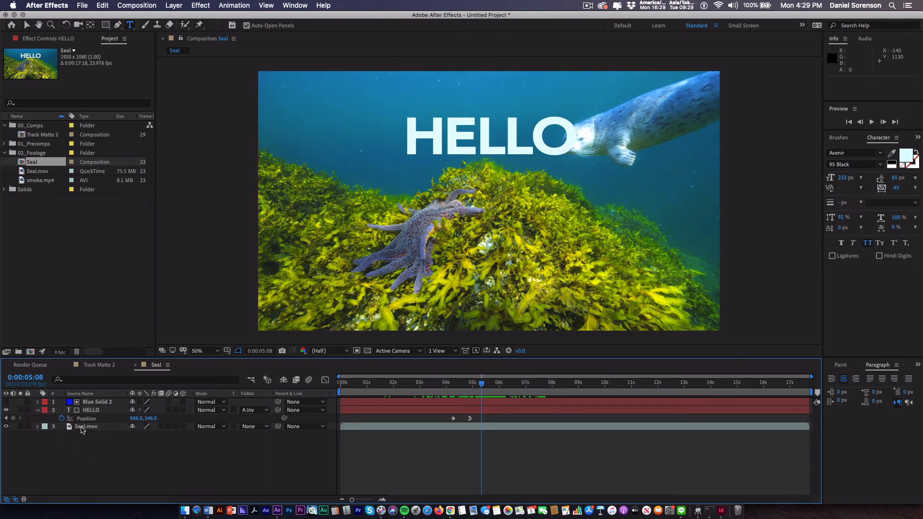
click(80, 427)
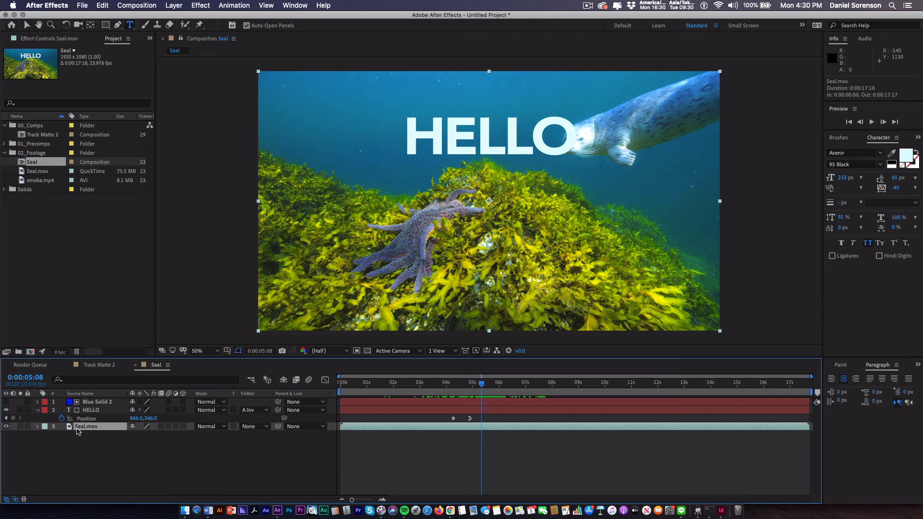
key(super+d)
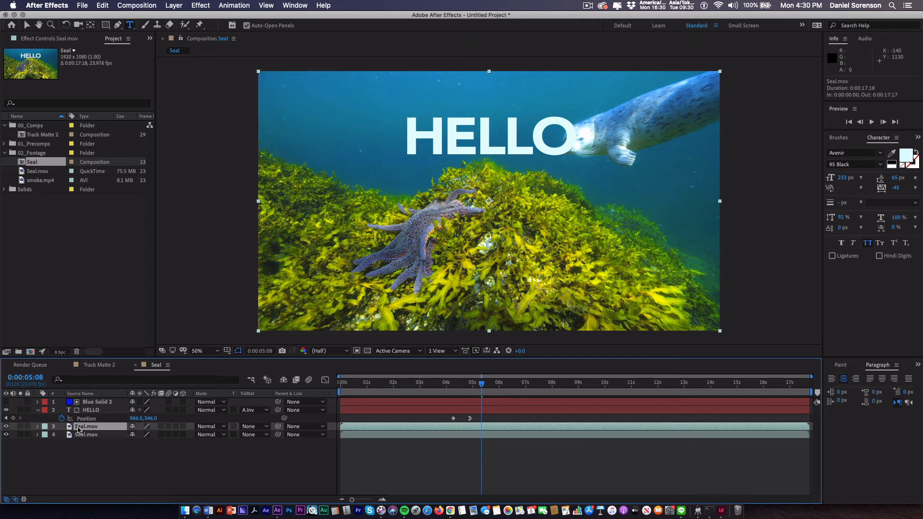
drag(78, 429, 77, 401)
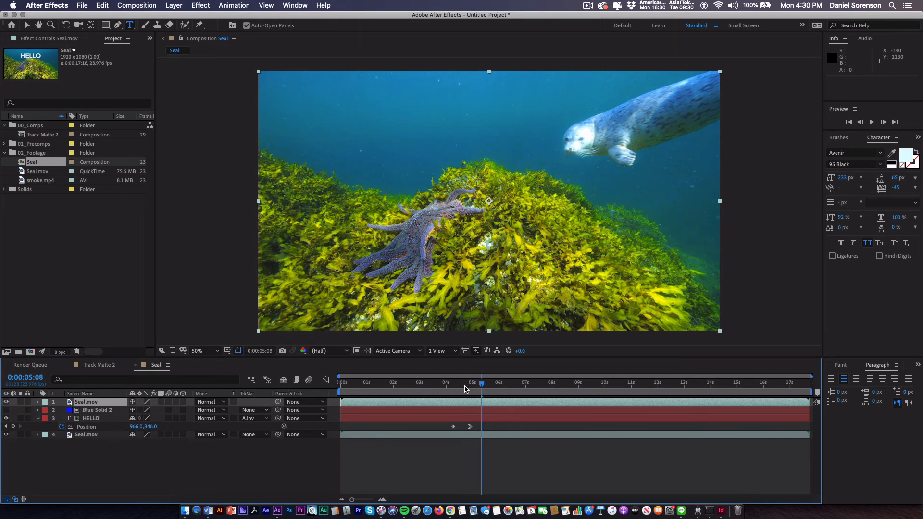
Step: Draw a closed Pen tool mask around the seal's head, flipper and body on the top Seal.mov layer at 0:00:05:06
drag(460, 387, 480, 393)
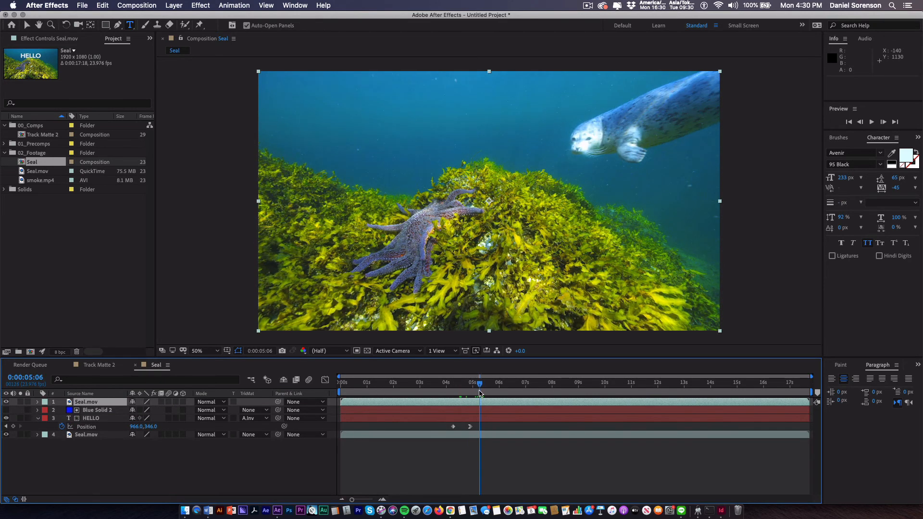
click(6, 402)
click(6, 402)
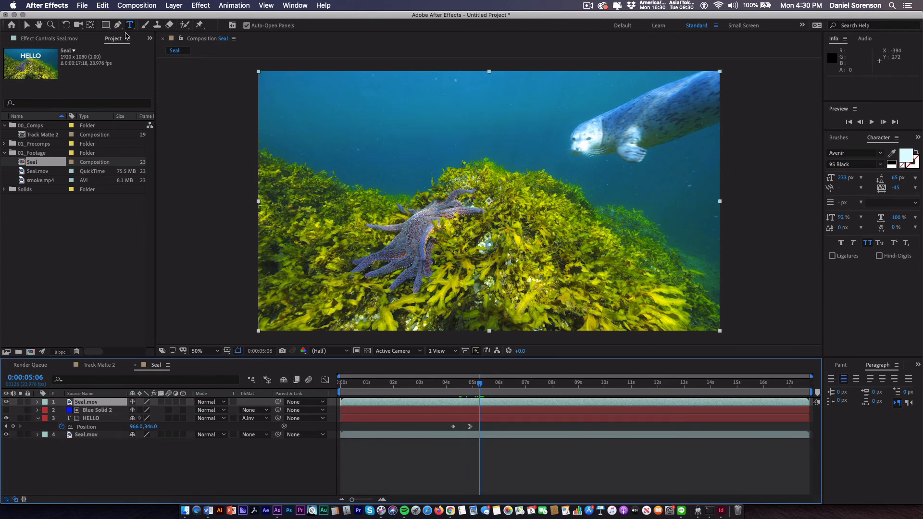
key(g)
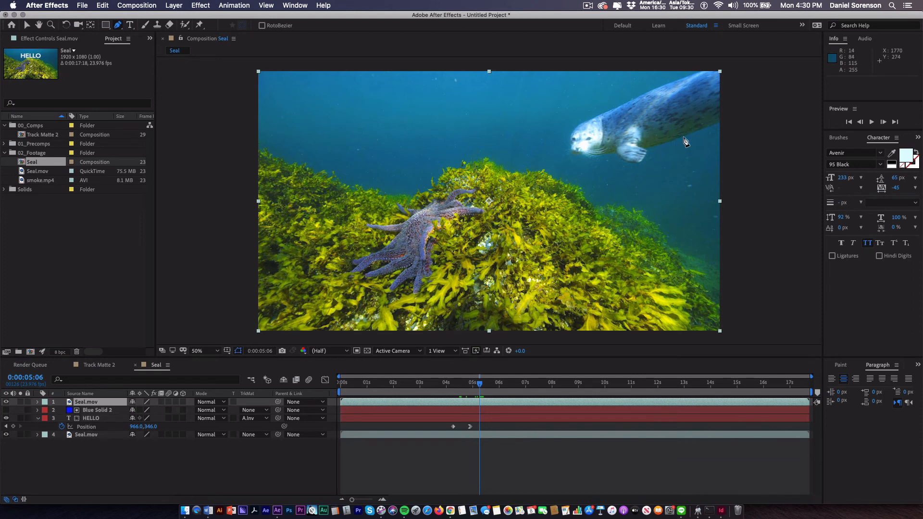
click(683, 138)
click(645, 147)
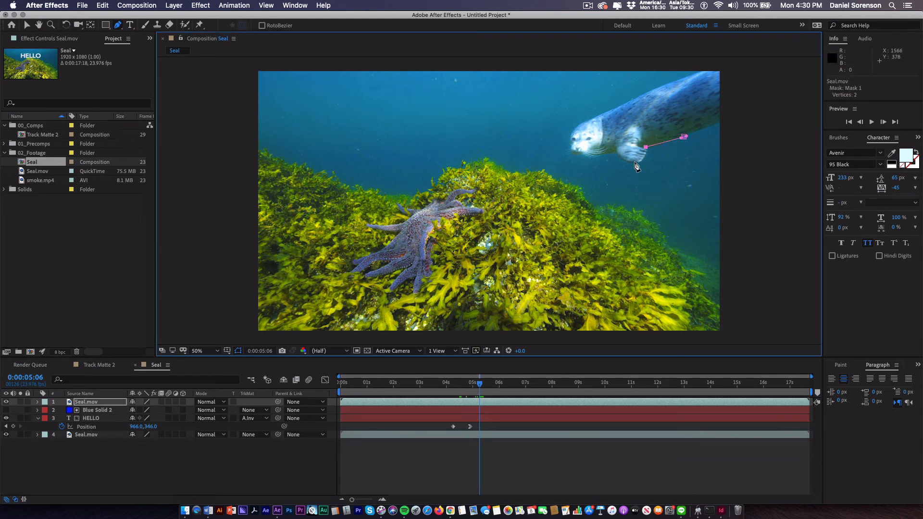
drag(634, 162, 579, 125)
click(598, 116)
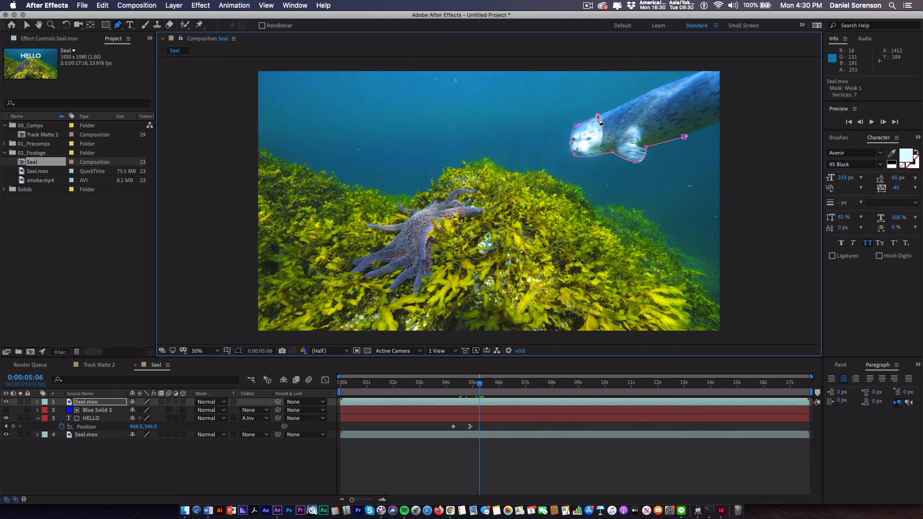
click(650, 91)
drag(677, 79, 681, 79)
click(710, 74)
click(684, 136)
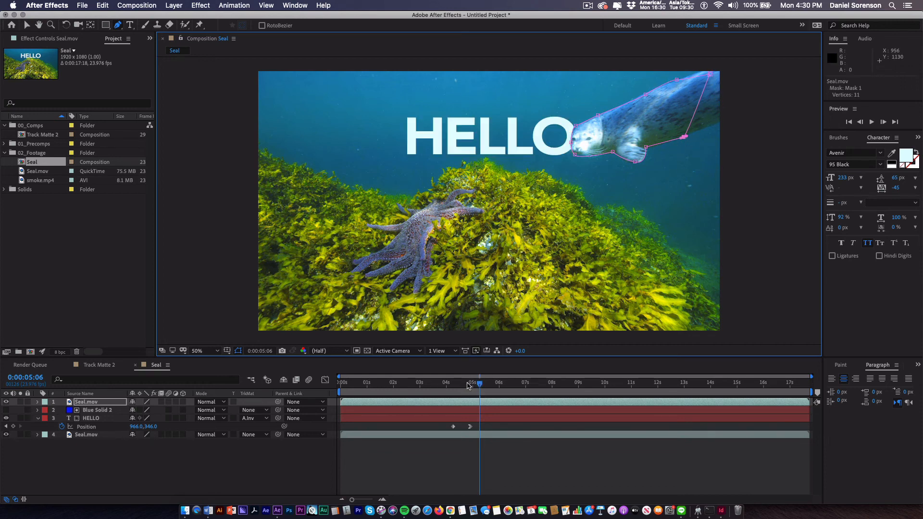
Step: Enable Mask Path keyframing for the top Seal.mov layer's Mask 1 at 0:00:05:06 and set its Mask Feather to 2 pixels
click(38, 403)
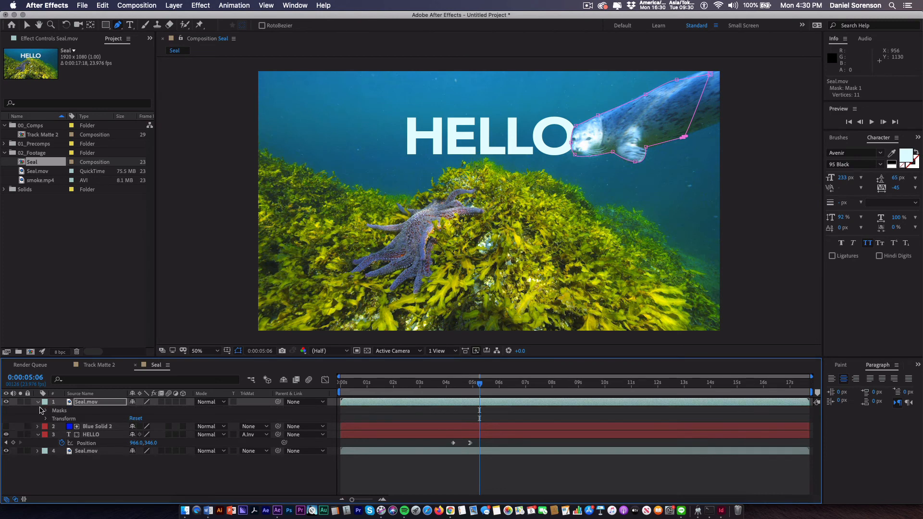
click(46, 411)
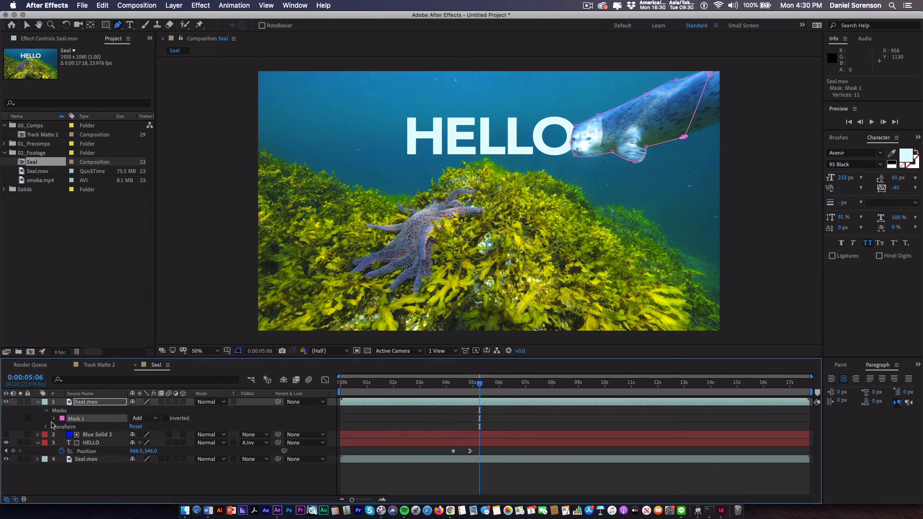
click(54, 419)
click(70, 427)
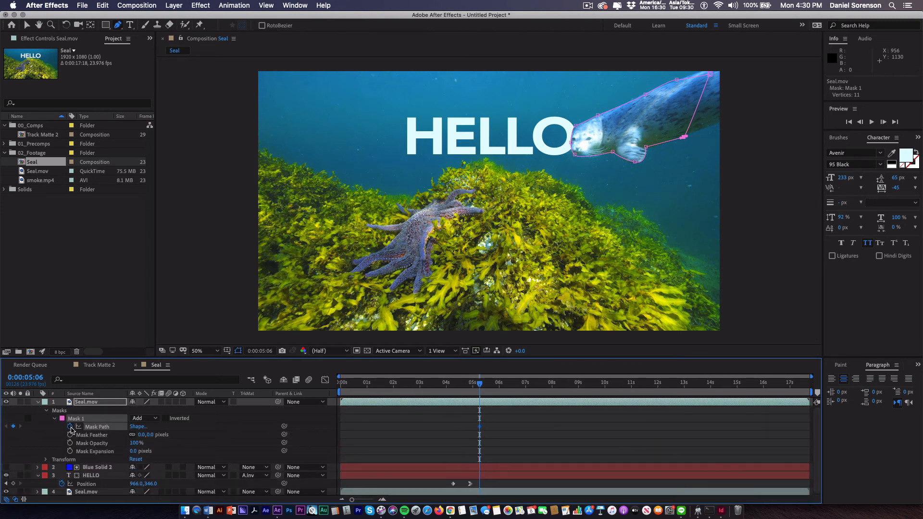
click(142, 435)
text(2)
click(371, 435)
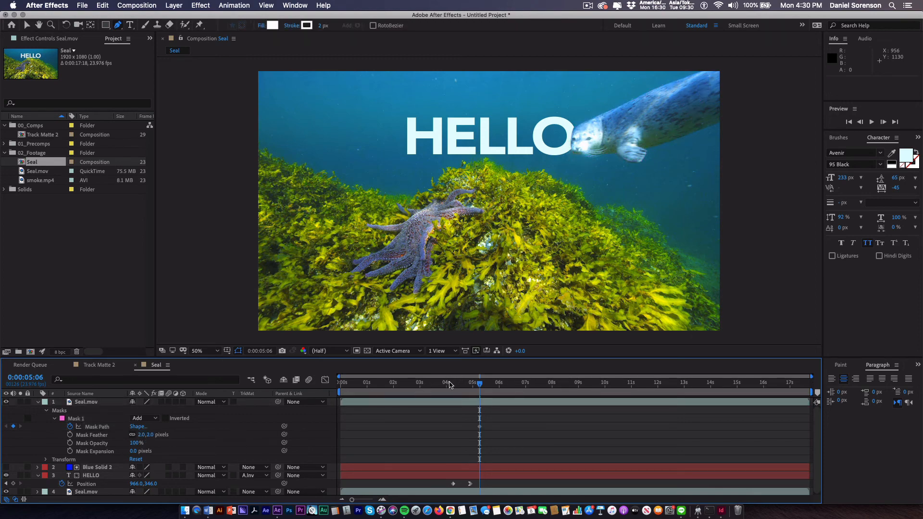
Step: Trim the starts of the top Seal.mov, Blue Solid 2 and HELLO layers to 0:00:04:07
mouse_move(449, 385)
mouse_down()
mouse_move(436, 386)
mouse_move(455, 390)
mouse_up()
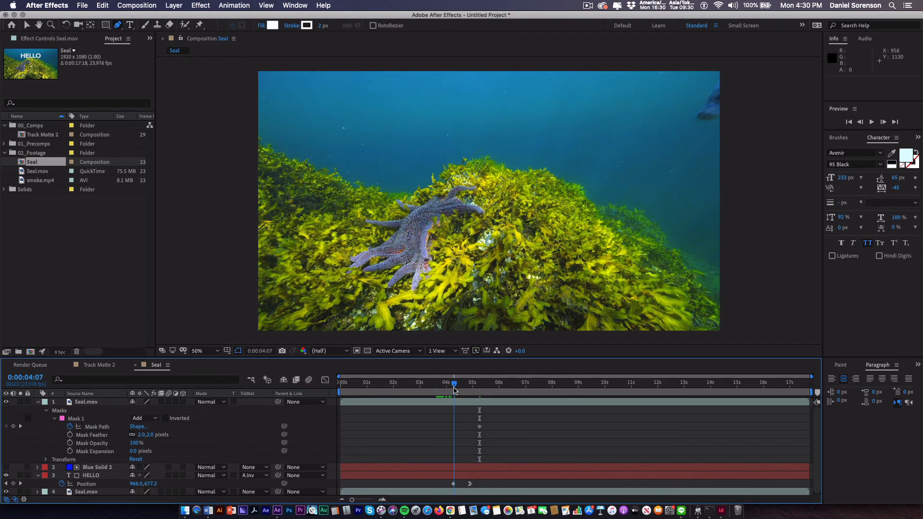
click(455, 402)
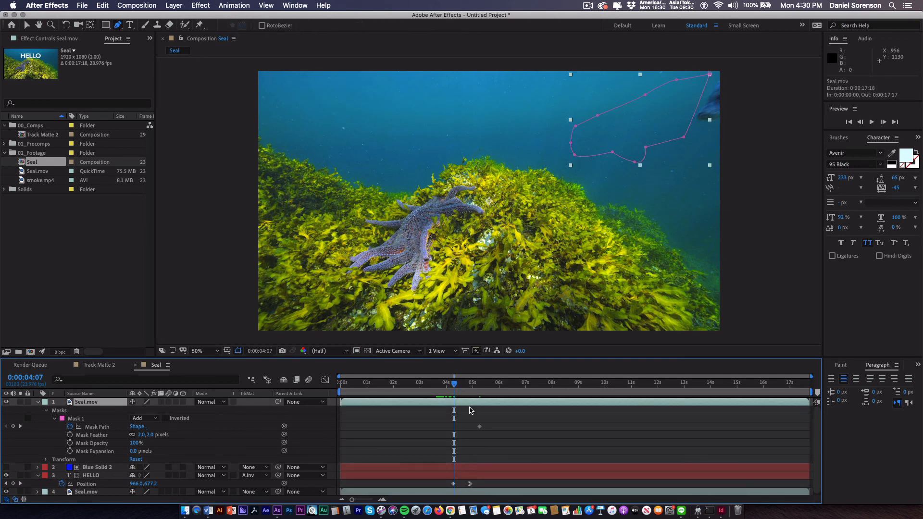
key(alt+bracketleft)
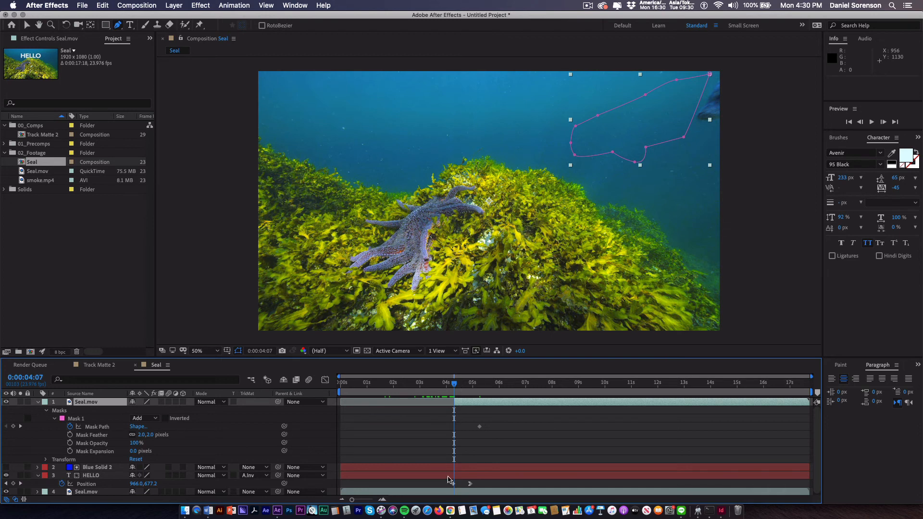
click(453, 469)
shift+click(452, 477)
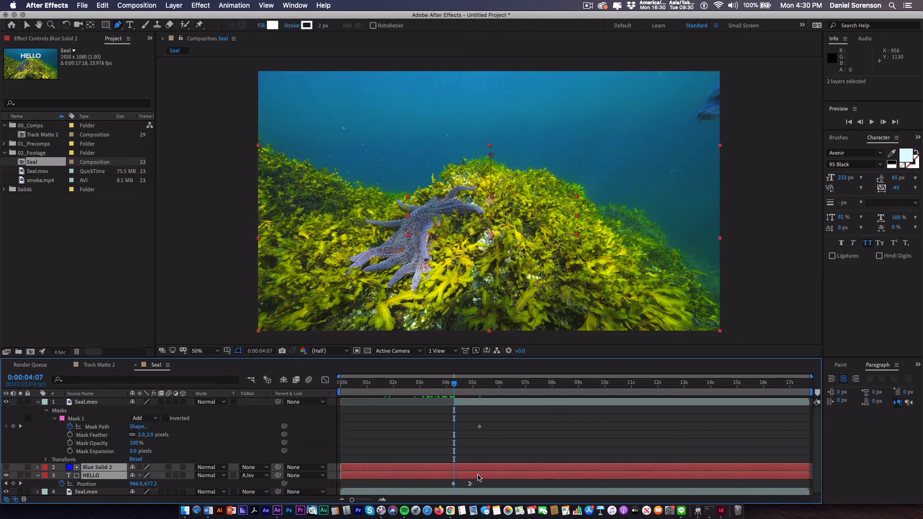
key(alt+bracketleft)
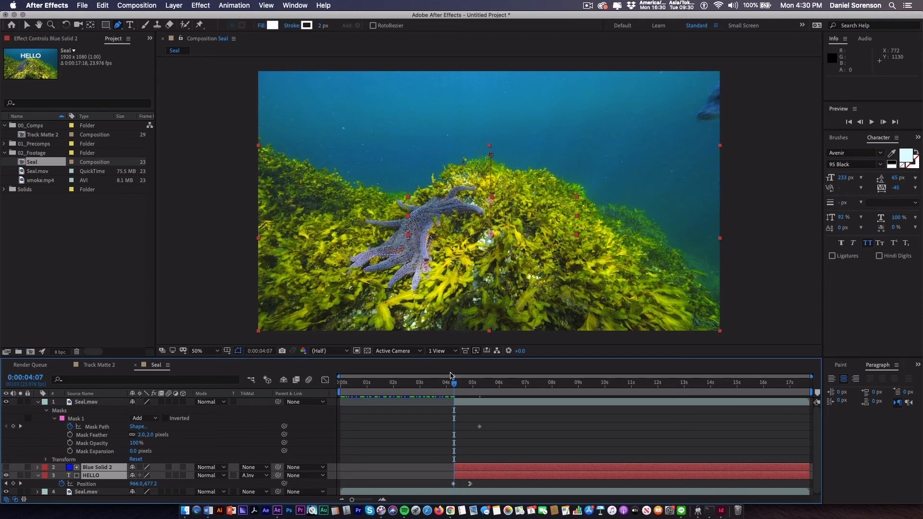
Step: Move the whole seal mask at 0:00:05:01 so it lines up with the seal's head, keyframing the Mask Path
mouse_move(454, 387)
mouse_down()
mouse_move(480, 395)
mouse_move(455, 395)
mouse_move(470, 395)
mouse_up()
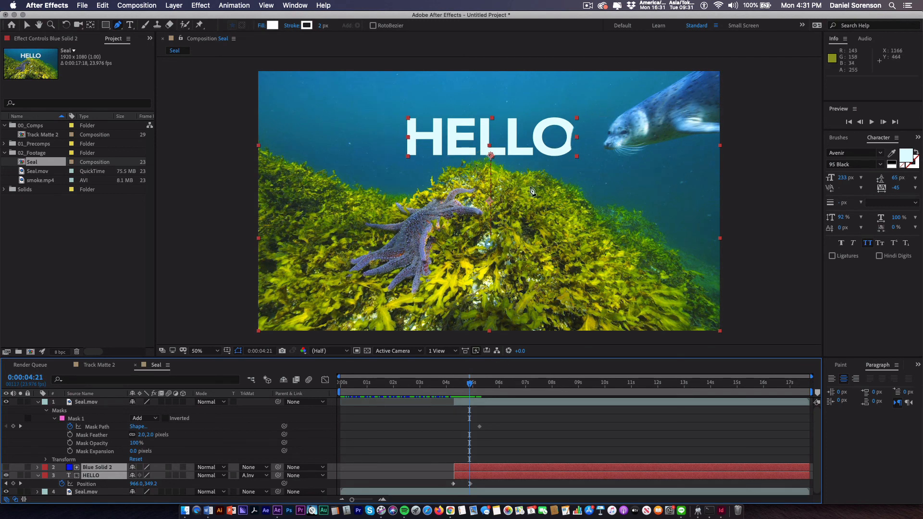
click(472, 406)
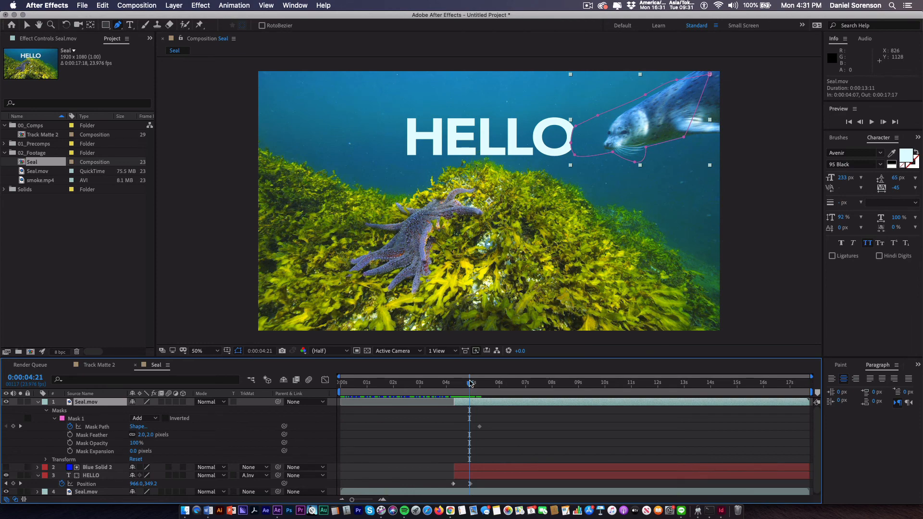
drag(470, 382, 473, 387)
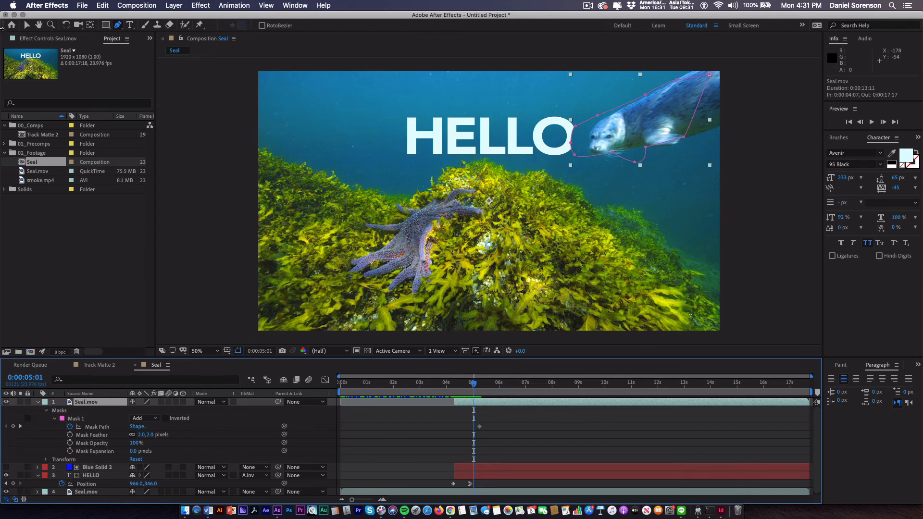
click(26, 26)
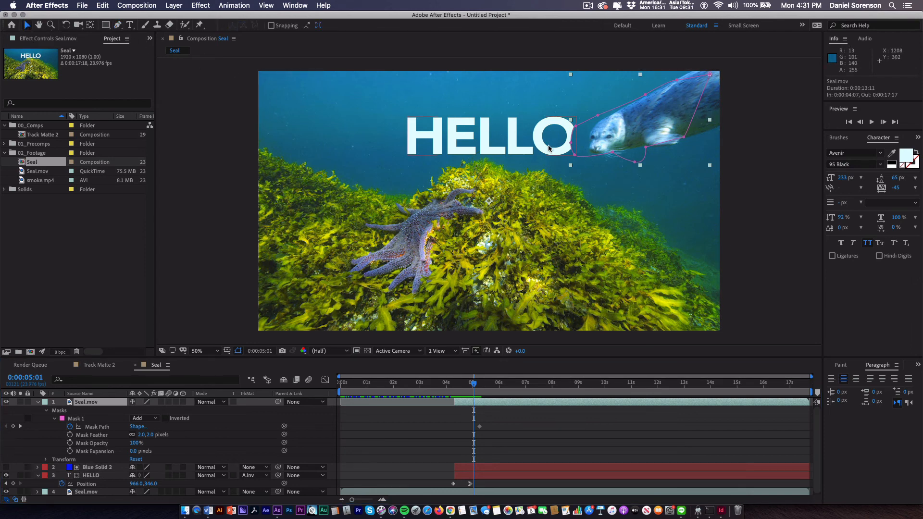
click(593, 155)
double_click(593, 154)
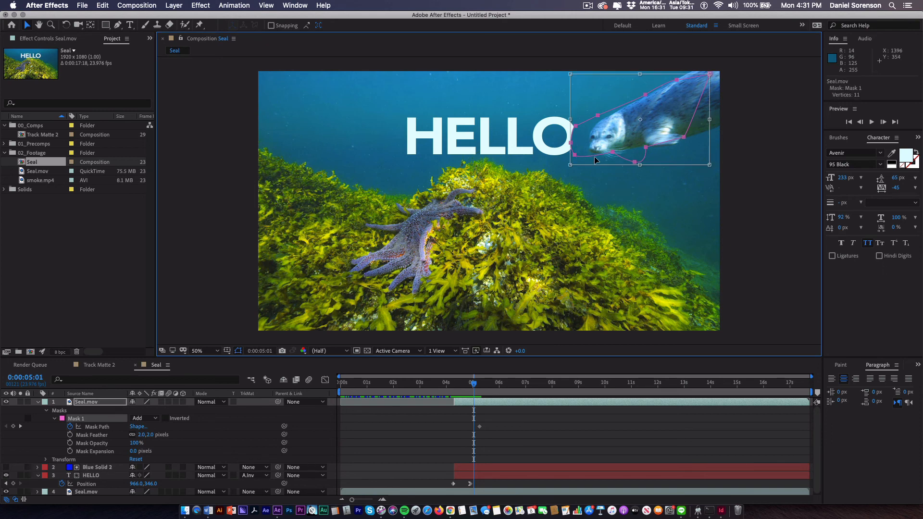
drag(594, 157, 612, 156)
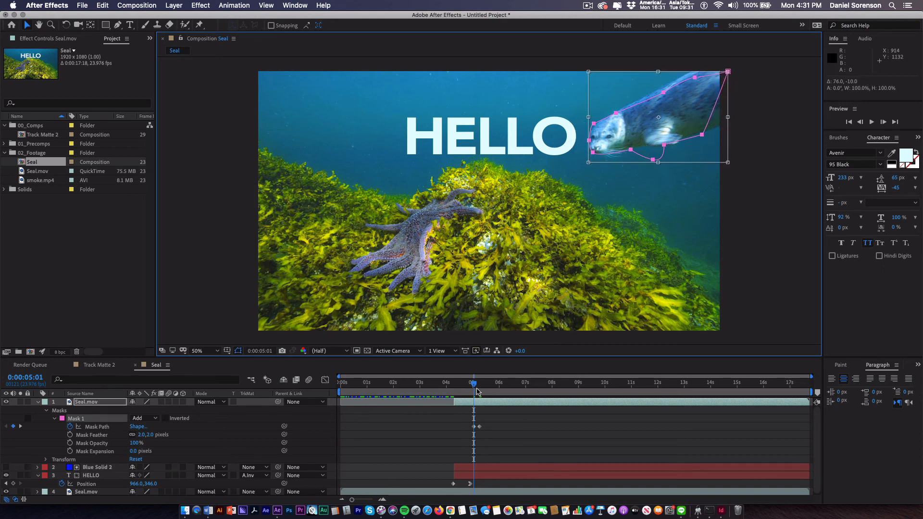
Step: Keyframe the seal mask's position to follow the swimming seal at 0:00:05:07, 0:00:05:08 and onward to 0:00:05:11
drag(477, 386, 482, 388)
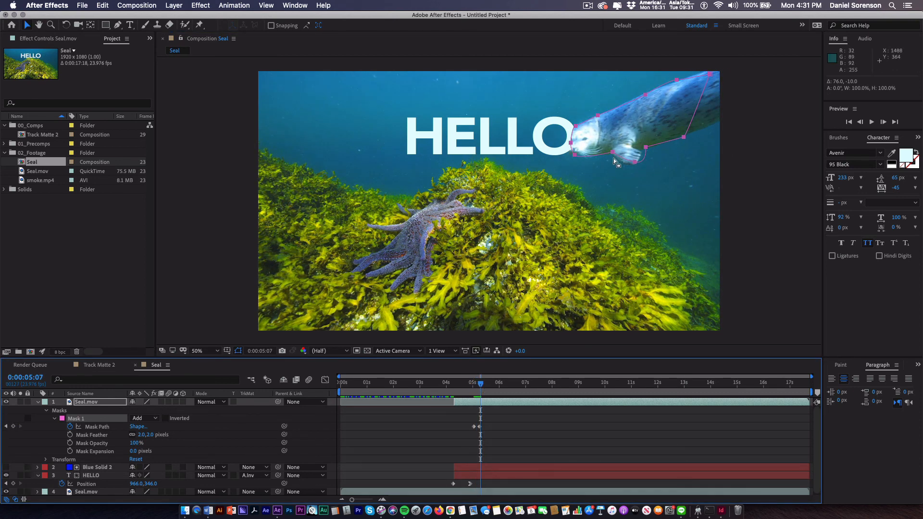
double_click(601, 154)
drag(601, 153, 597, 154)
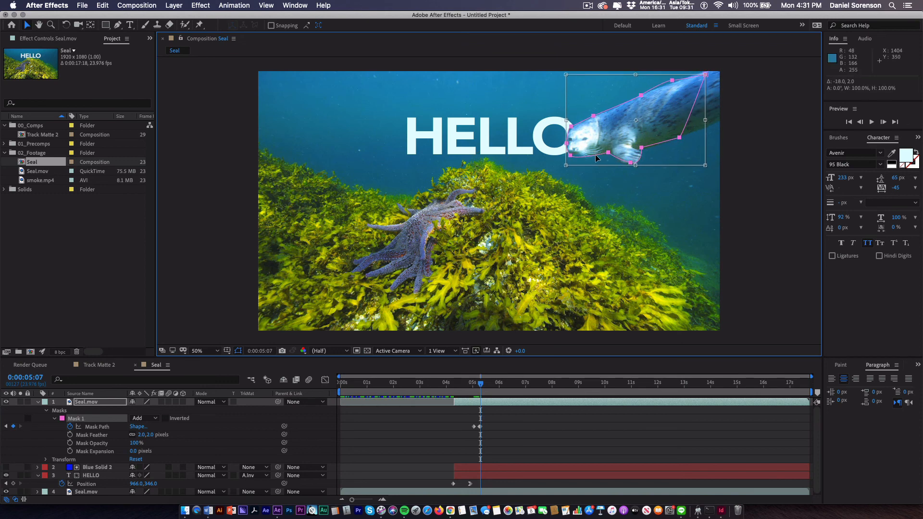
key(Page_Down)
double_click(595, 154)
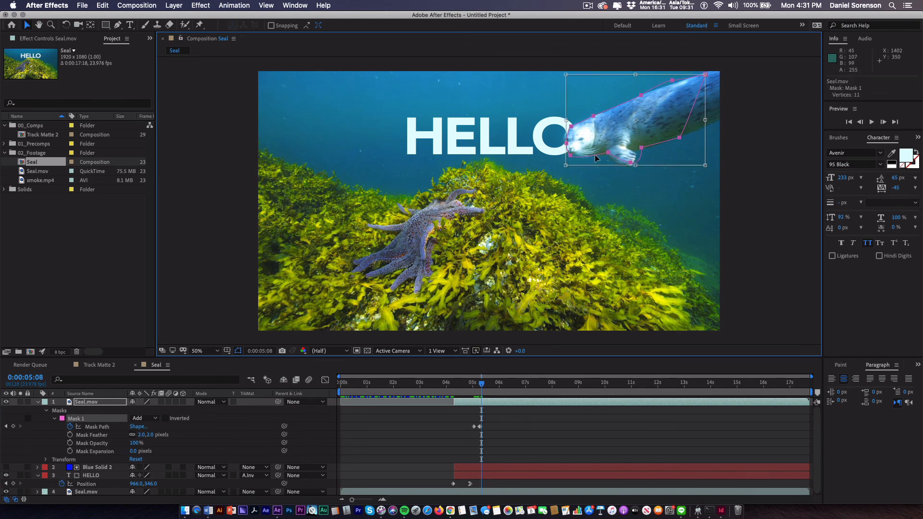
drag(595, 154, 581, 157)
key(Page_Down)
key(Page_Down)
key(Page_Down)
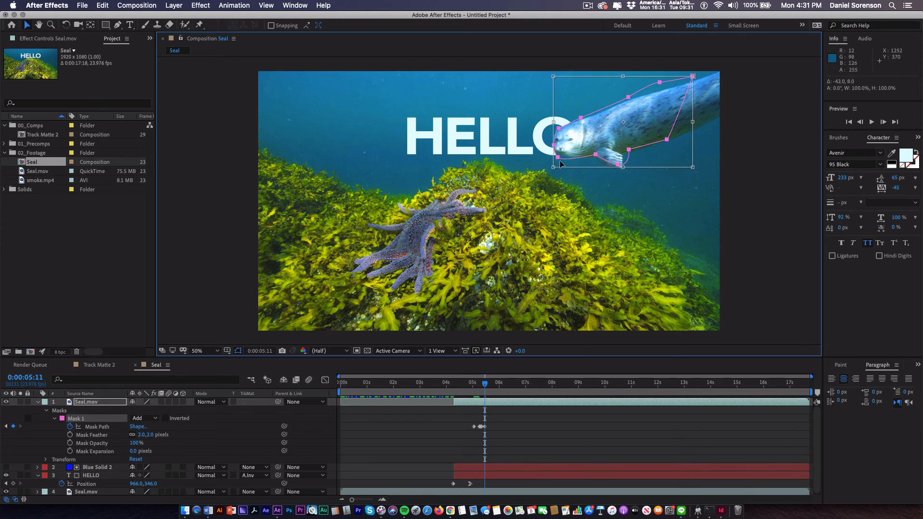
Step: Adjust individual Mask 1 vertices at 0:00:05:11 to fit the outline of the seal's chin and head
click(558, 412)
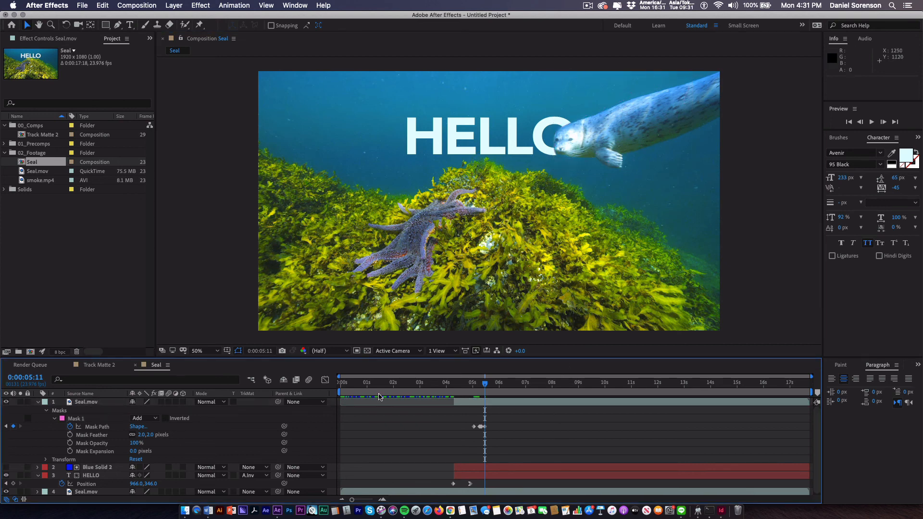
click(77, 419)
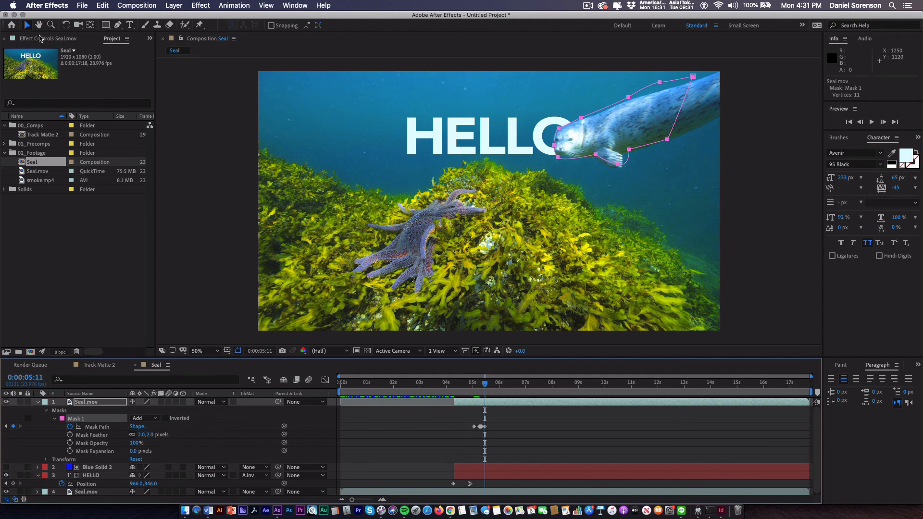
double_click(577, 165)
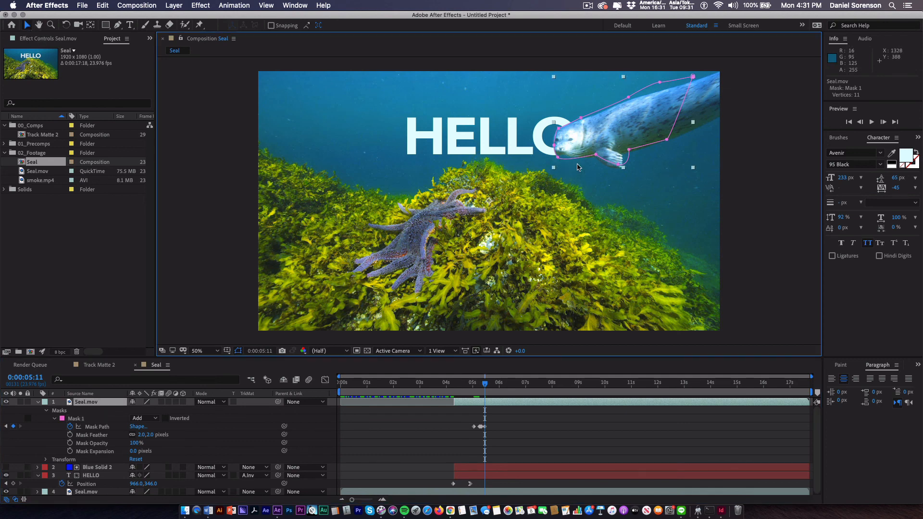
key(Return)
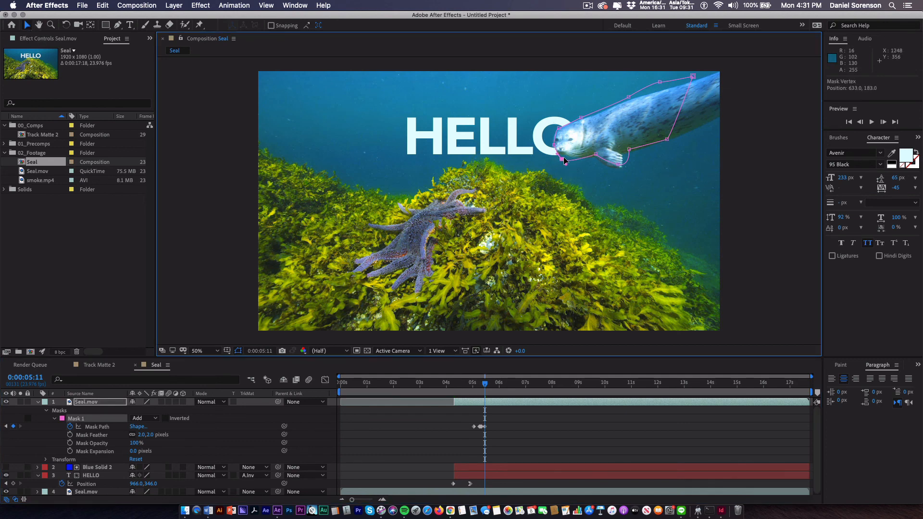
drag(559, 151, 563, 161)
scroll(560, 159, up, 2)
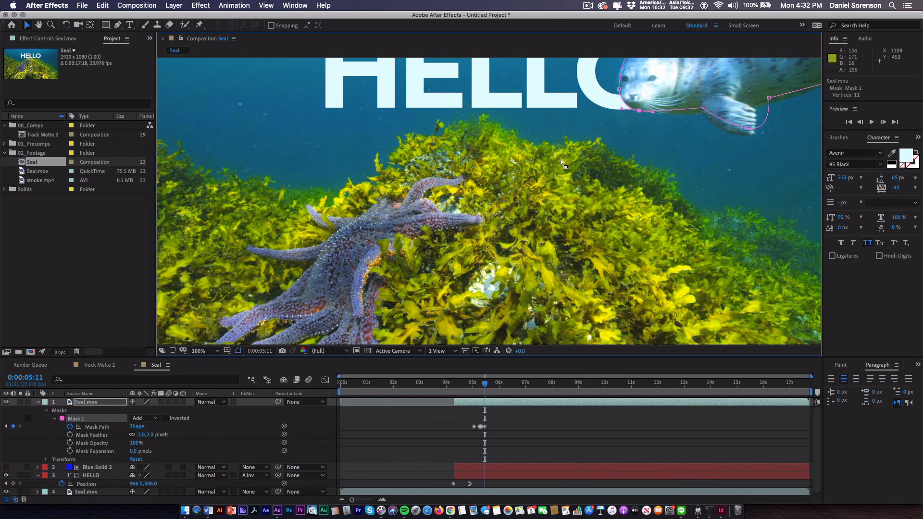
drag(624, 134, 545, 204)
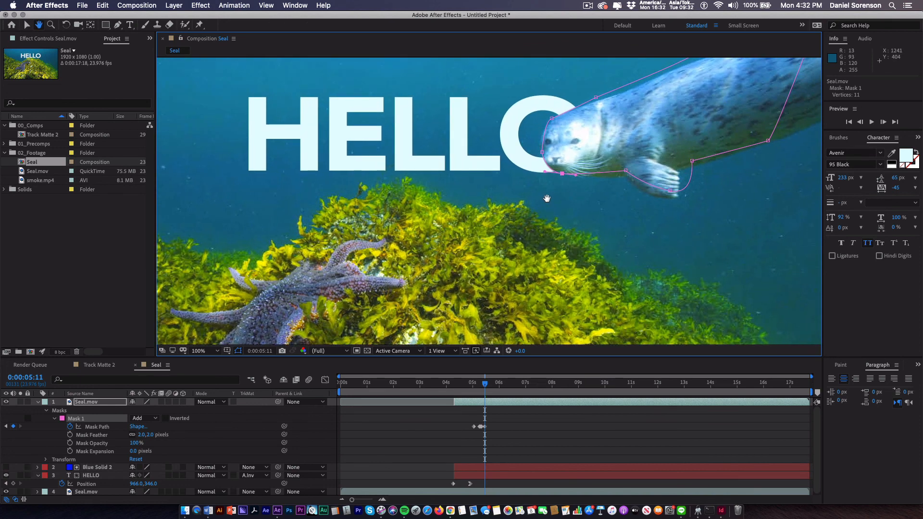
click(595, 100)
drag(596, 100, 559, 112)
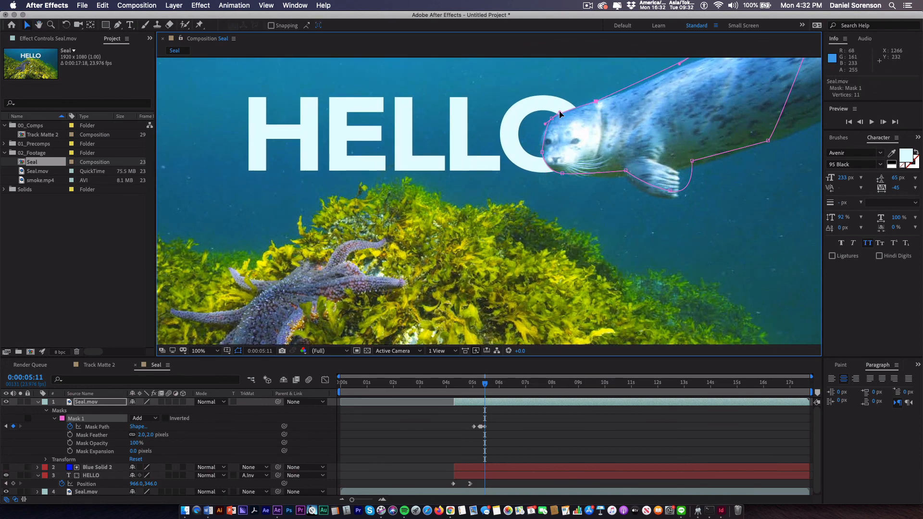
click(542, 152)
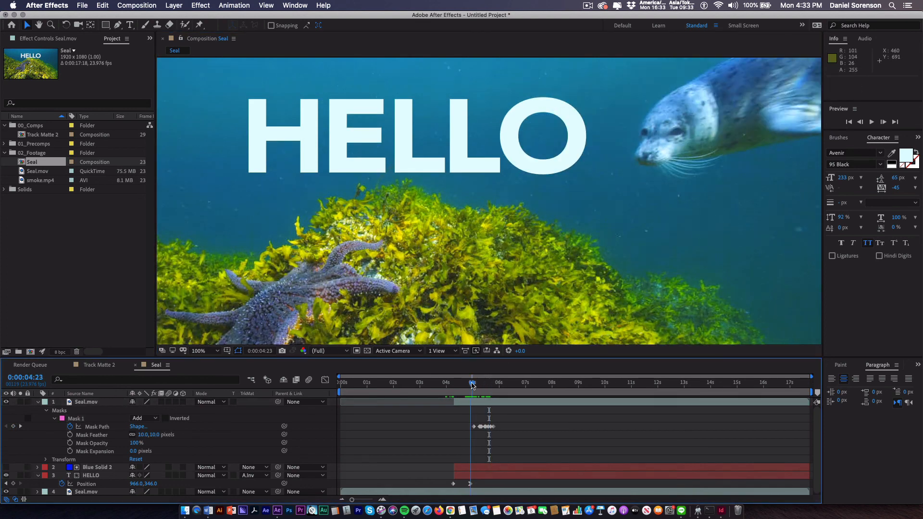
Step: Set the work area from 0:00:04:11 to 0:00:05:23 and preview the HELLO title passing behind the seal
key(comma)
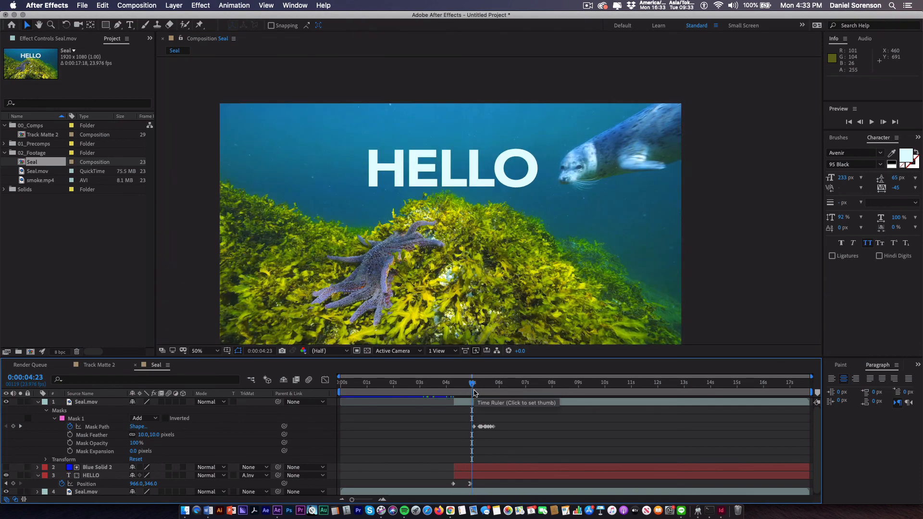
drag(464, 385, 458, 384)
key(b)
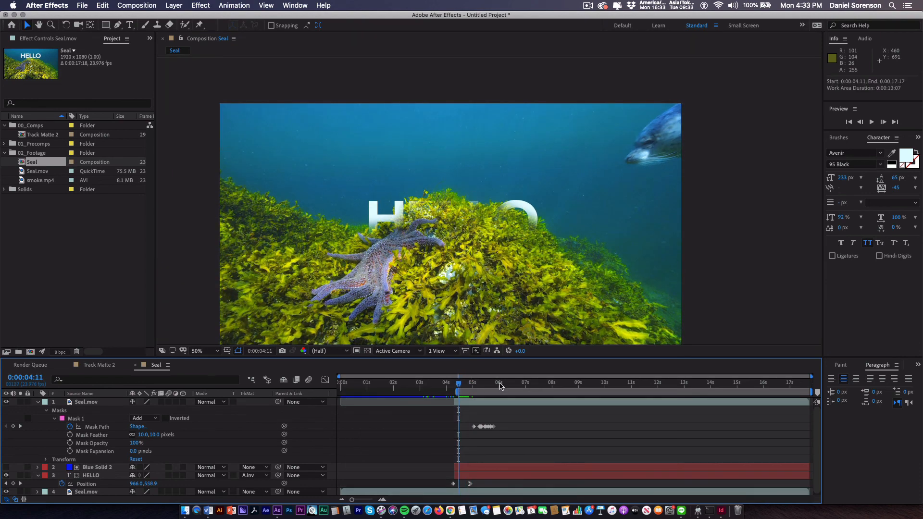
click(499, 384)
key(n)
click(459, 384)
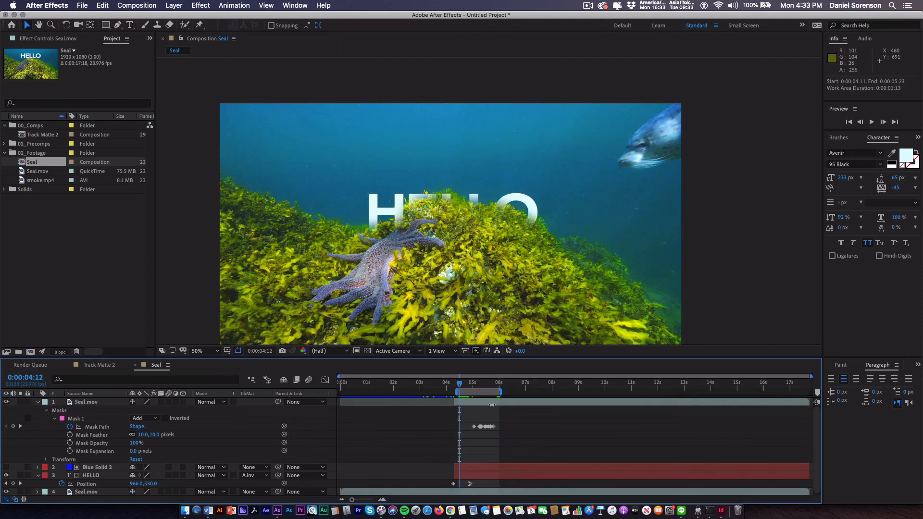
key(space)
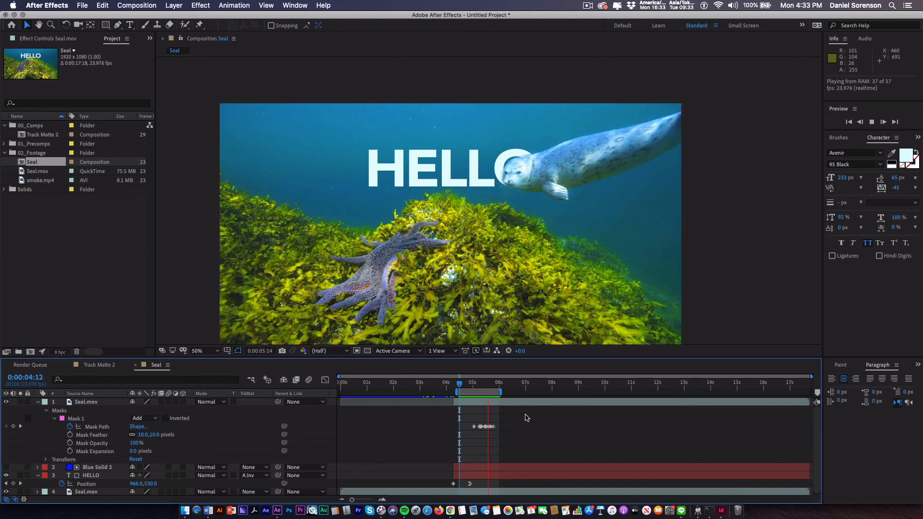
key(space)
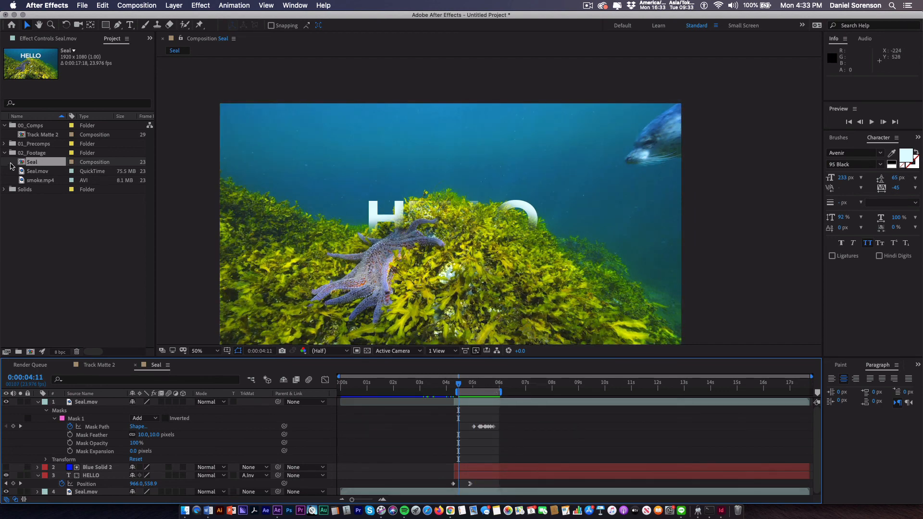
Step: Move the Seal composition from the 02_Footage folder into the 00_Comps folder
drag(22, 165, 32, 128)
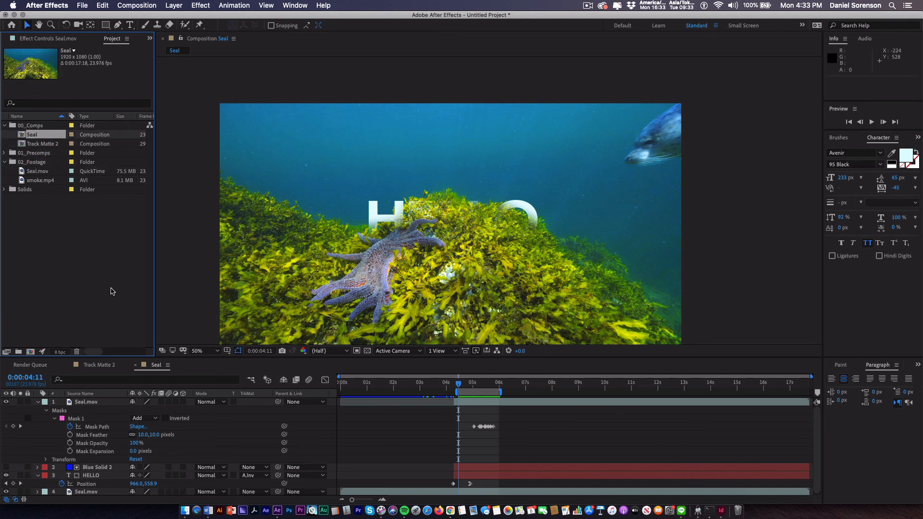